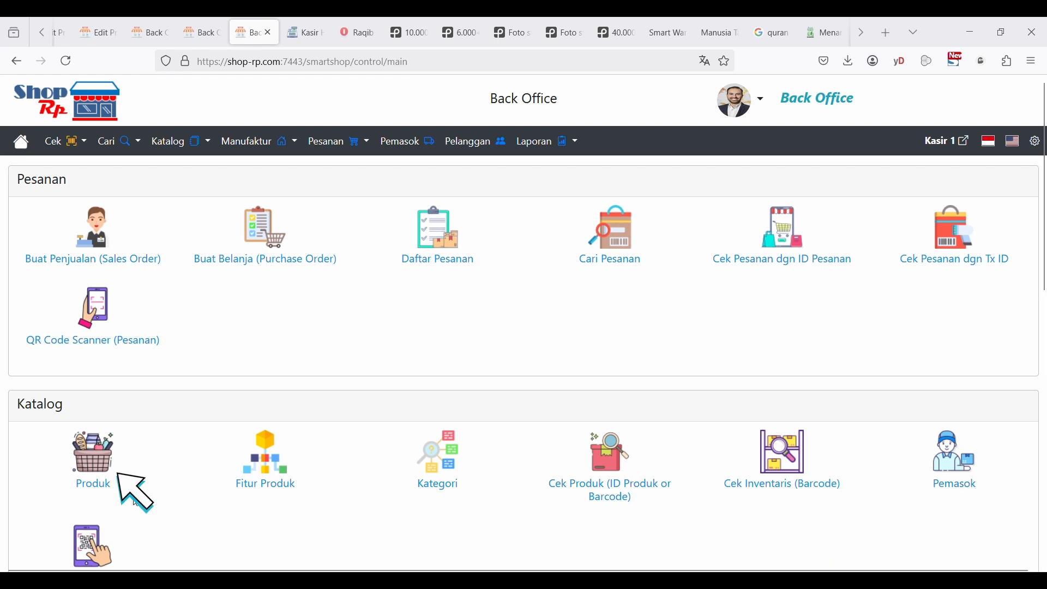
Step: Search the products for "oreo" and open the inventory summary of Kraft Oreo Selection Biscuit Assorted 276 g
left_click(104, 467)
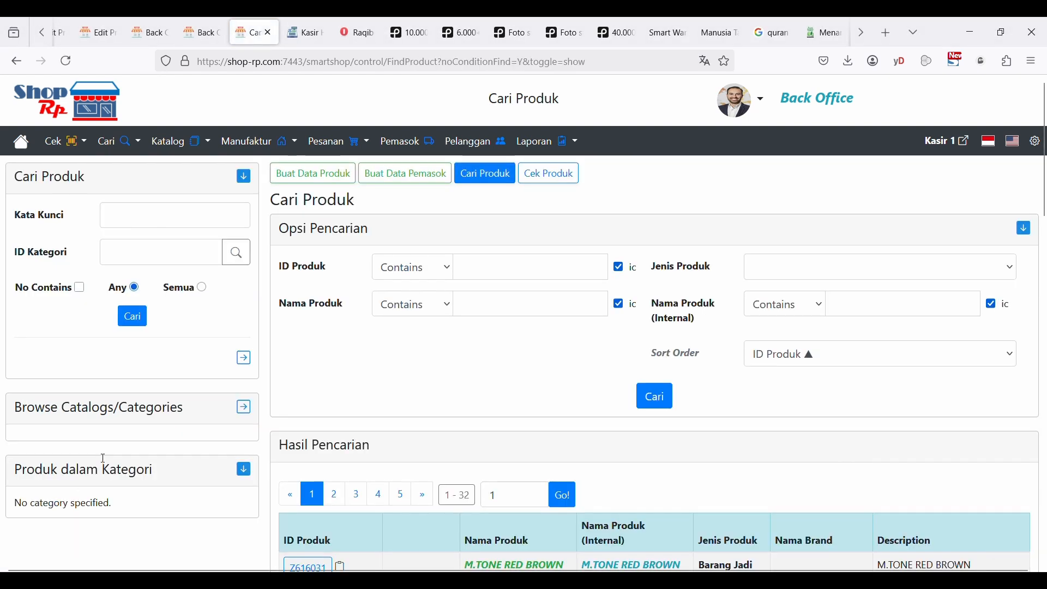
left_click(170, 222)
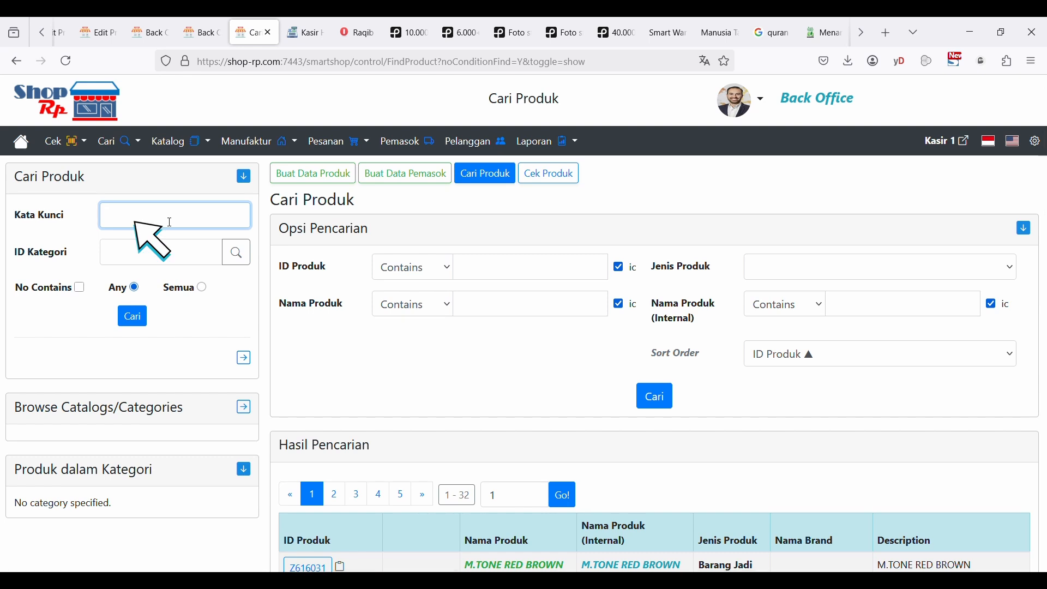
type("ore")
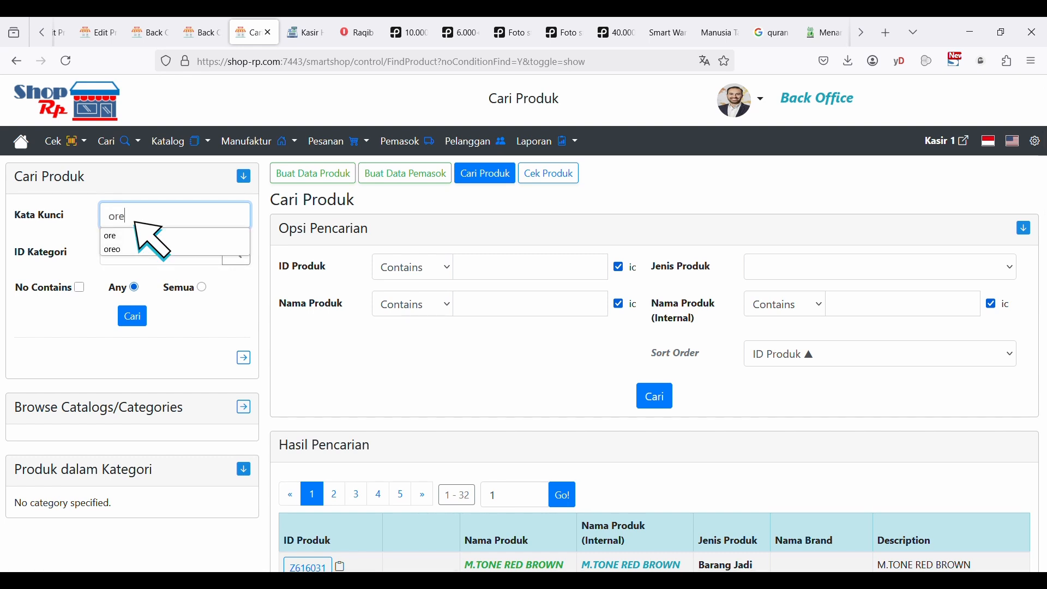
type("o")
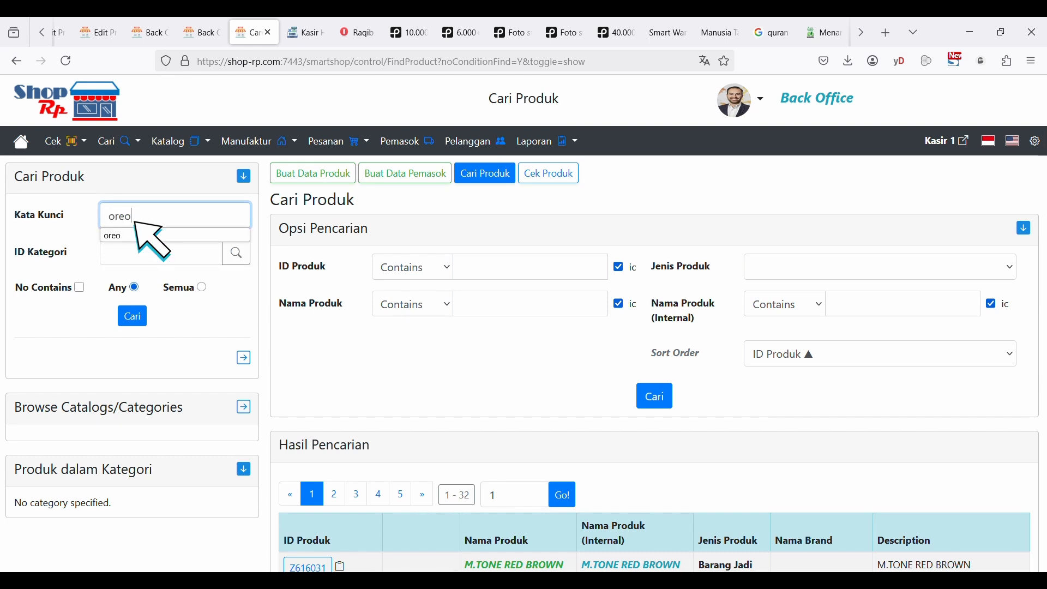
key("Return")
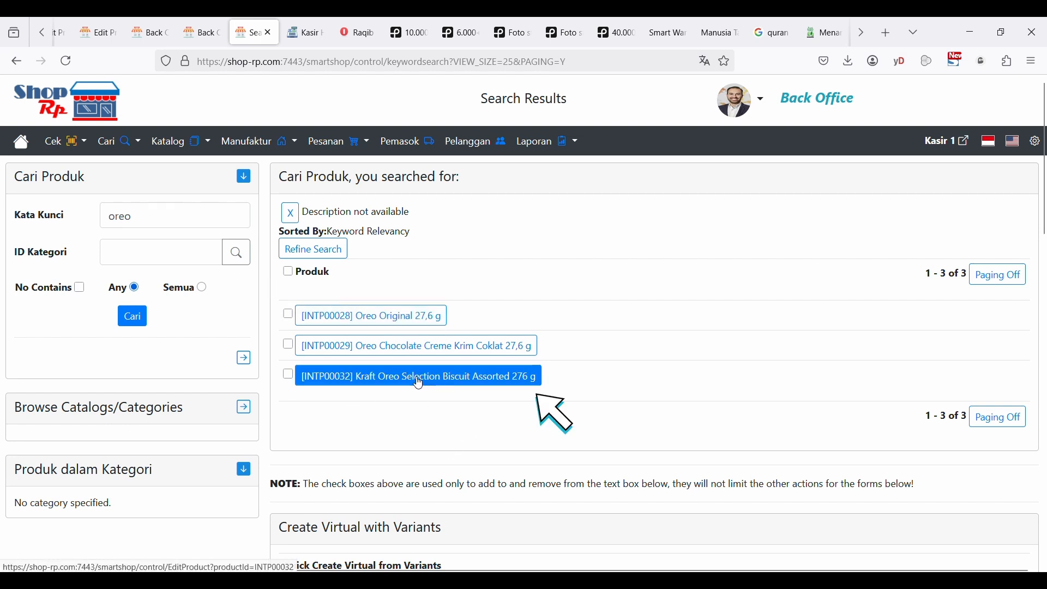
left_click(373, 378)
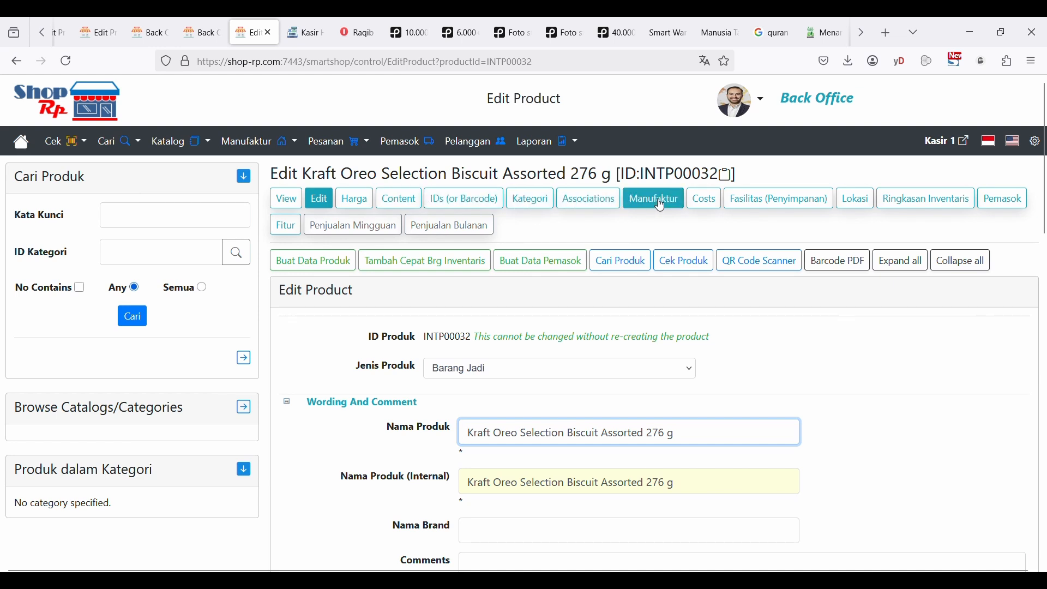
left_click(932, 205)
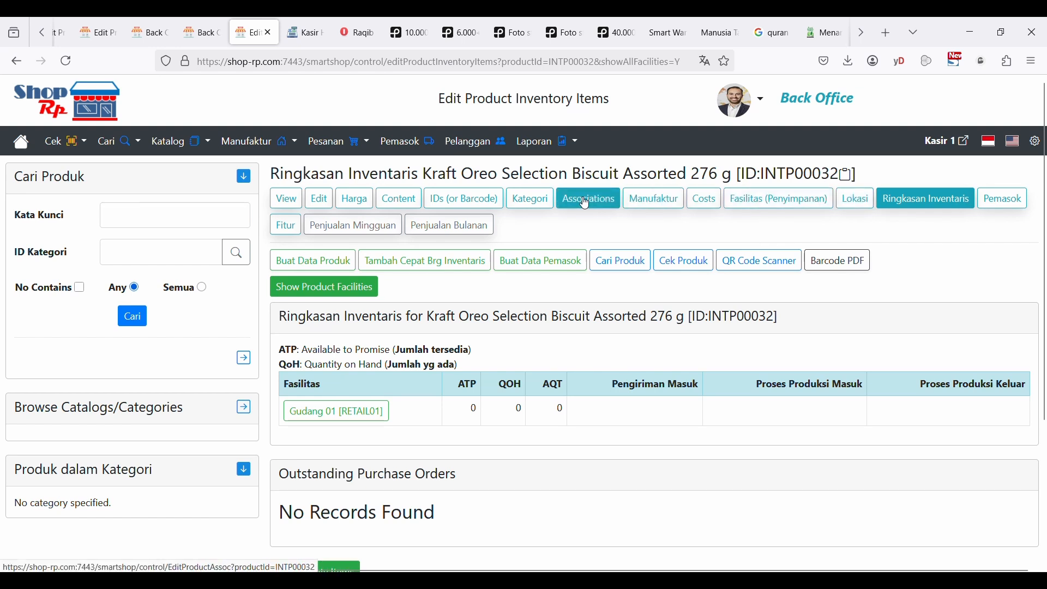
Step: Start a storage facility entry for the product with Gudang 01 and a minimum stock of 5
left_click(774, 204)
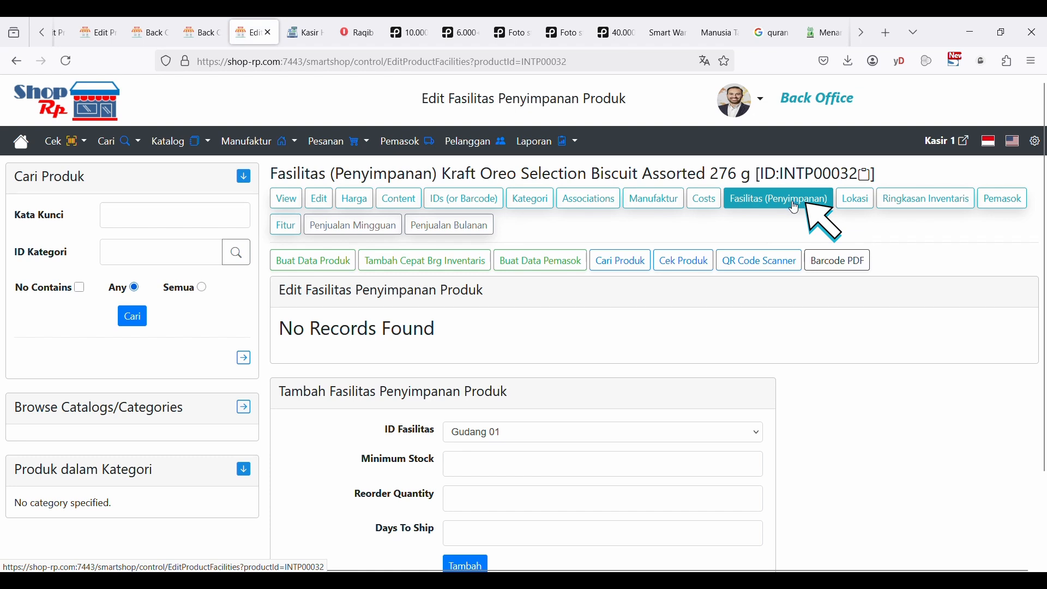
scroll(789, 256, "down", 3)
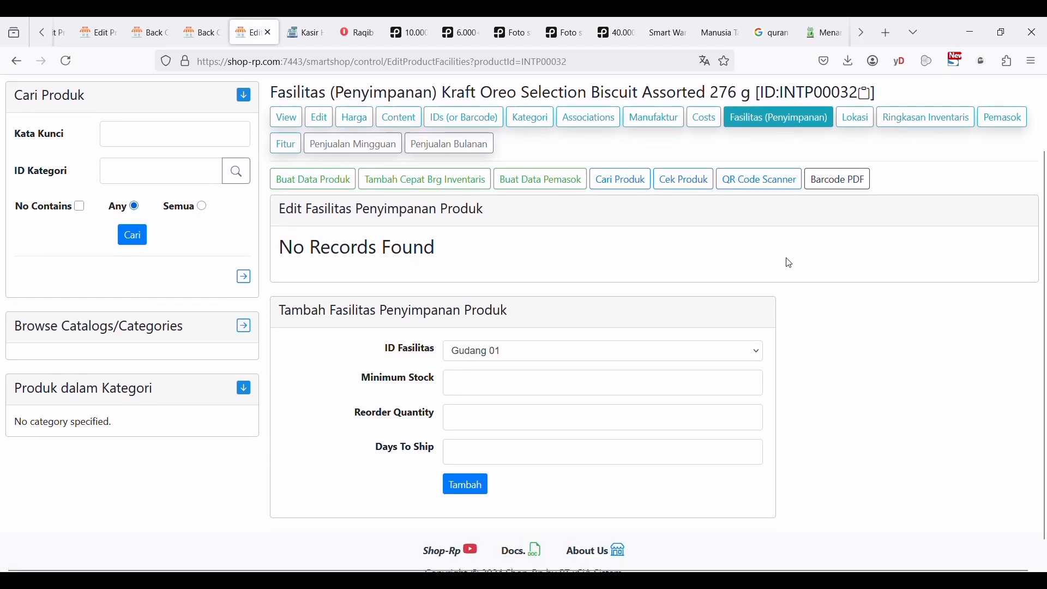
scroll(789, 263, "down", 1)
left_click(474, 334)
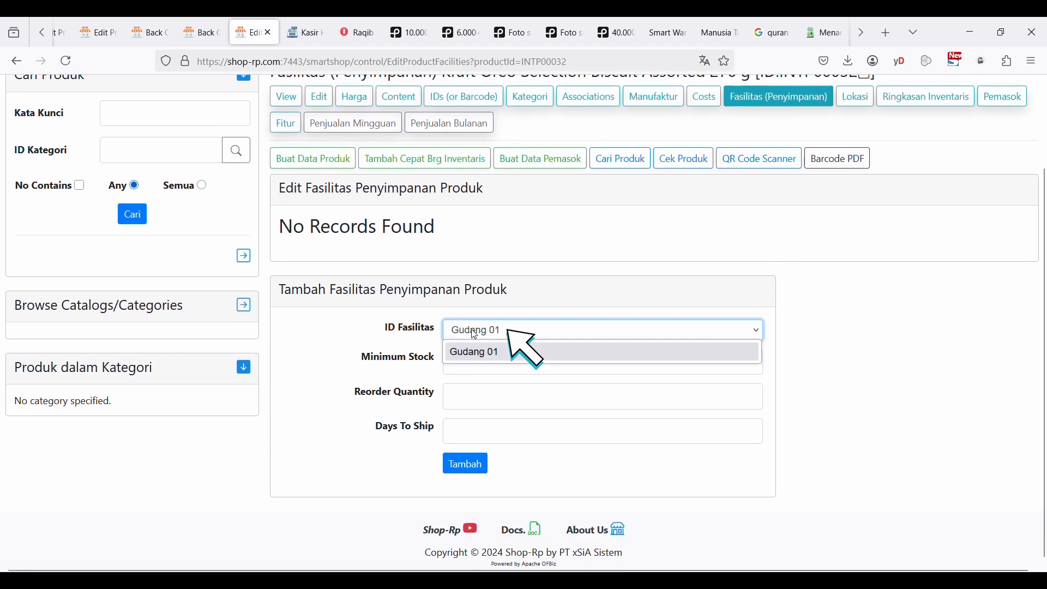
left_click(475, 333)
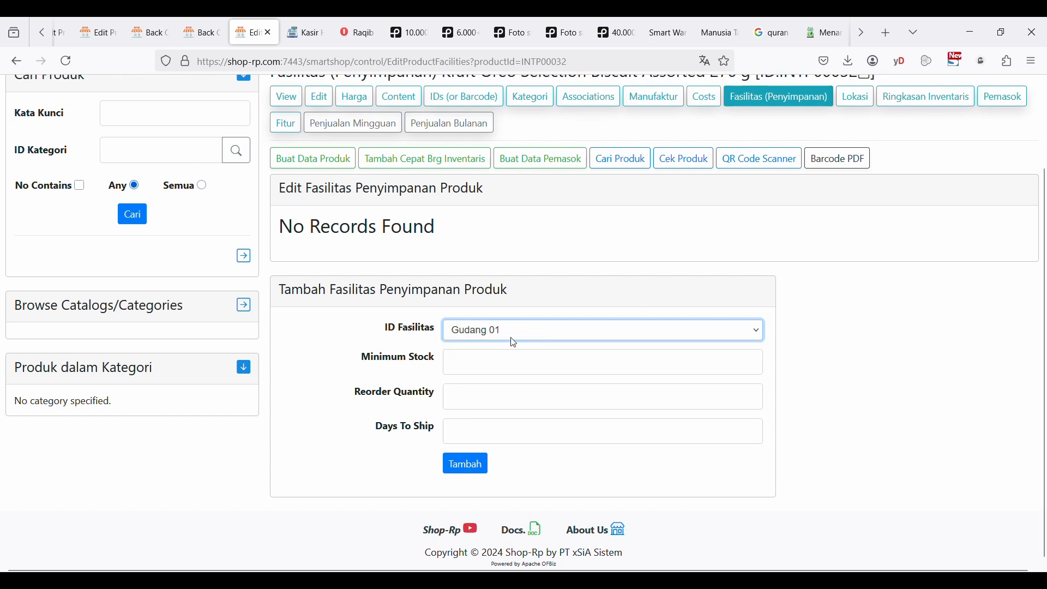
left_click(494, 362)
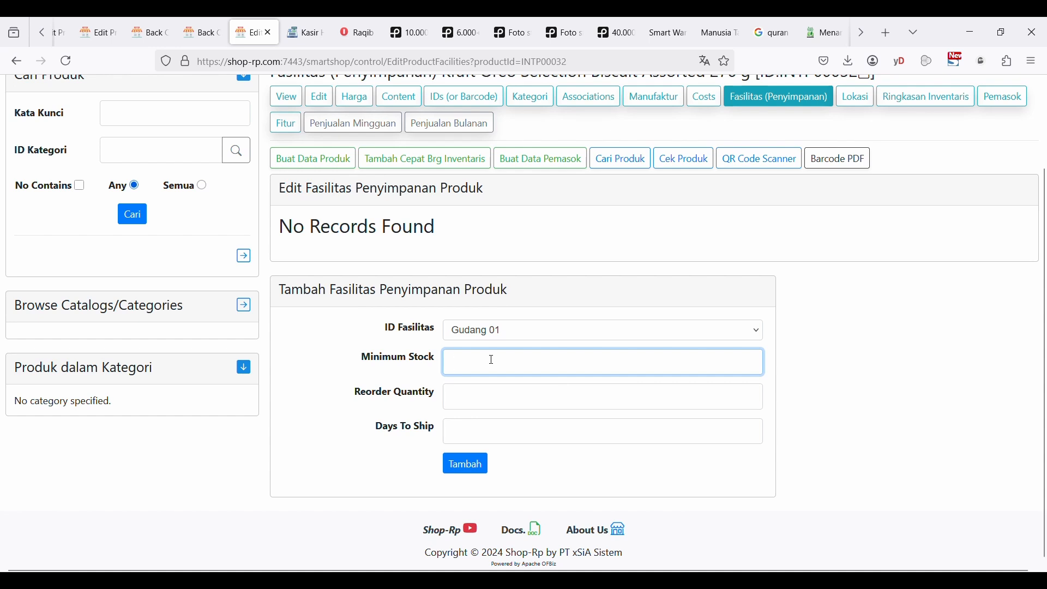
type("5")
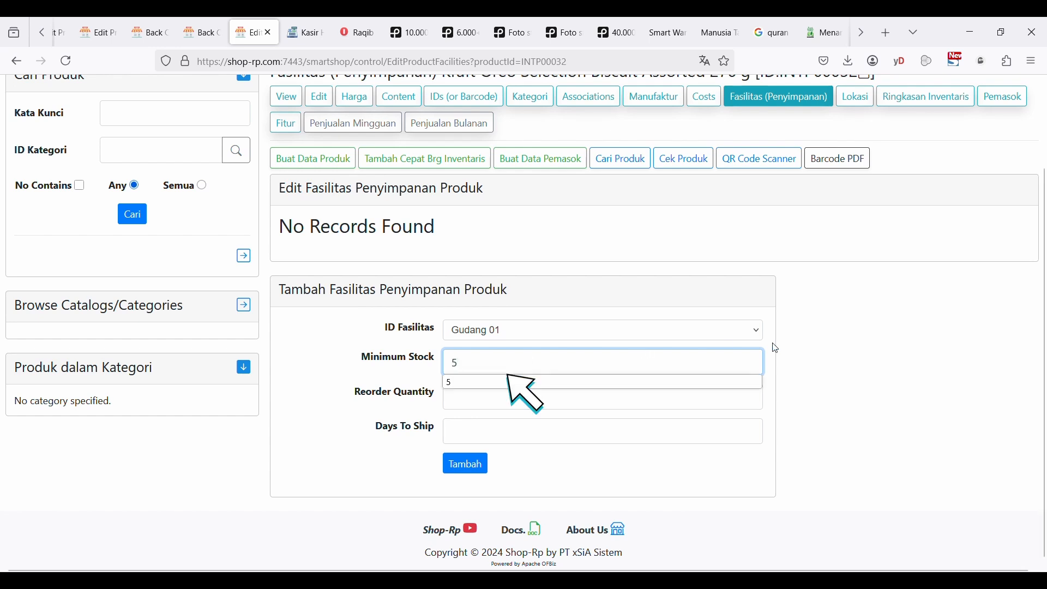
left_click(830, 341)
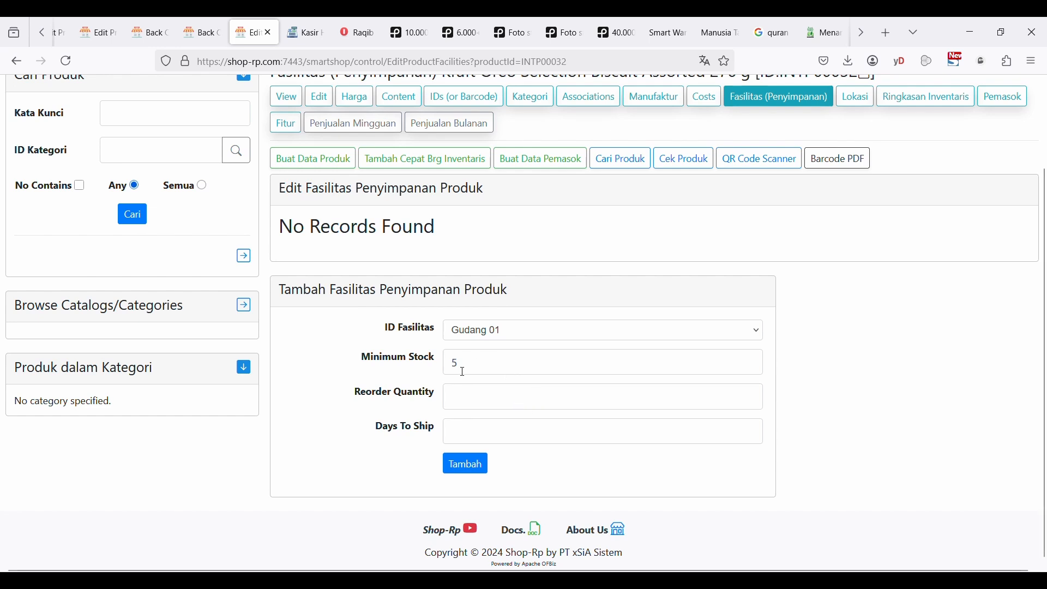
Step: Set the reorder quantity to 10 and add the storage facility to the product
left_click(467, 398)
type("1")
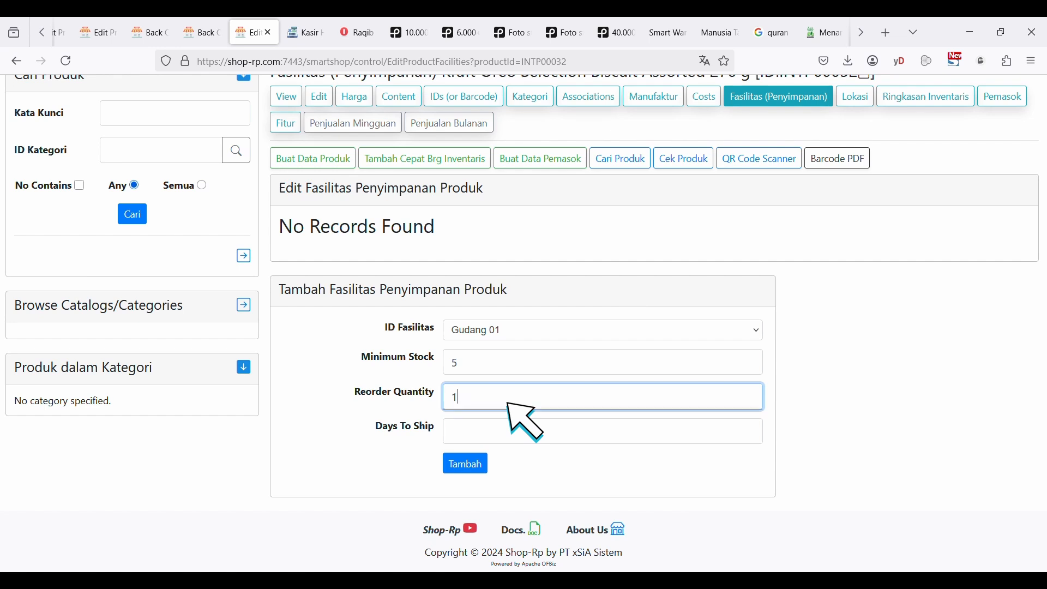
type("0")
left_click(812, 357)
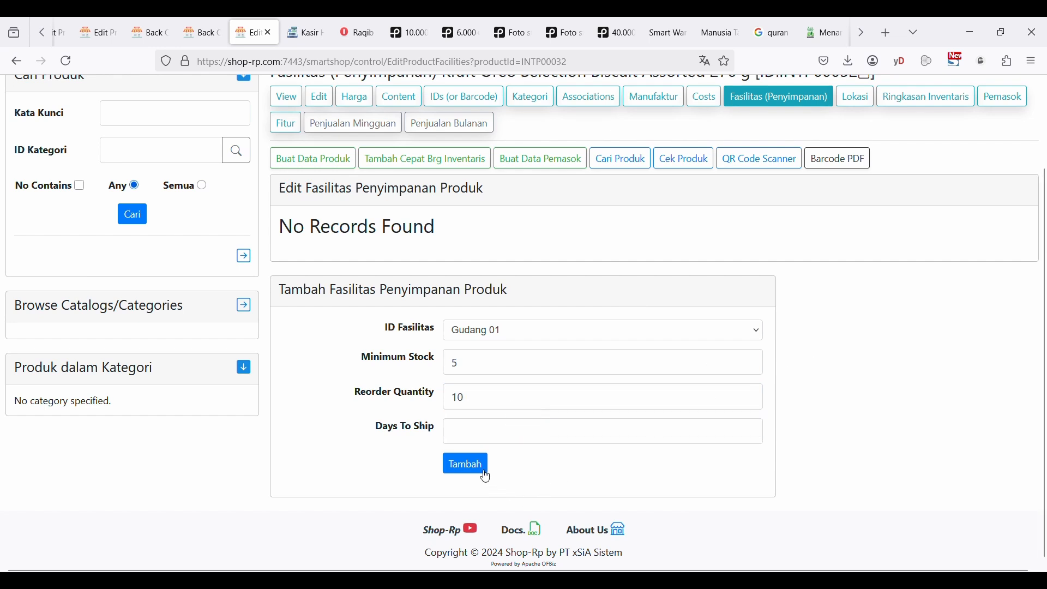
left_click(466, 464)
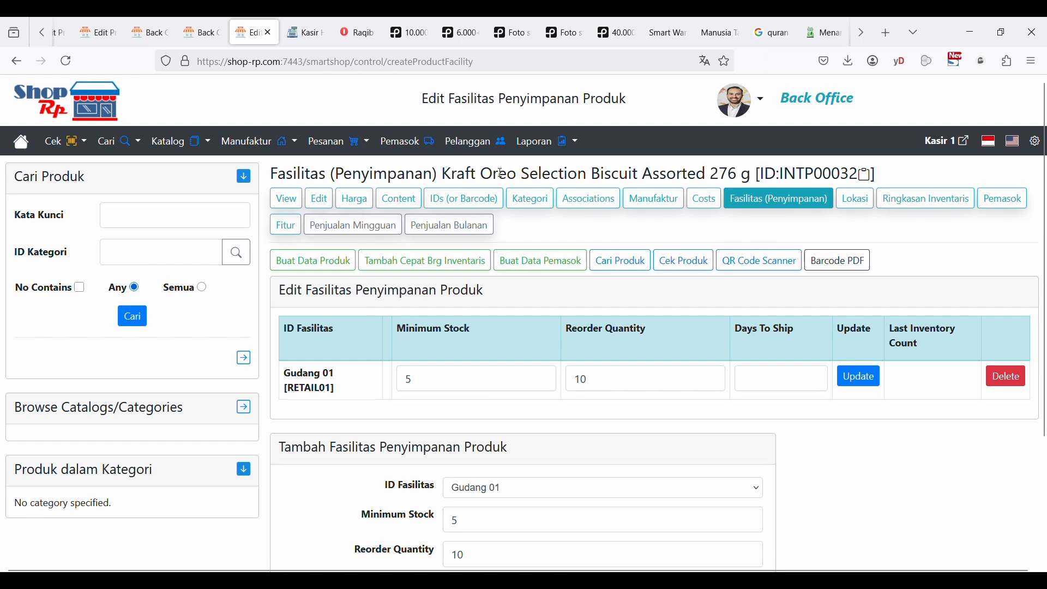
Step: Open the product's edit form and look through its sections expanded, ending with all of them collapsed
left_click_drag(463, 177, 586, 175)
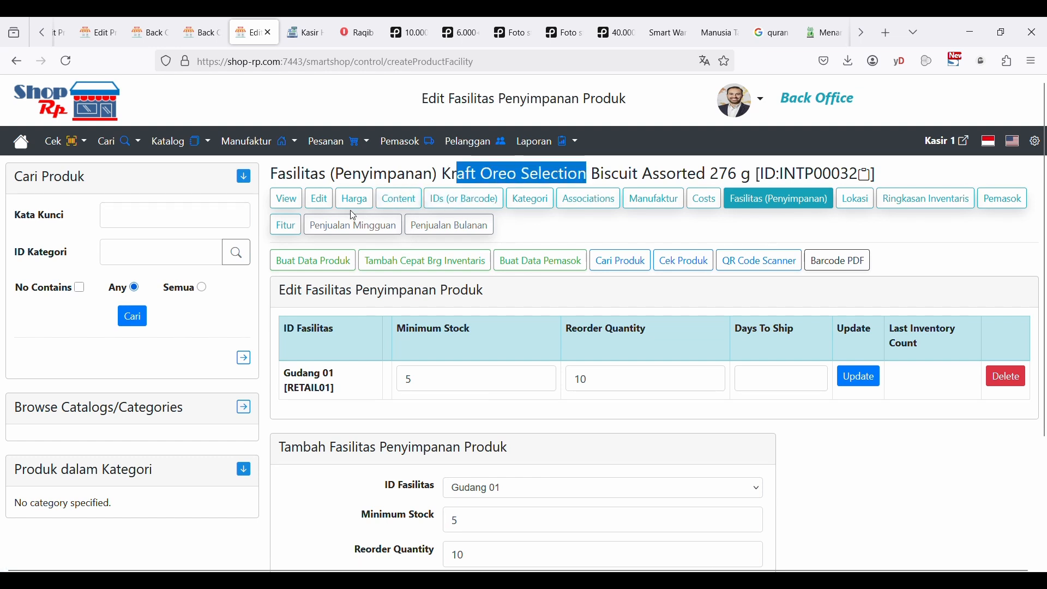
left_click(323, 207)
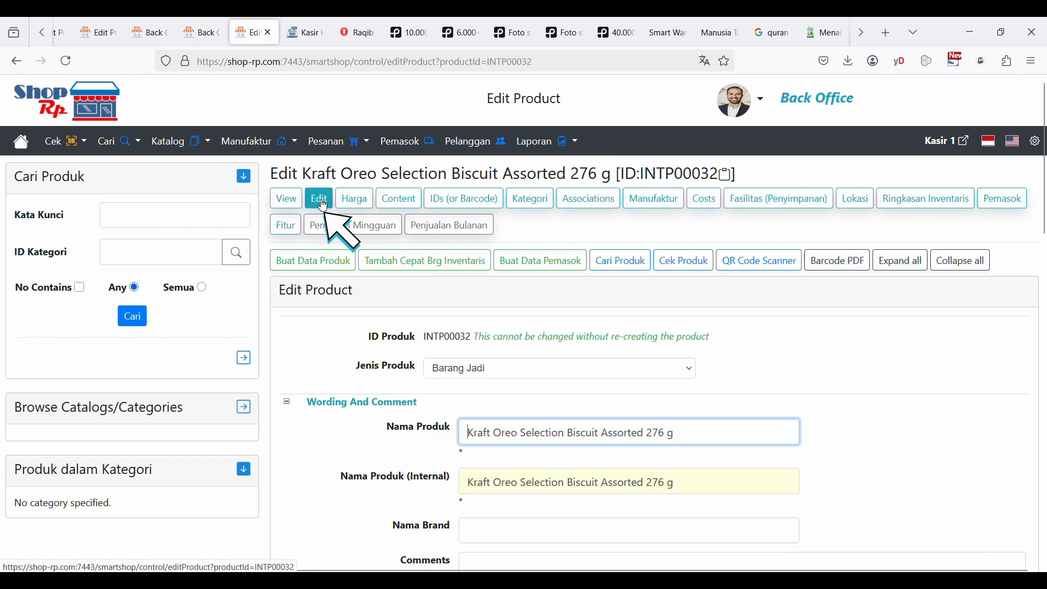
scroll(323, 206, "down", 2)
scroll(322, 205, "down", 2)
scroll(362, 381, "up", 3)
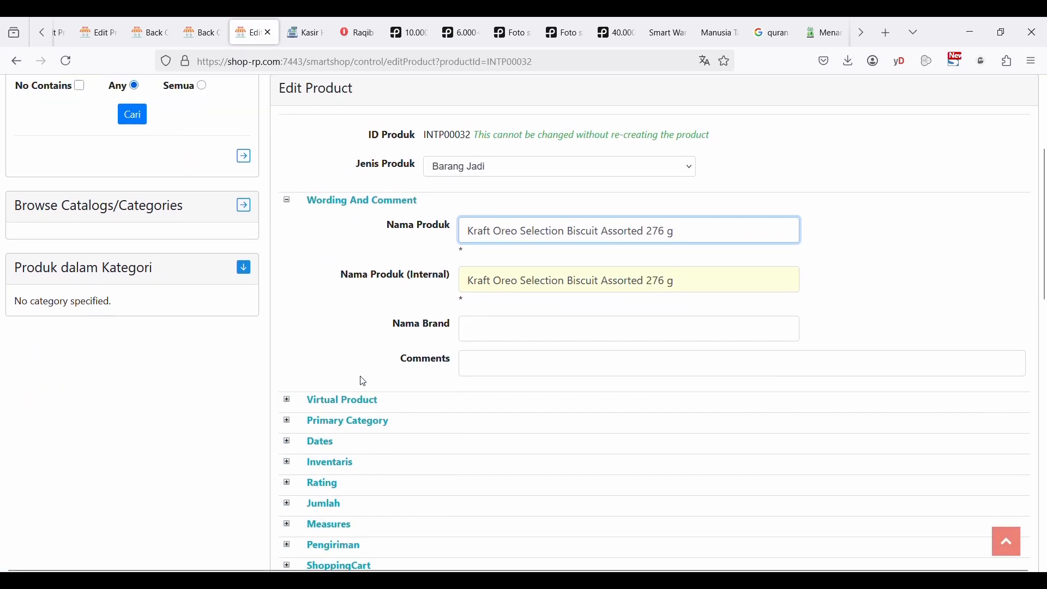
left_click(908, 196)
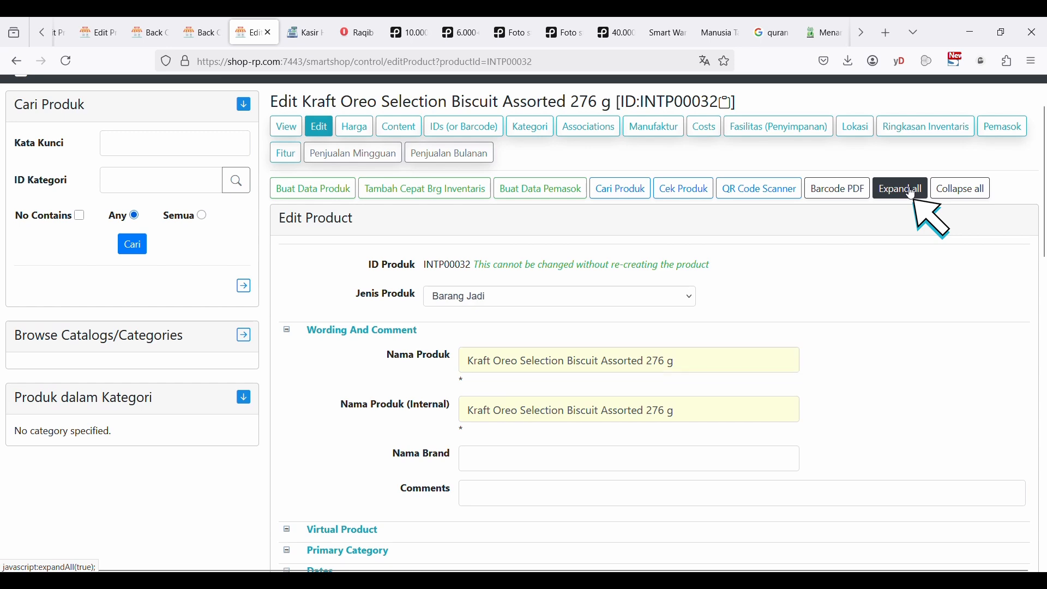
scroll(895, 229, "down", 5)
scroll(891, 196, "up", 4)
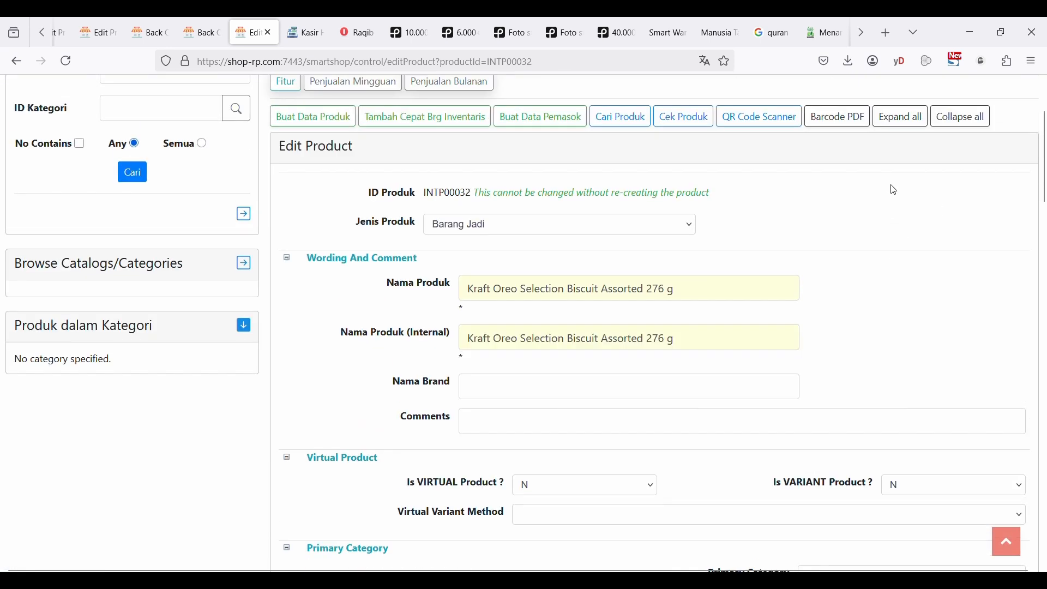
left_click(961, 126)
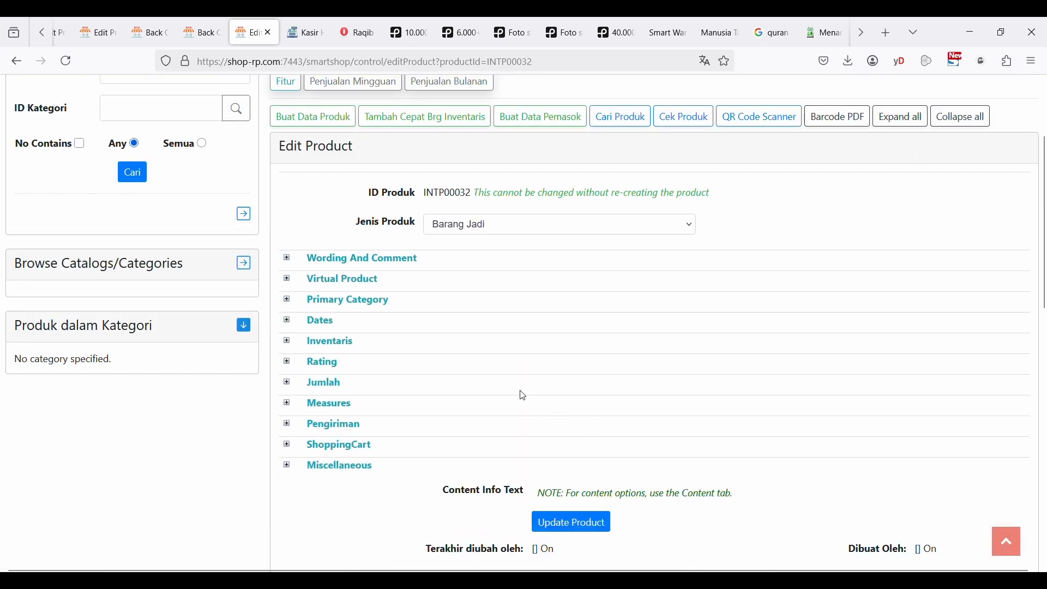
Step: Expand the Wording And Comment and Inventaris sections of the product form
left_click(287, 259)
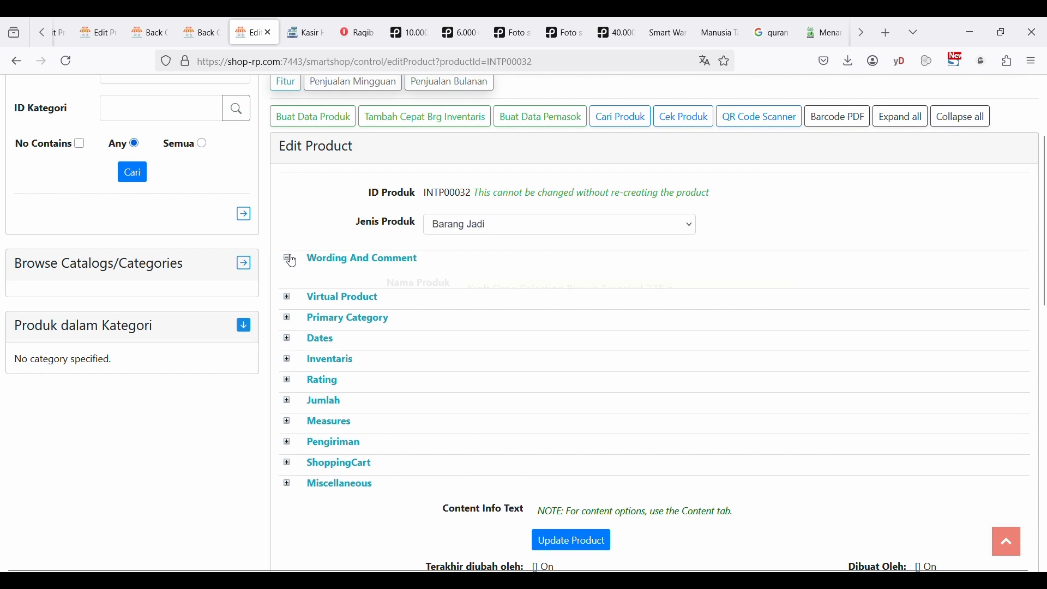
scroll(293, 297, "down", 3)
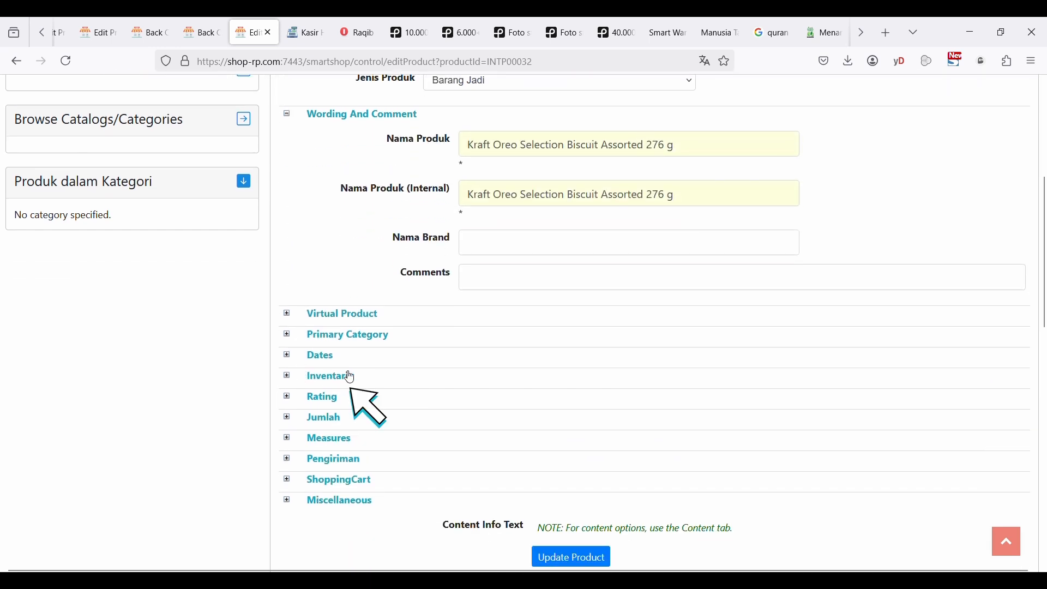
left_click(330, 377)
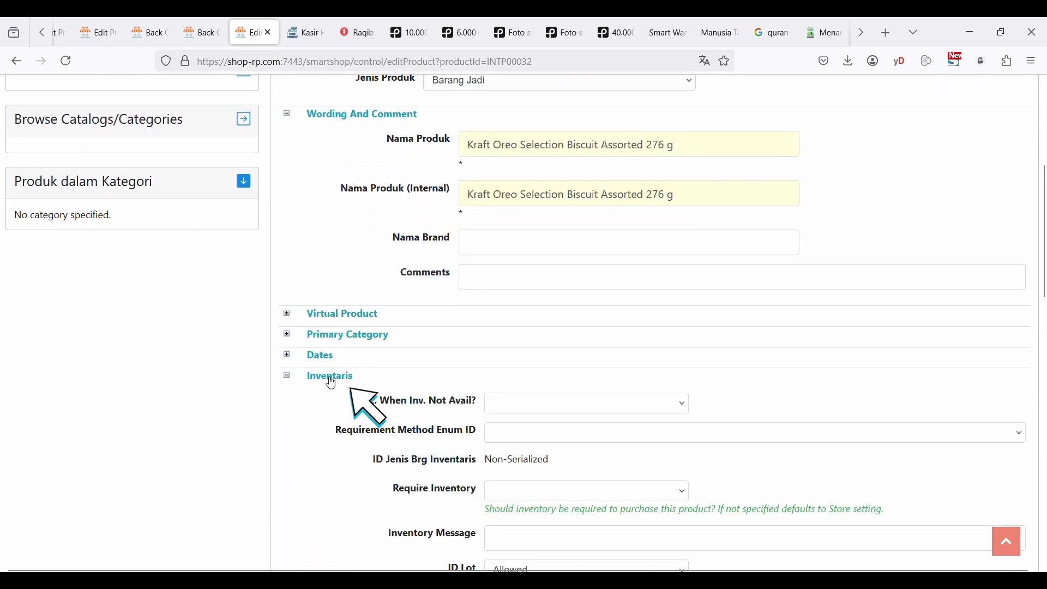
scroll(331, 383, "down", 3)
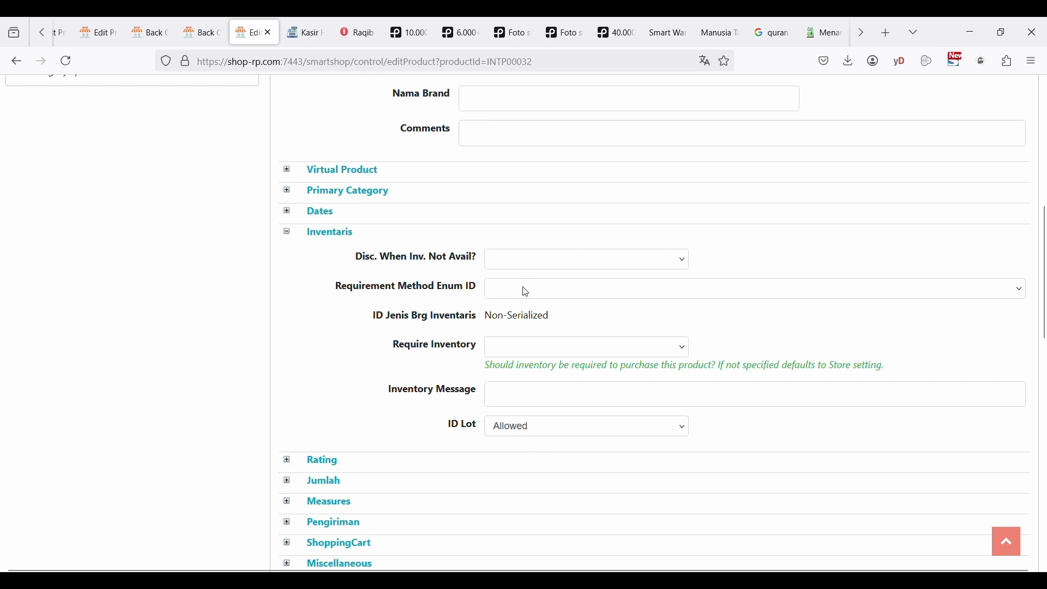
Step: Set Requirement Method Enum ID to "When ATP Reaches Minimum Stock for Product-Facility", update the product and view its inventory summary
left_click_drag(330, 286, 478, 288)
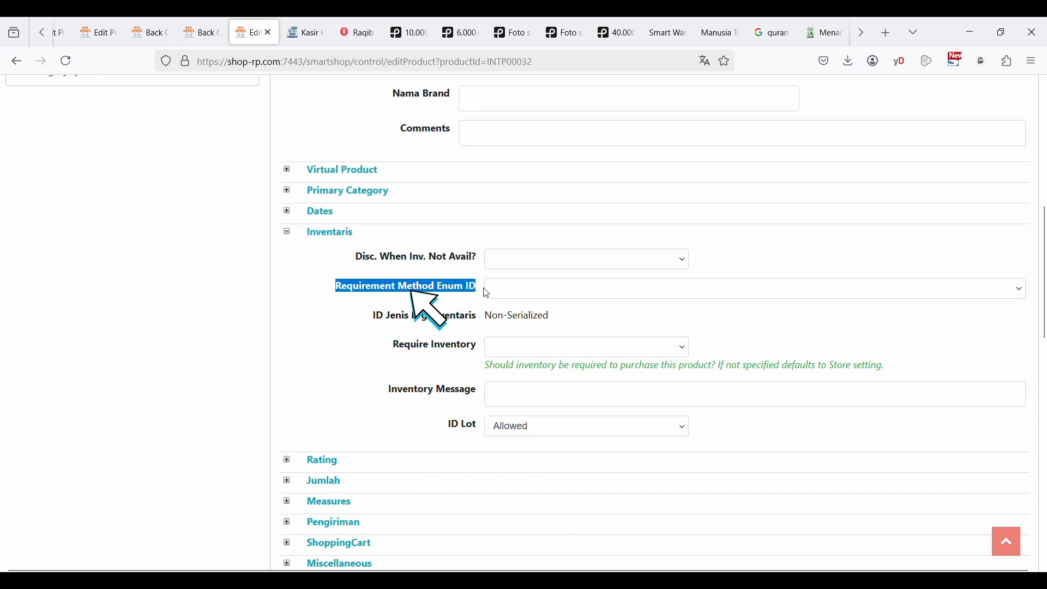
left_click(543, 296)
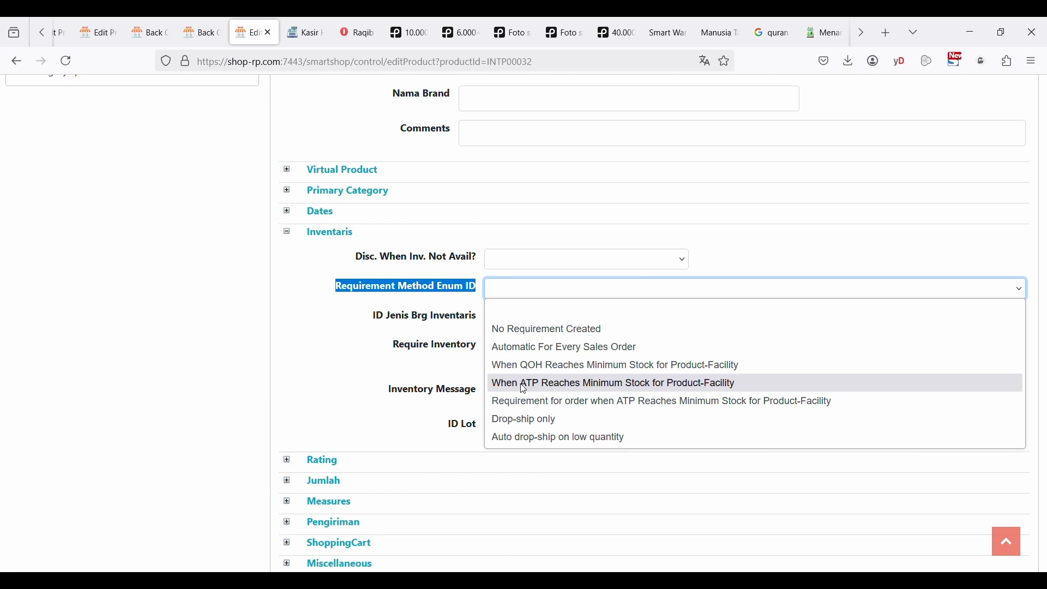
left_click(535, 384)
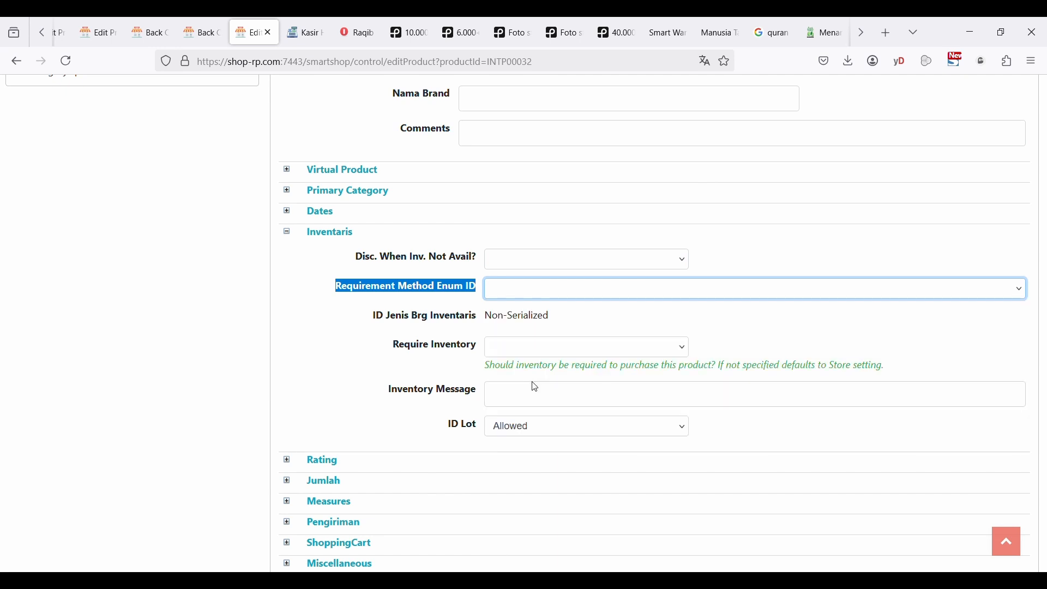
scroll(534, 386, "down", 5)
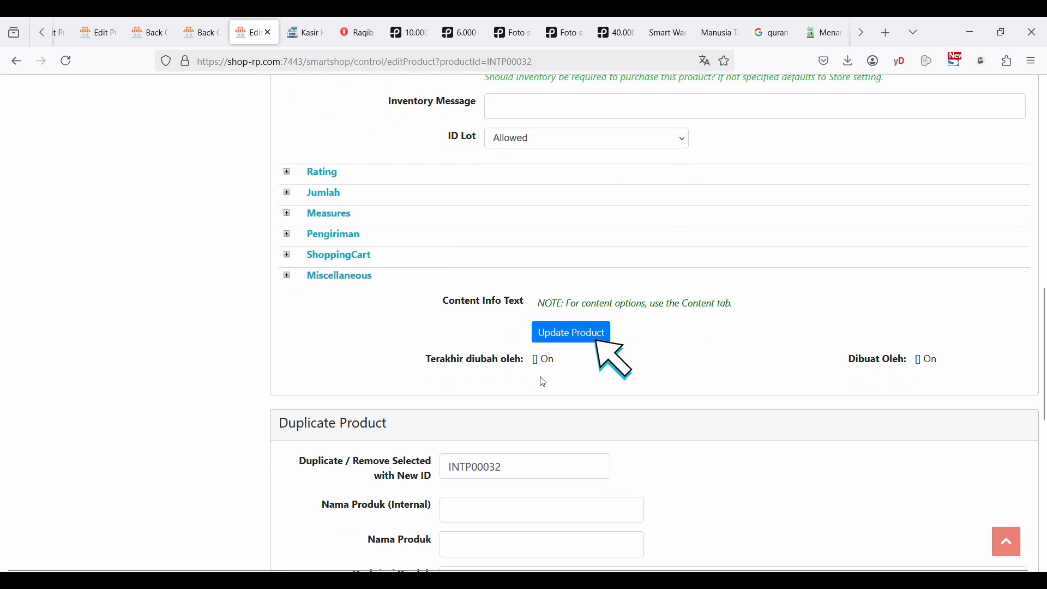
left_click(576, 336)
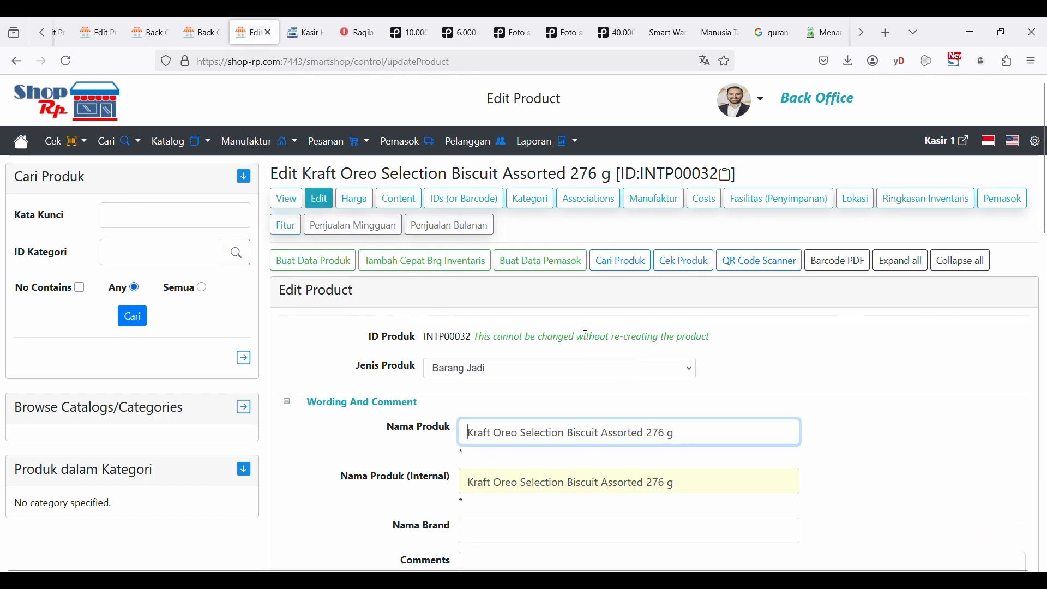
left_click(925, 199)
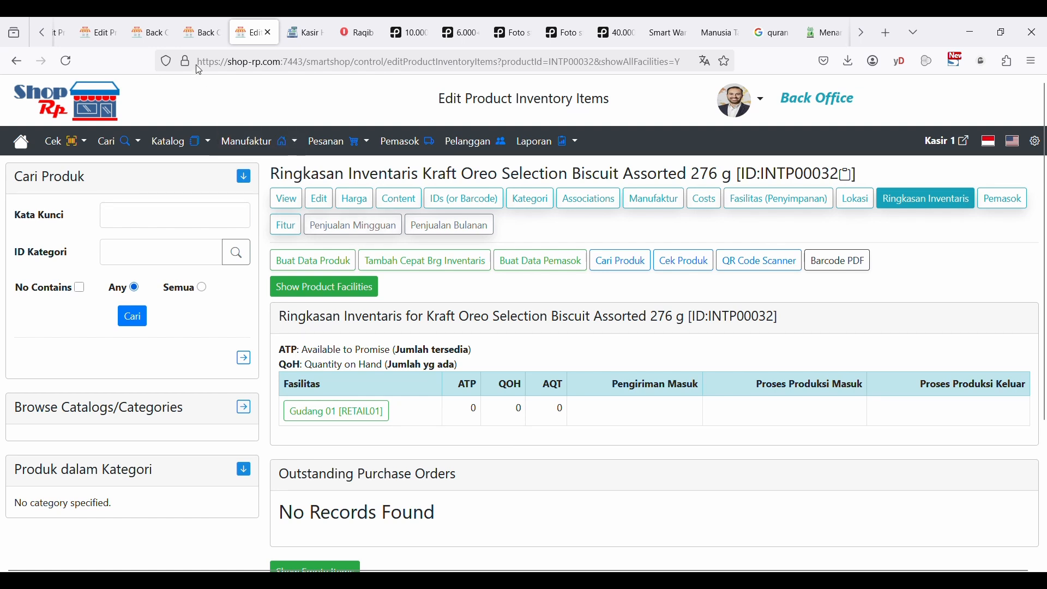
Step: Search the requirements with no filters in another Back Office tab and look through the listed products for the Oreo item
left_click(203, 33)
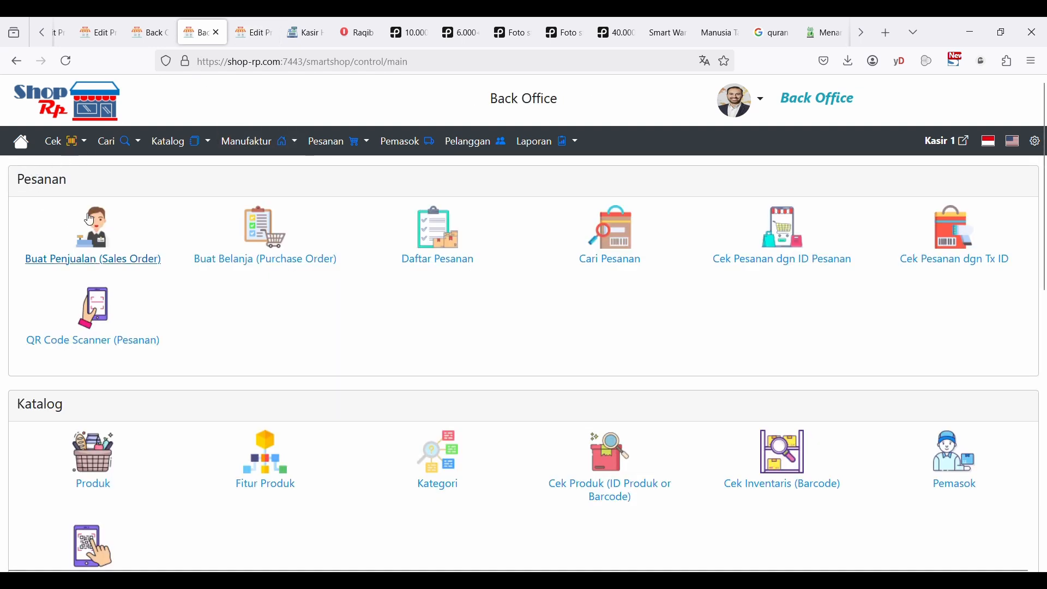
left_click(21, 144)
left_click(112, 142)
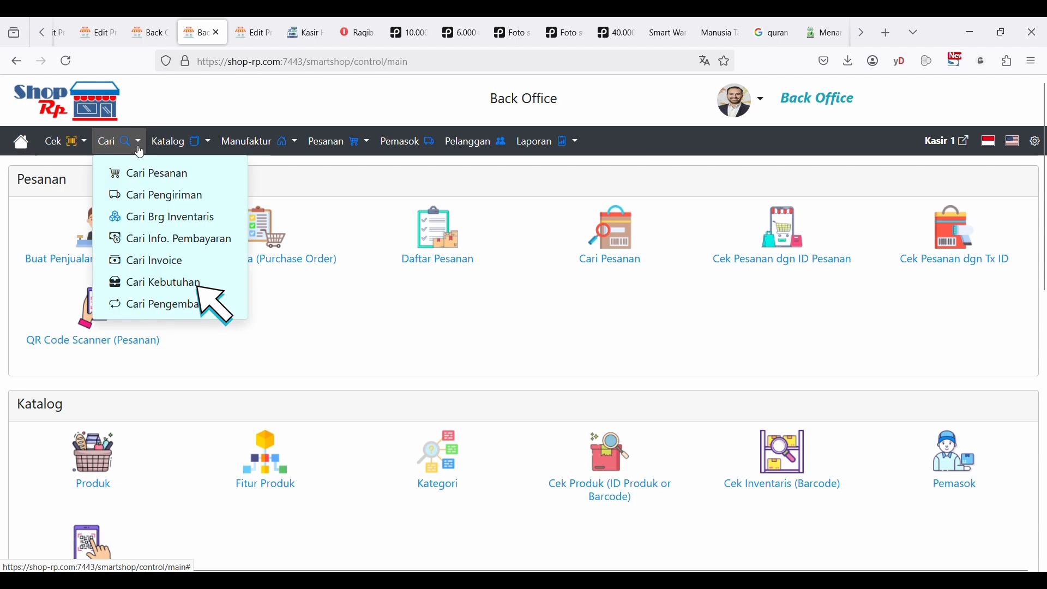
left_click(176, 292)
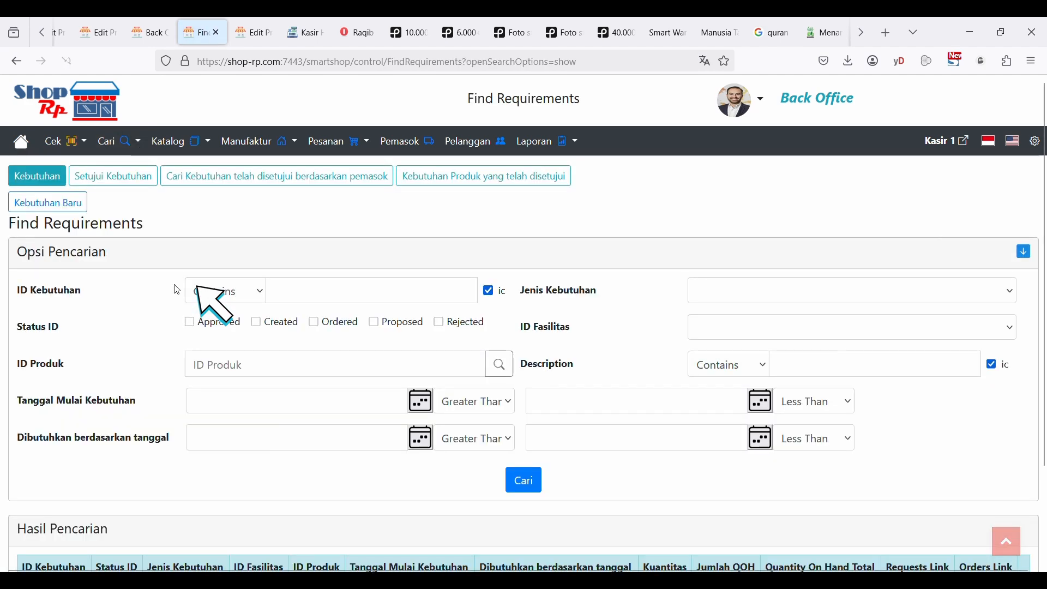
scroll(464, 339, "down", 2)
left_click(519, 366)
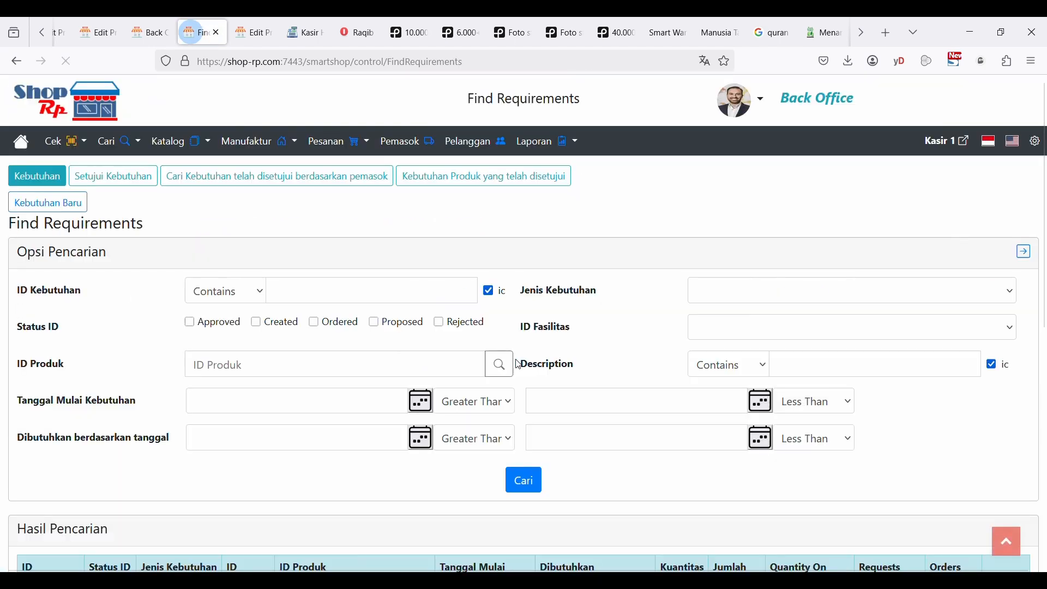
scroll(518, 365, "down", 6)
scroll(519, 364, "down", 2)
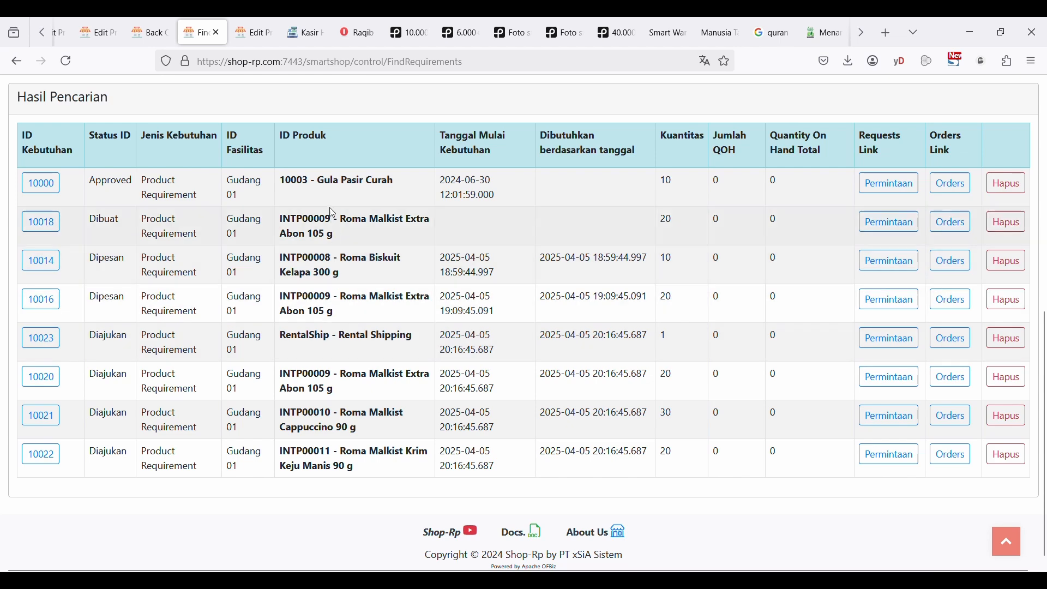
scroll(334, 444, "up", 4)
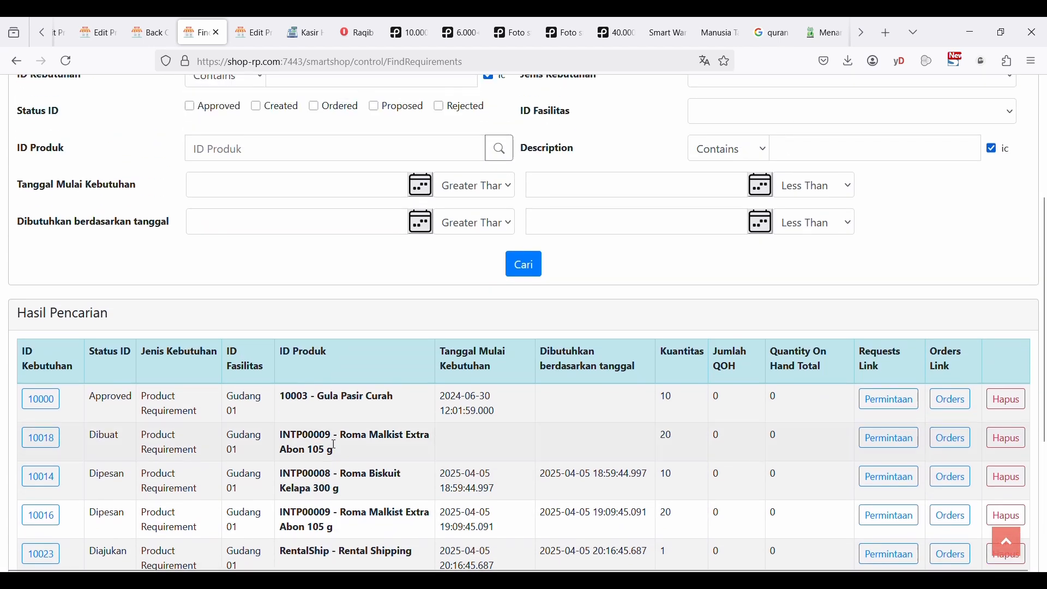
scroll(333, 442, "up", 4)
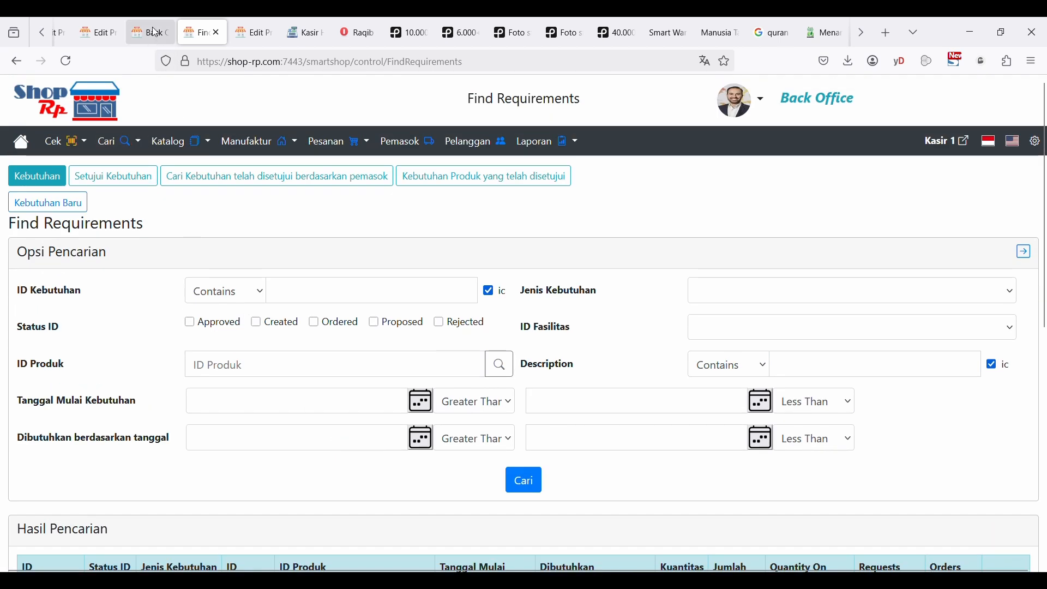
Step: Bring up the facility functions of Gudang 01 [RETAIL01] from the home page in a separate Back Office tab
left_click(155, 32)
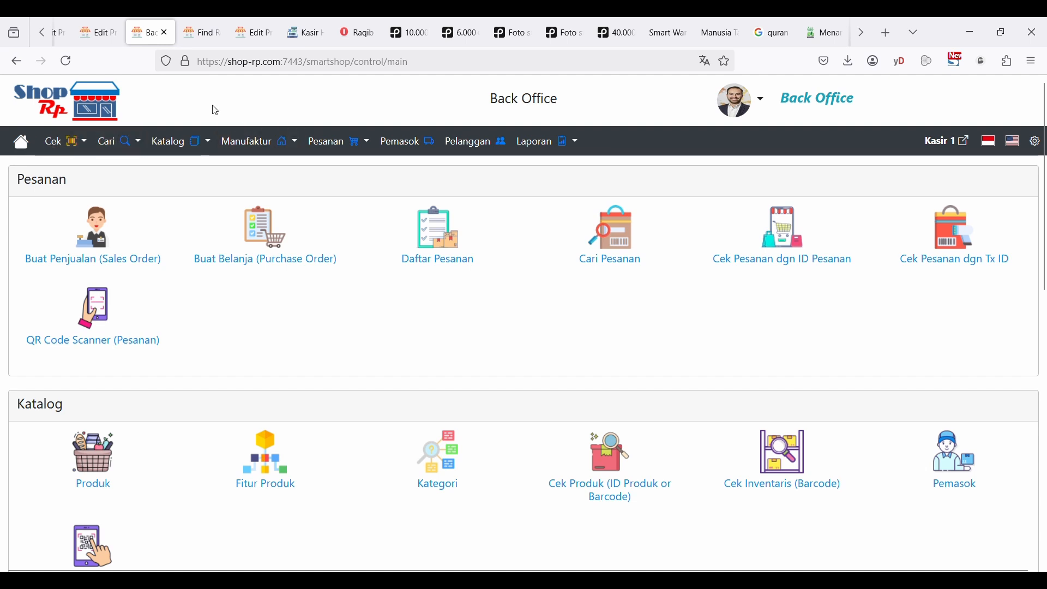
left_click(21, 144)
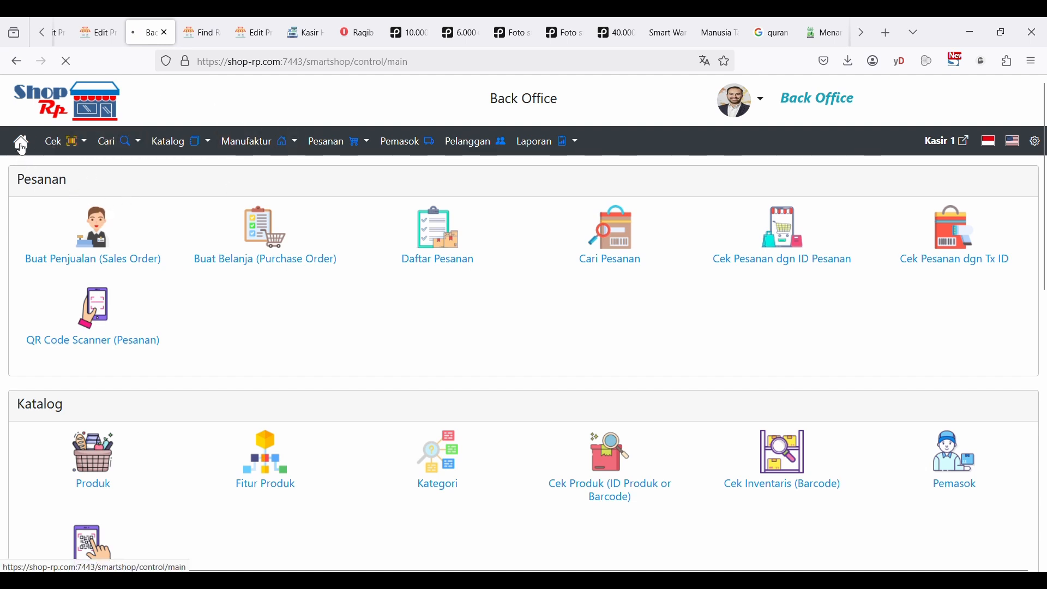
scroll(61, 218, "down", 2)
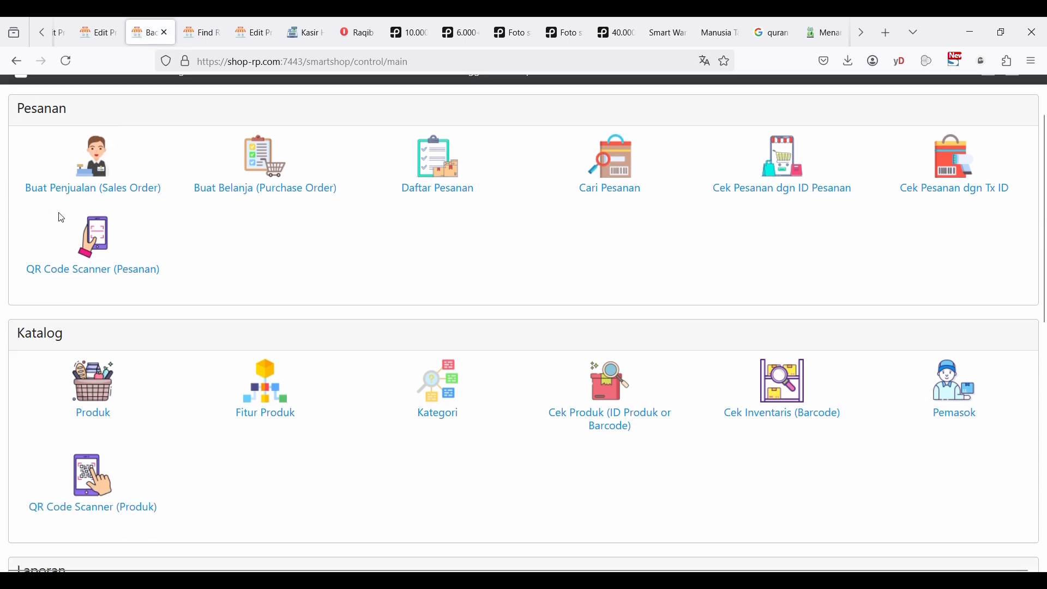
scroll(62, 218, "down", 10)
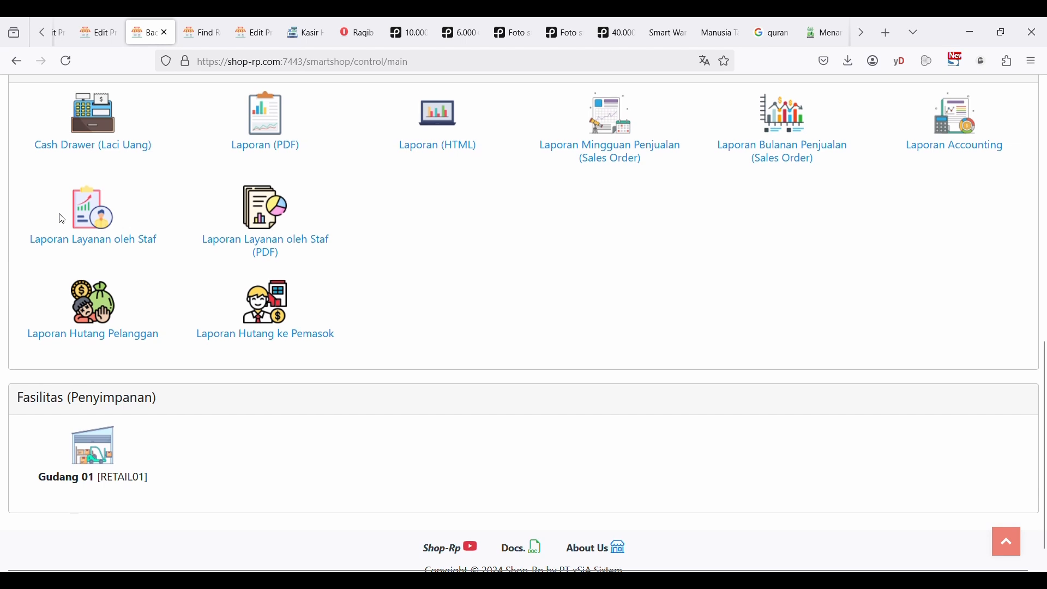
scroll(61, 218, "down", 1)
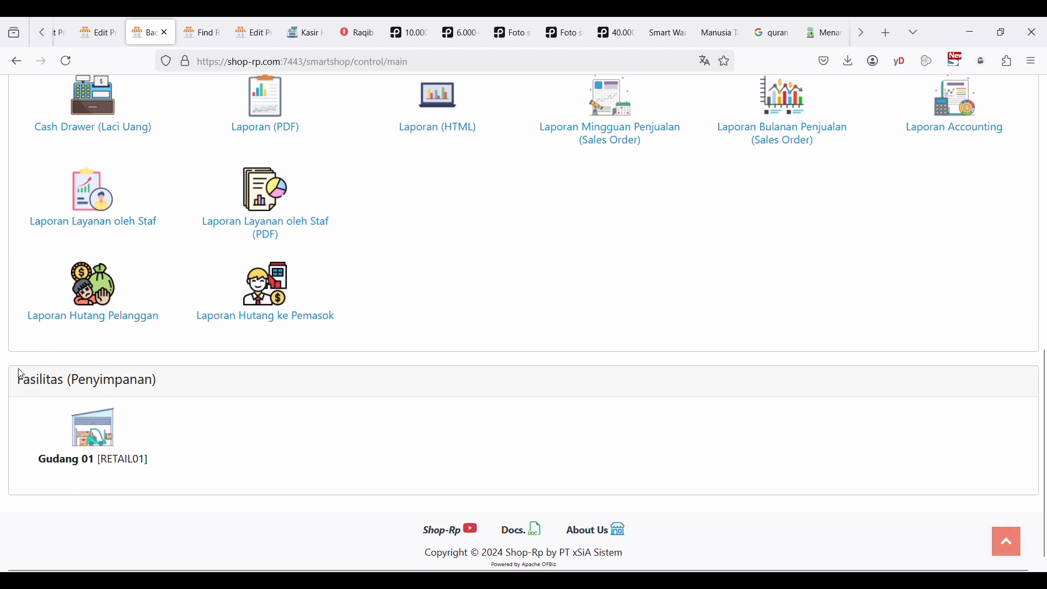
left_click(100, 437)
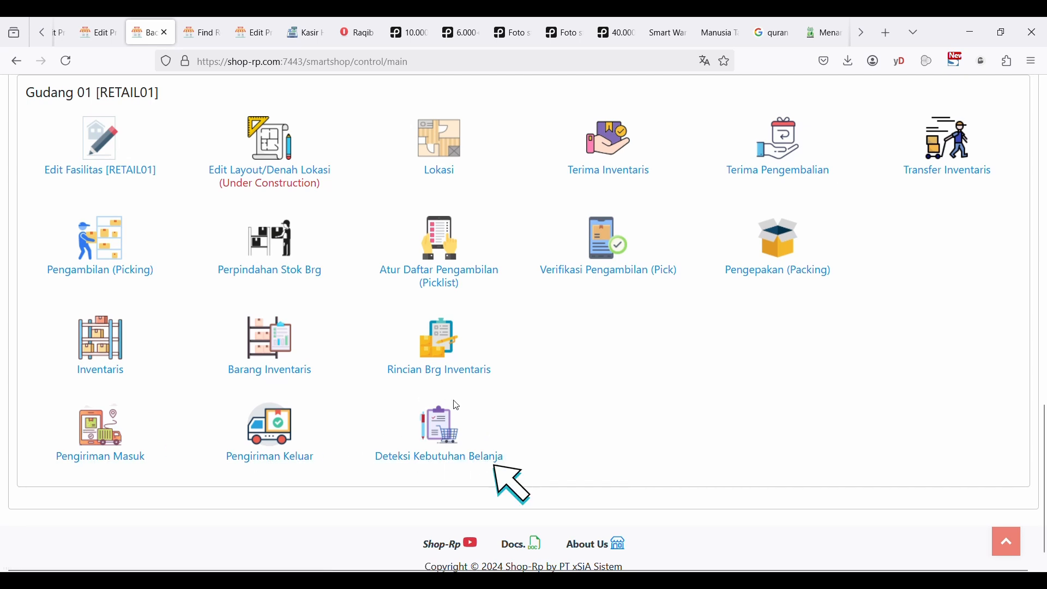
Step: Open Deteksi Kebutuhan Belanja for Gudang 01 and submit an MRP run with the name and facility group left blank
left_click(496, 461)
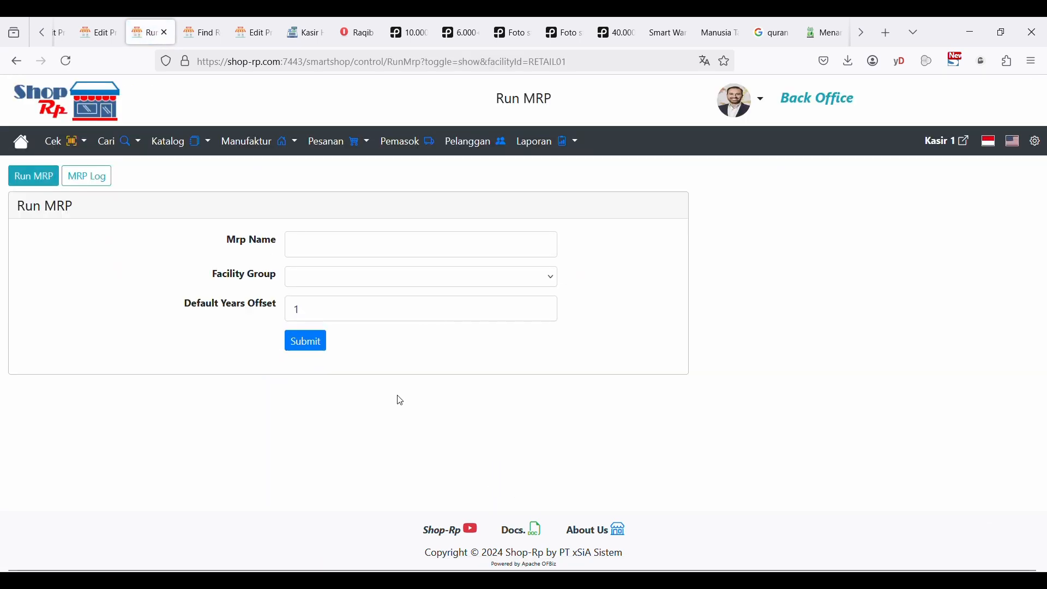
left_click(306, 242)
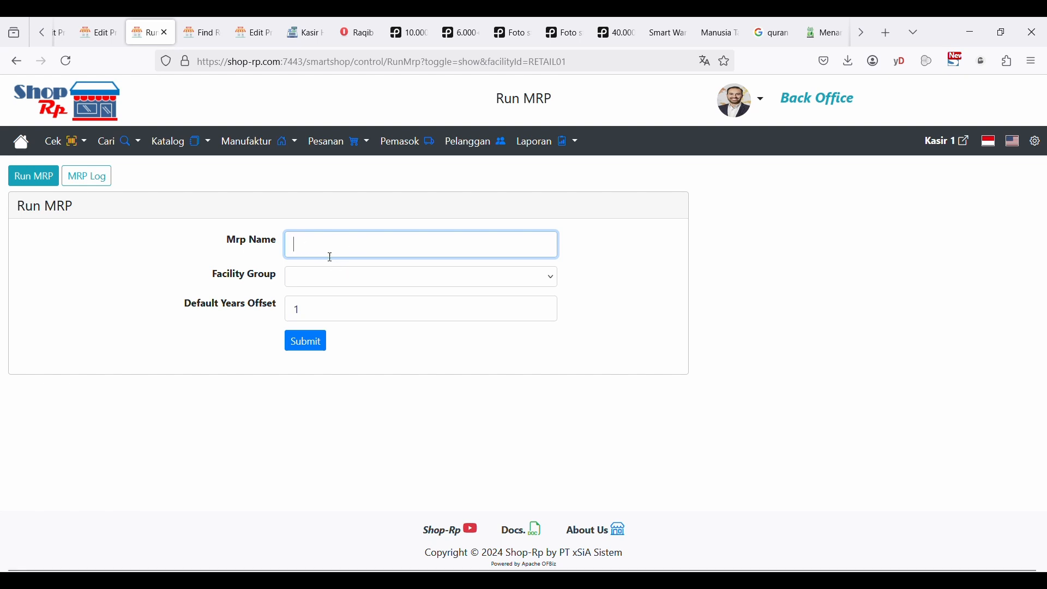
left_click(315, 348)
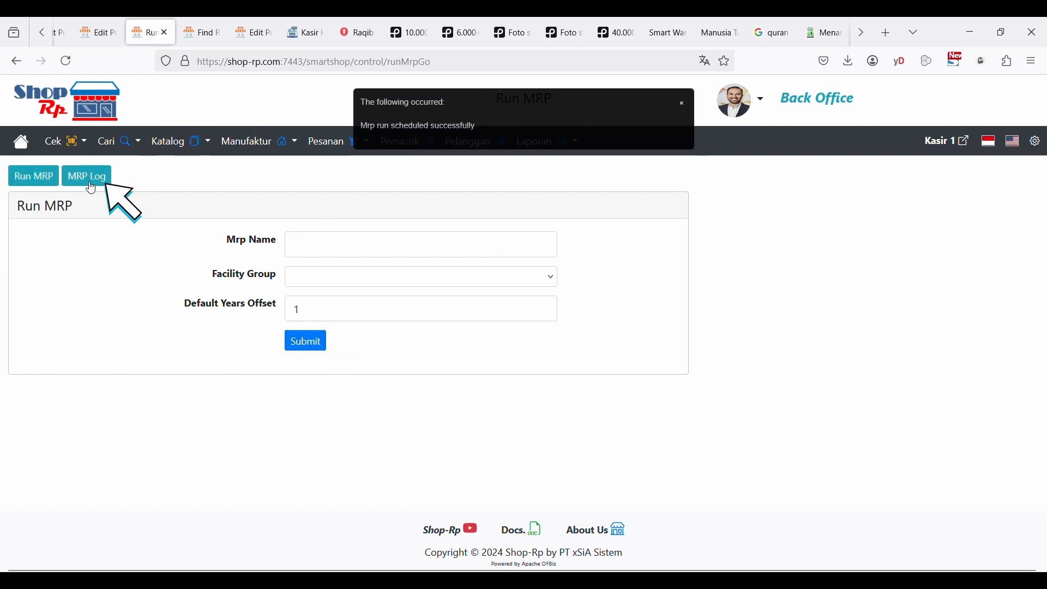
Step: Open the MRP log and examine the scheduled job's run time and the list of last executed jobs
left_click(88, 180)
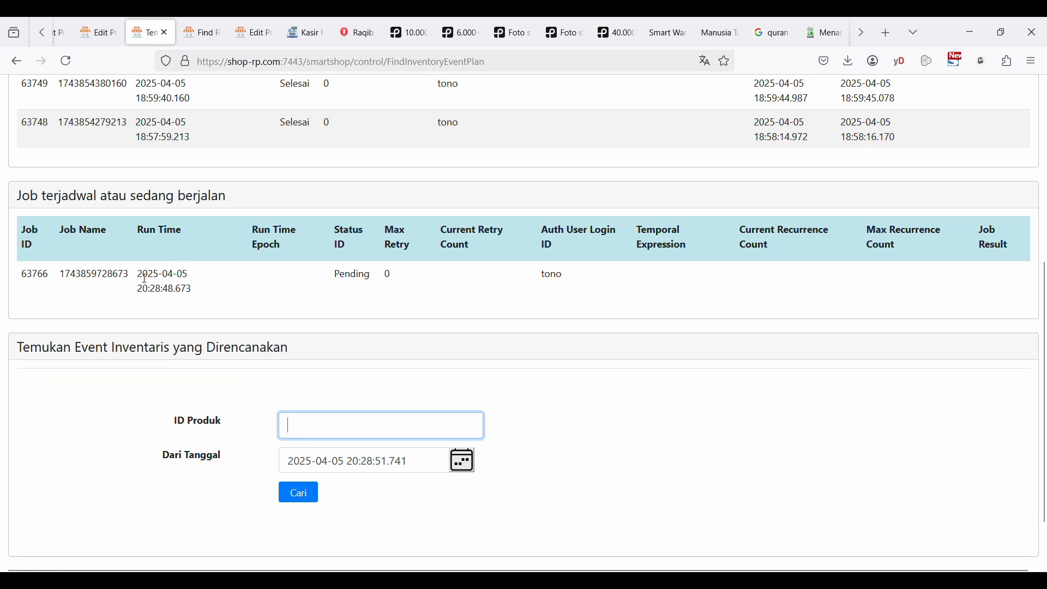
left_click_drag(141, 275, 196, 303)
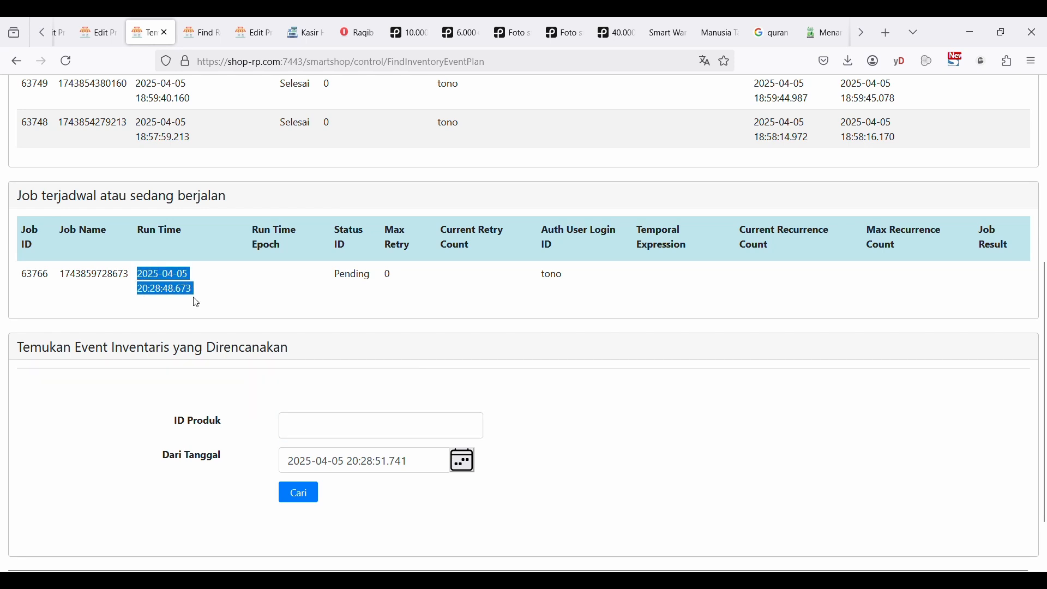
scroll(196, 302, "up", 1)
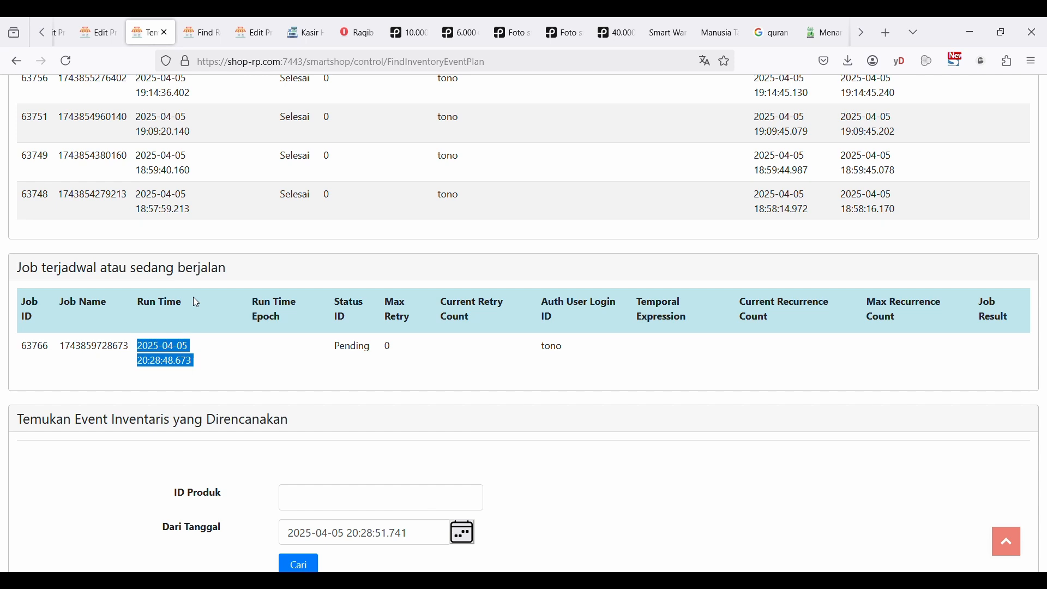
scroll(193, 298, "up", 2)
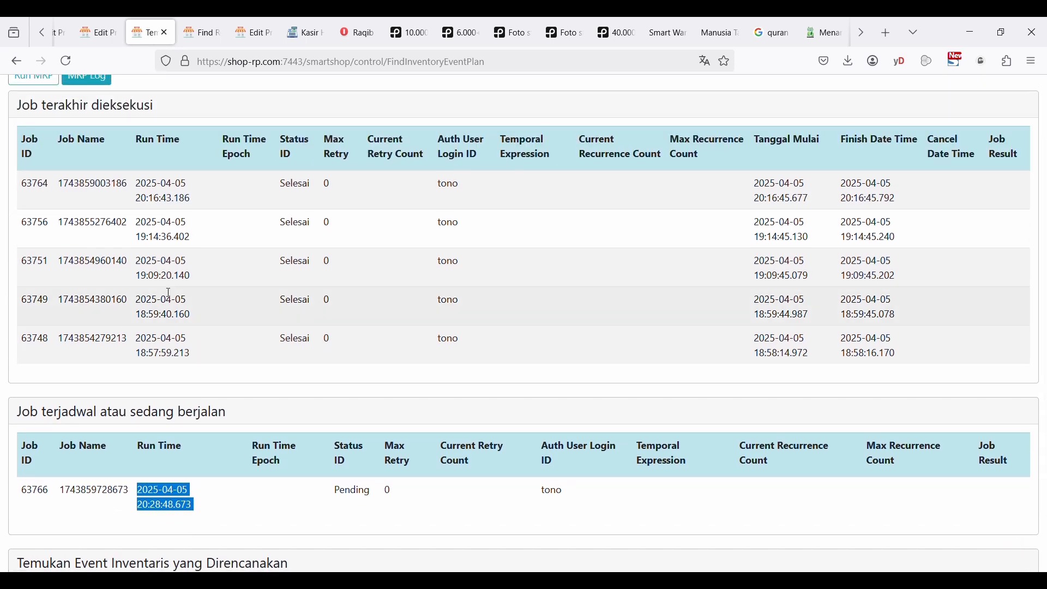
scroll(106, 157, "up", 1)
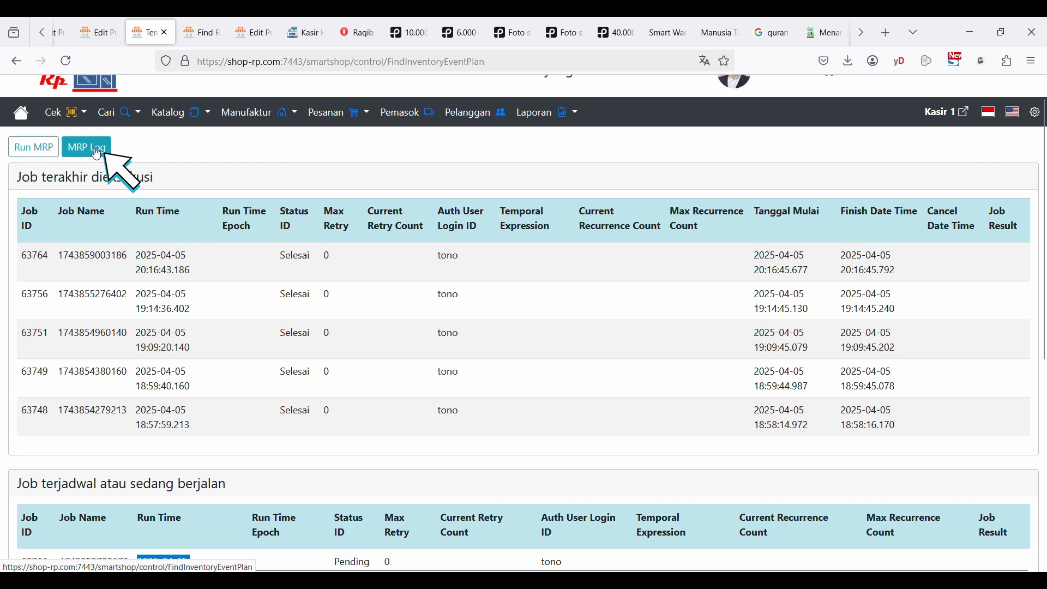
Step: Reload the MRP log to check whether the submitted job has moved from the scheduled jobs to the executed ones
left_click(94, 149)
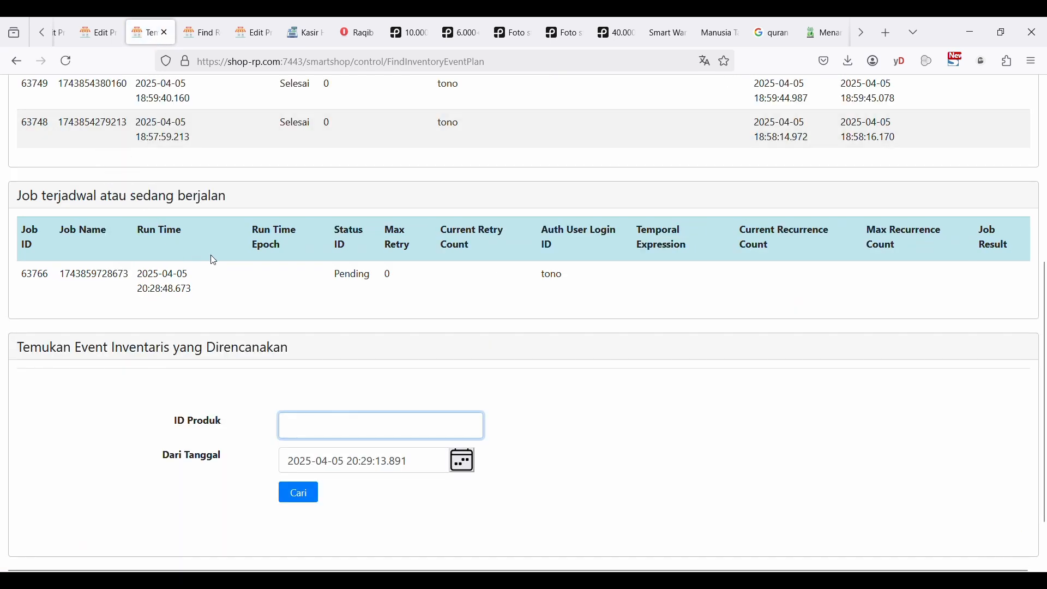
scroll(246, 268, "up", 1)
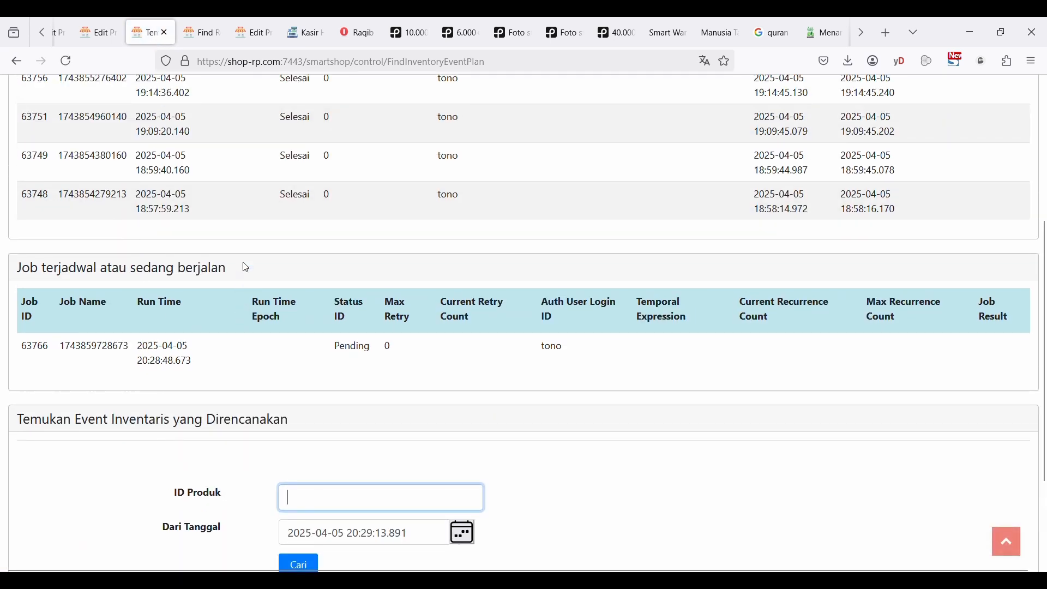
scroll(246, 267, "up", 3)
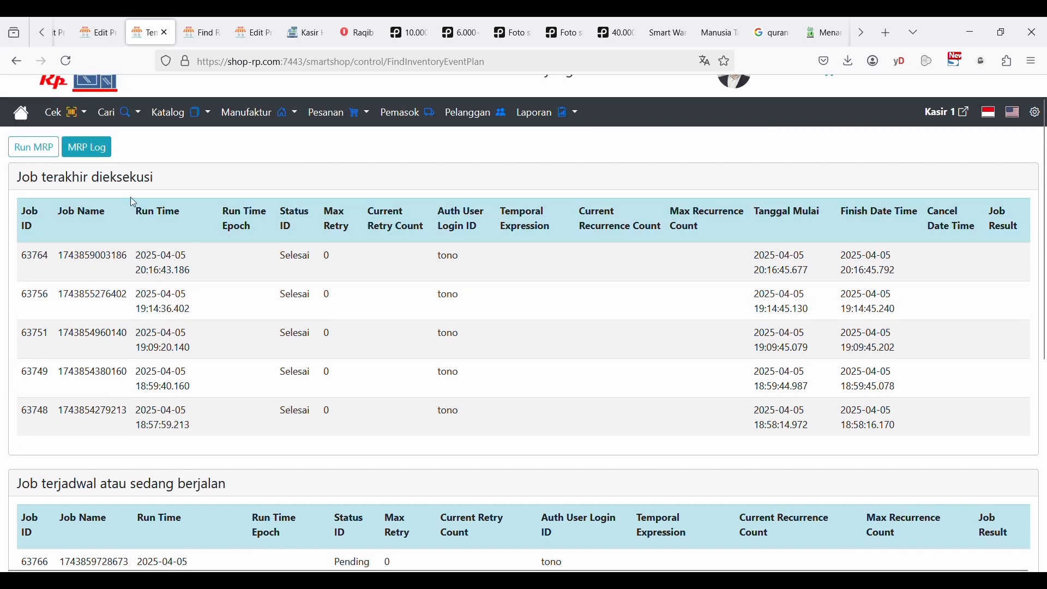
left_click(88, 146)
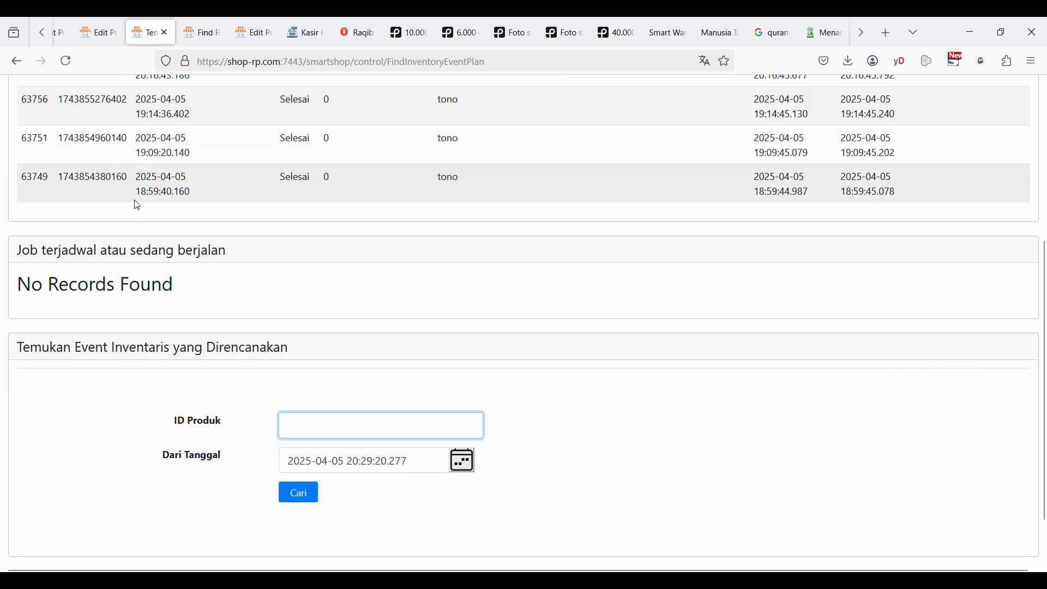
scroll(249, 279, "up", 3)
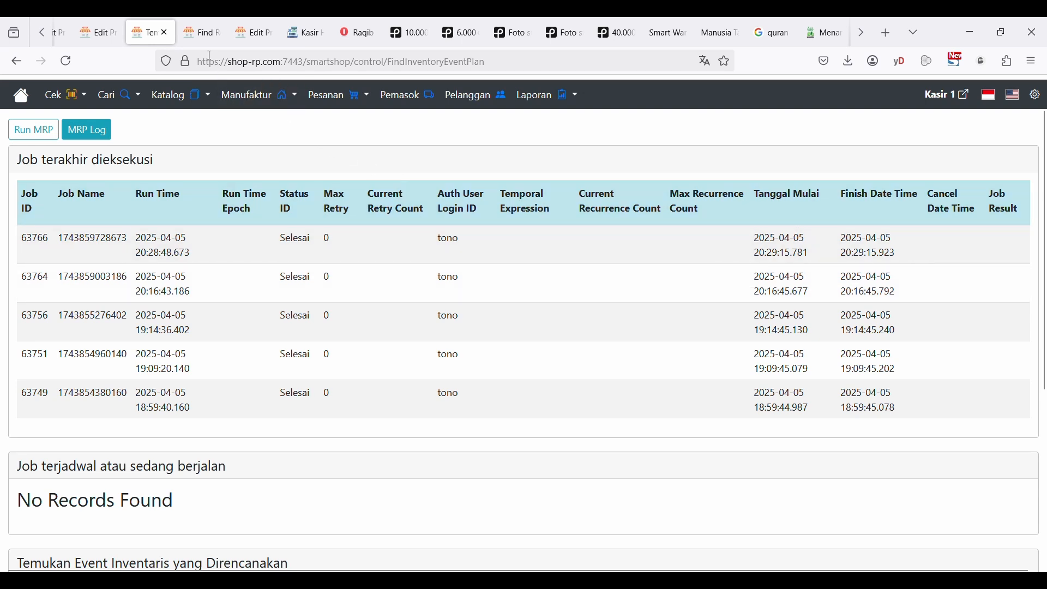
Step: Return to the requirements page, reopen Cari Kebutuhan and rerun the search with no filters
left_click(205, 34)
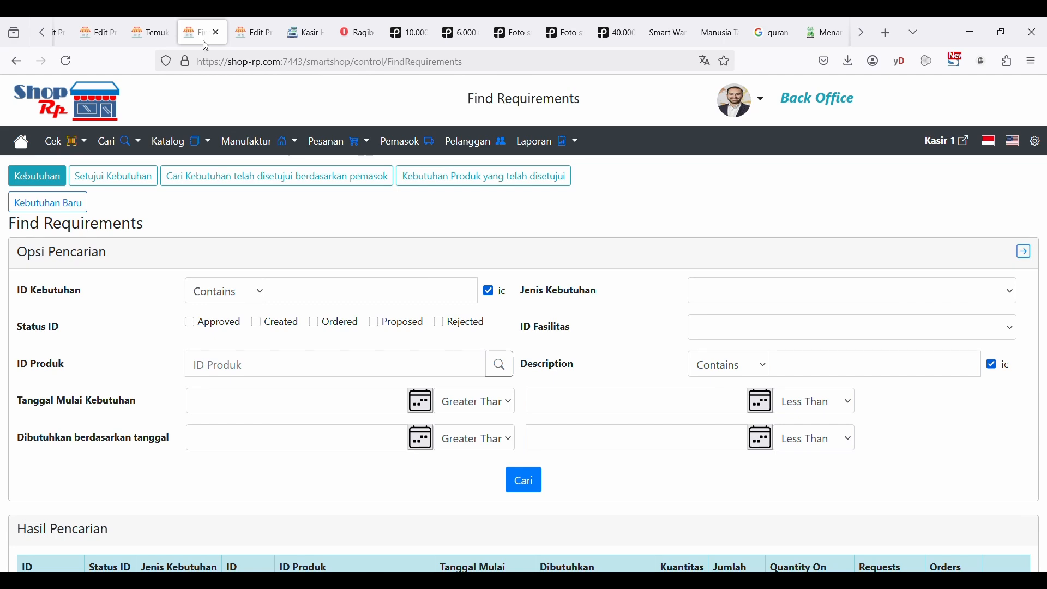
scroll(397, 380, "down", 4)
scroll(385, 358, "up", 4)
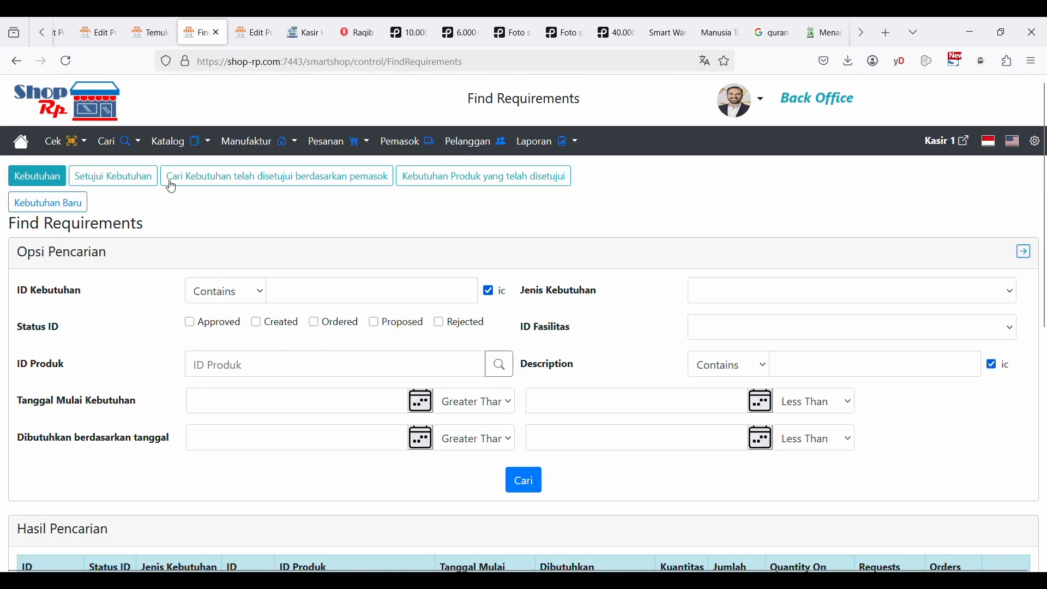
left_click(140, 145)
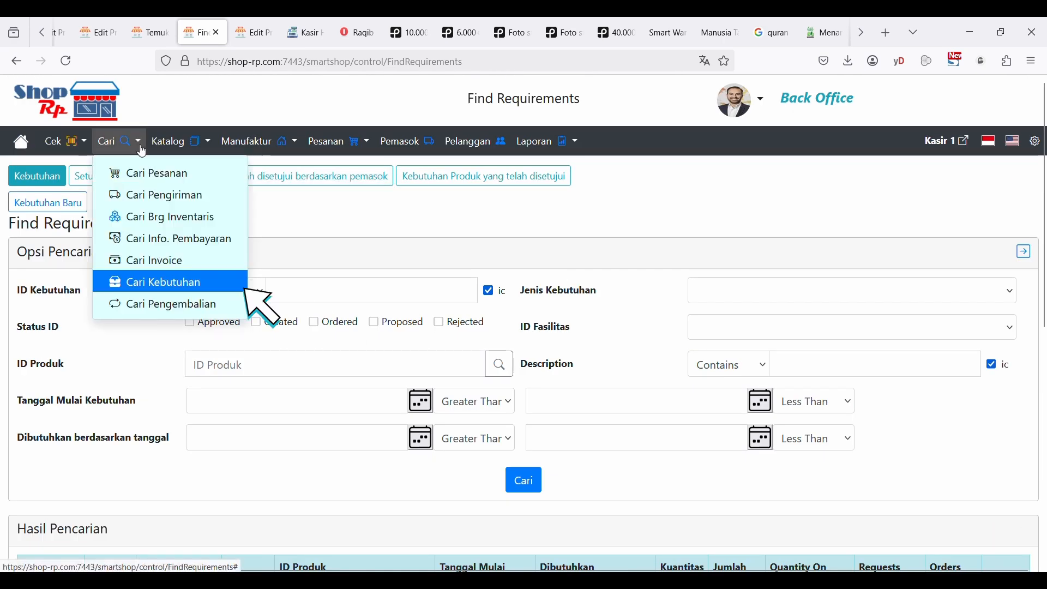
left_click(160, 292)
scroll(332, 356, "down", 2)
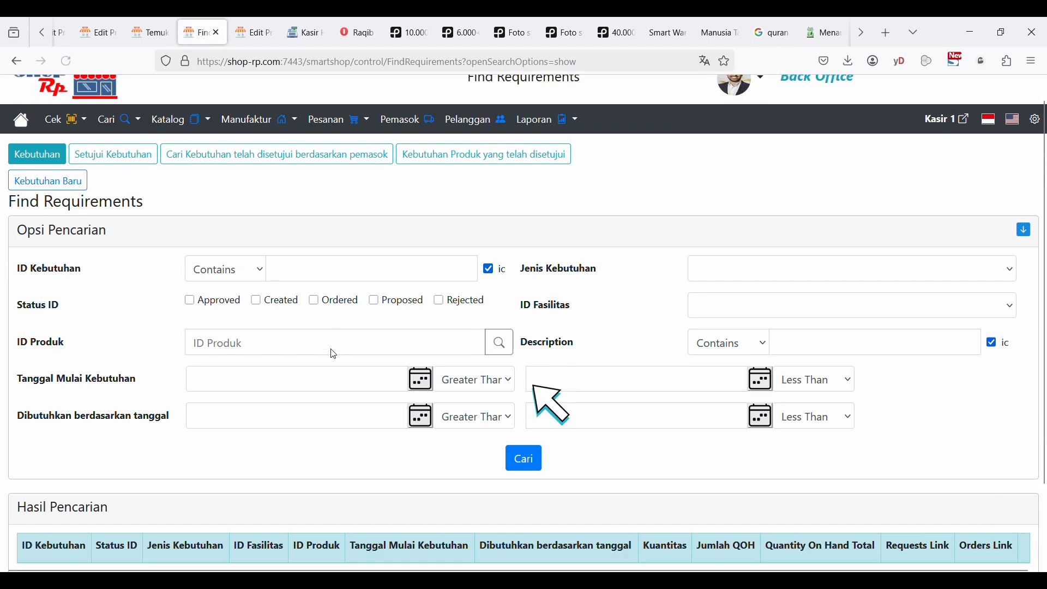
left_click(510, 371)
Step: Find the Kraft Oreo Selection Biscuit Assorted 276 g requirement in the results and examine its status, start date and product
scroll(528, 368, "down", 5)
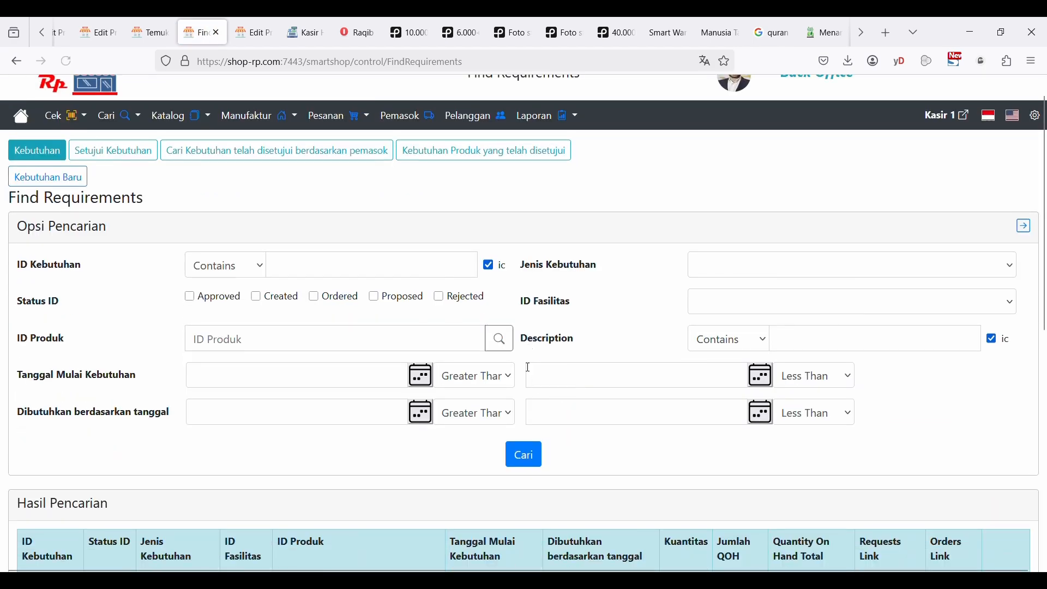
scroll(528, 368, "down", 1)
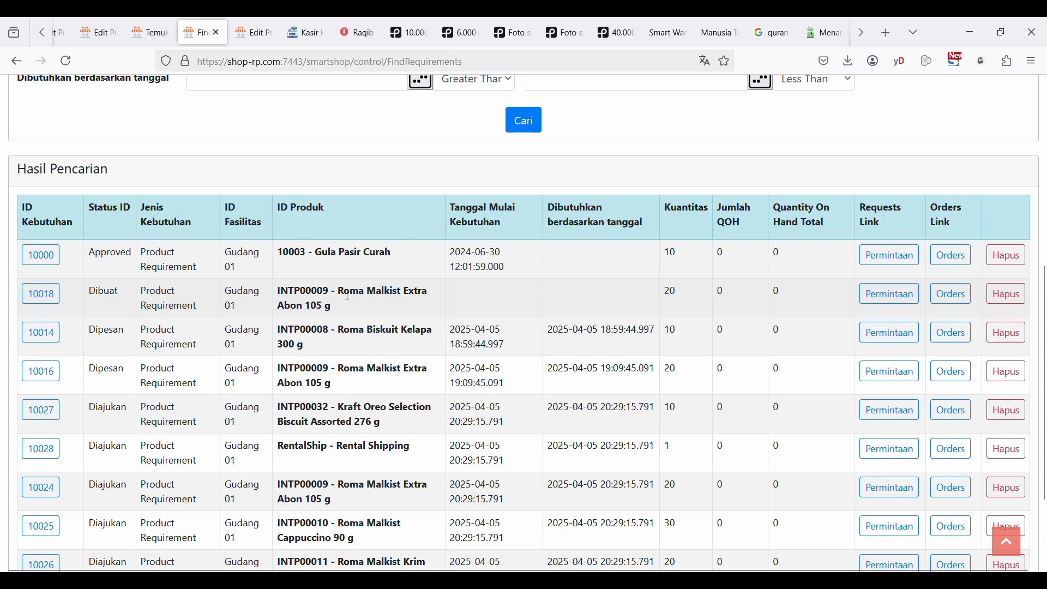
scroll(347, 295, "down", 2)
scroll(320, 218, "up", 1)
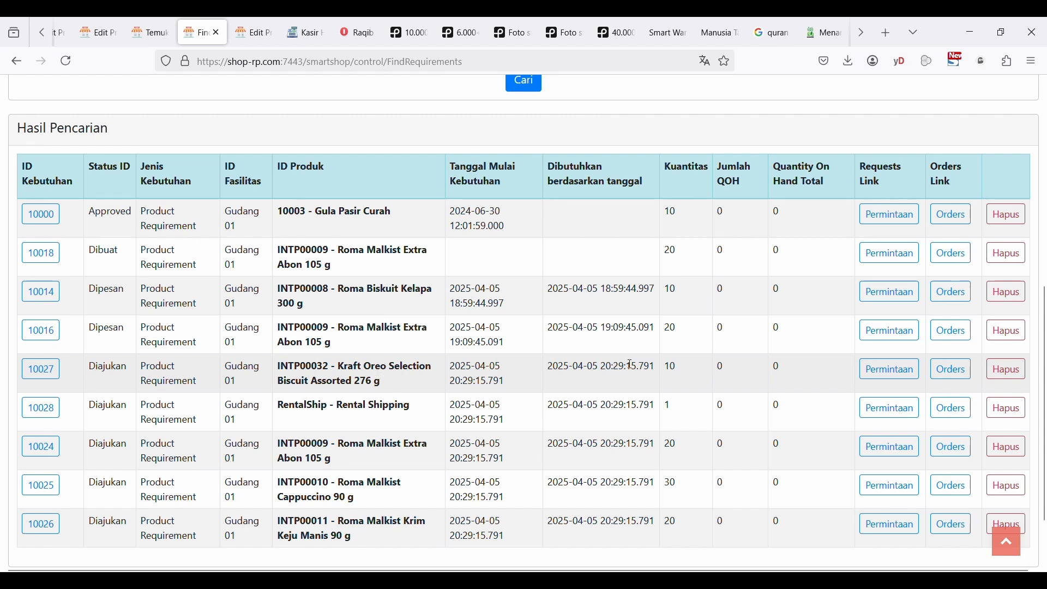
left_click_drag(88, 366, 140, 373)
left_click_drag(505, 378, 458, 366)
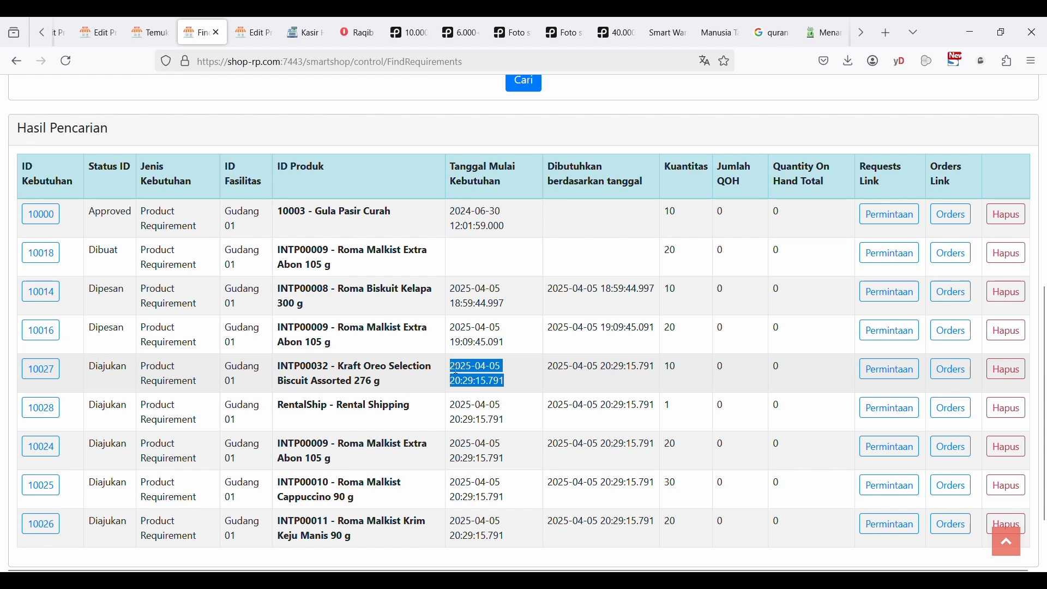
left_click_drag(279, 366, 404, 390)
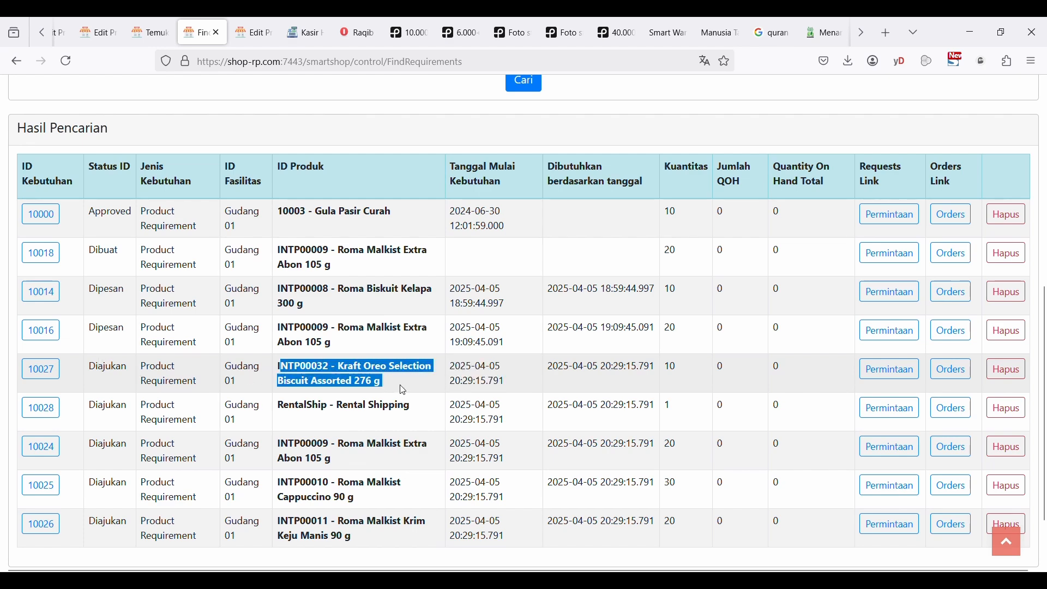
Step: Approve the Kraft Oreo Selection Biscuit Assorted 276 g requirement on the Setujui Kebutuhan page
scroll(403, 390, "up", 8)
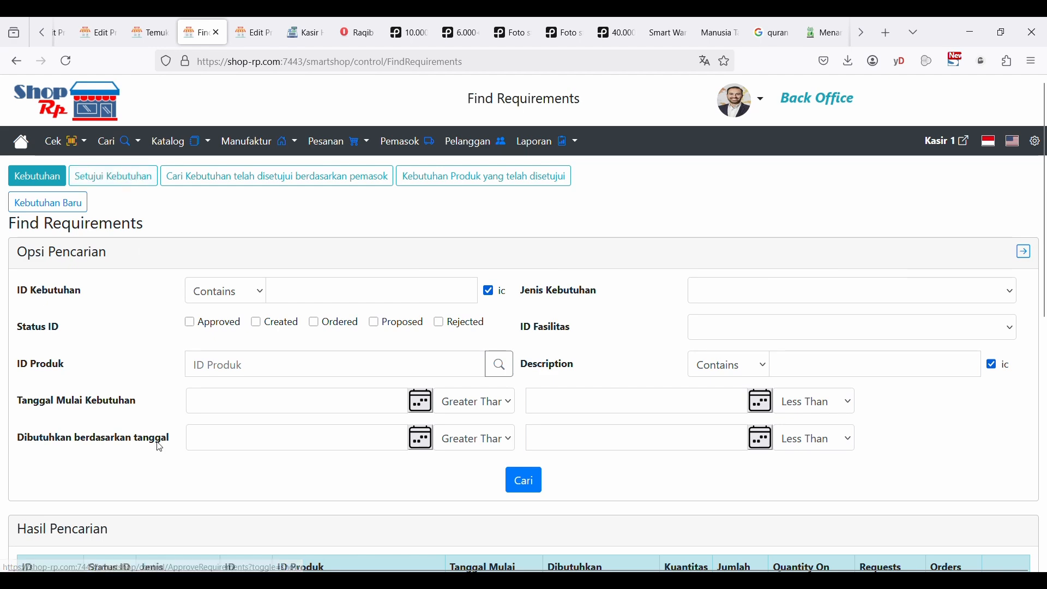
scroll(145, 435, "down", 6)
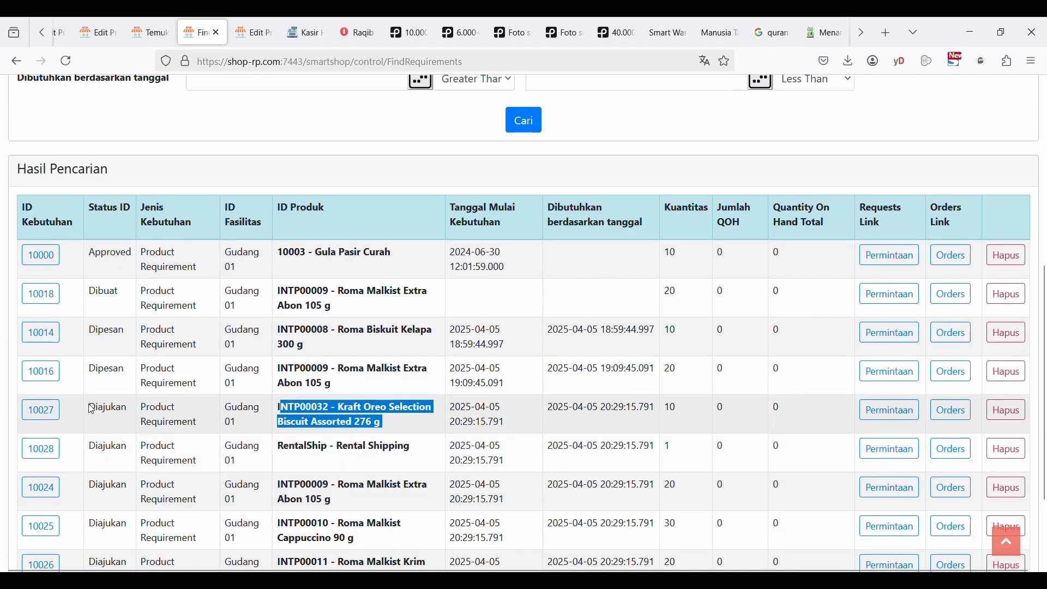
scroll(101, 410, "up", 6)
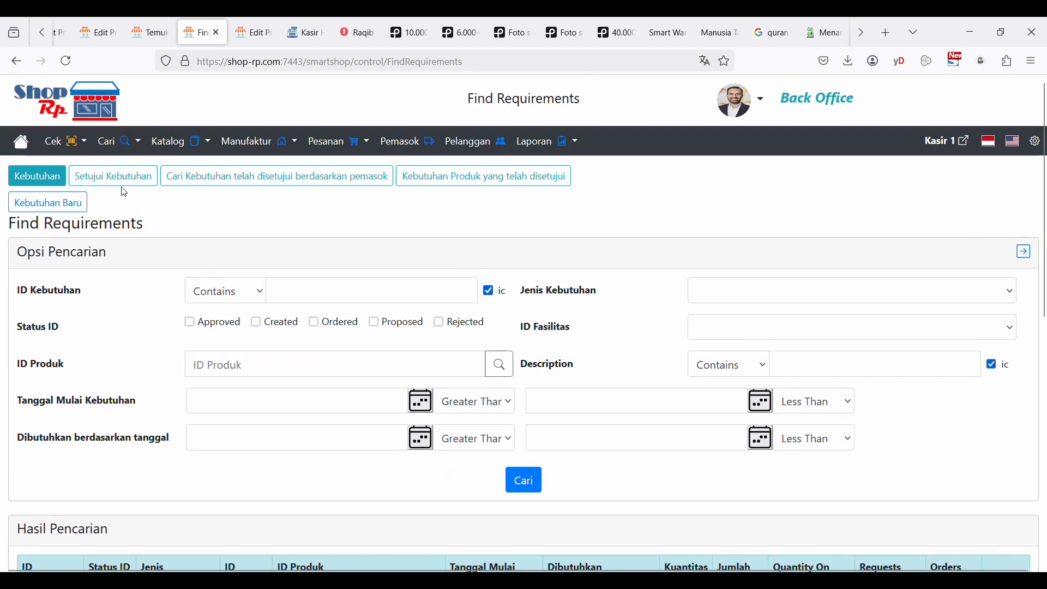
left_click(144, 177)
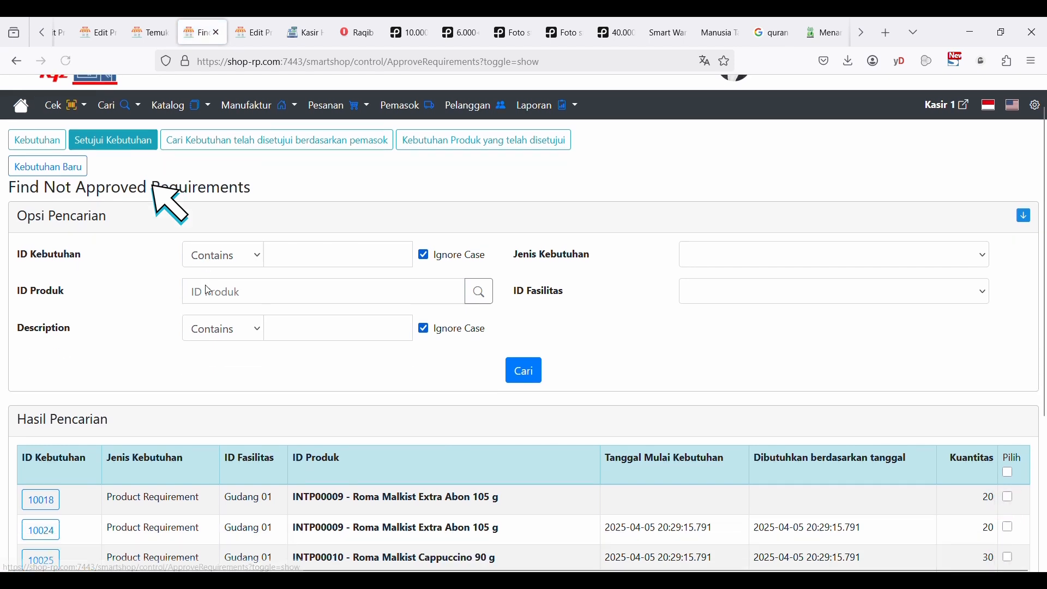
scroll(208, 291, "down", 3)
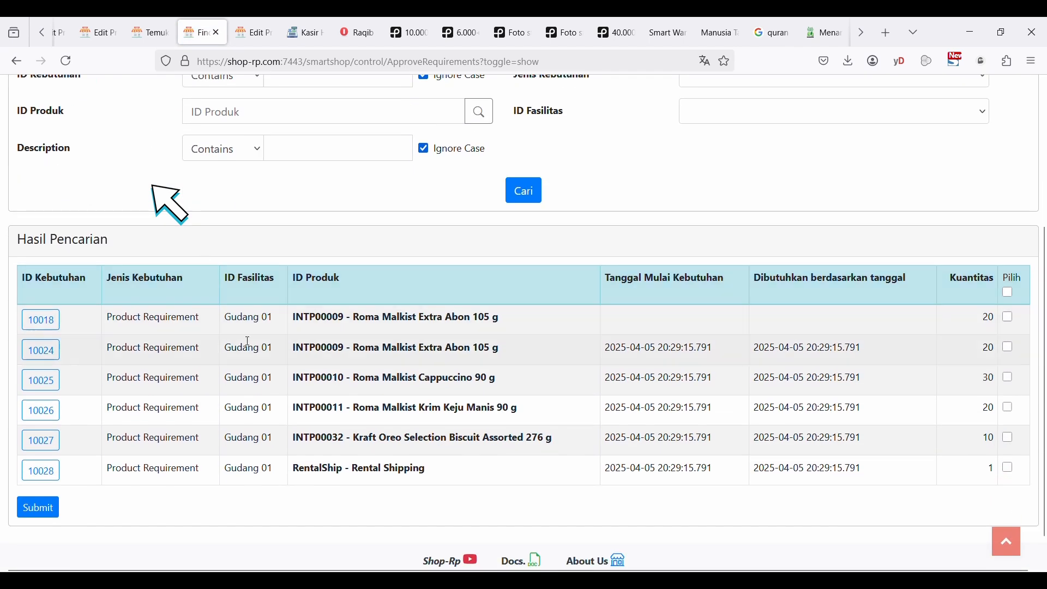
left_click_drag(417, 436, 895, 451)
left_click(1010, 439)
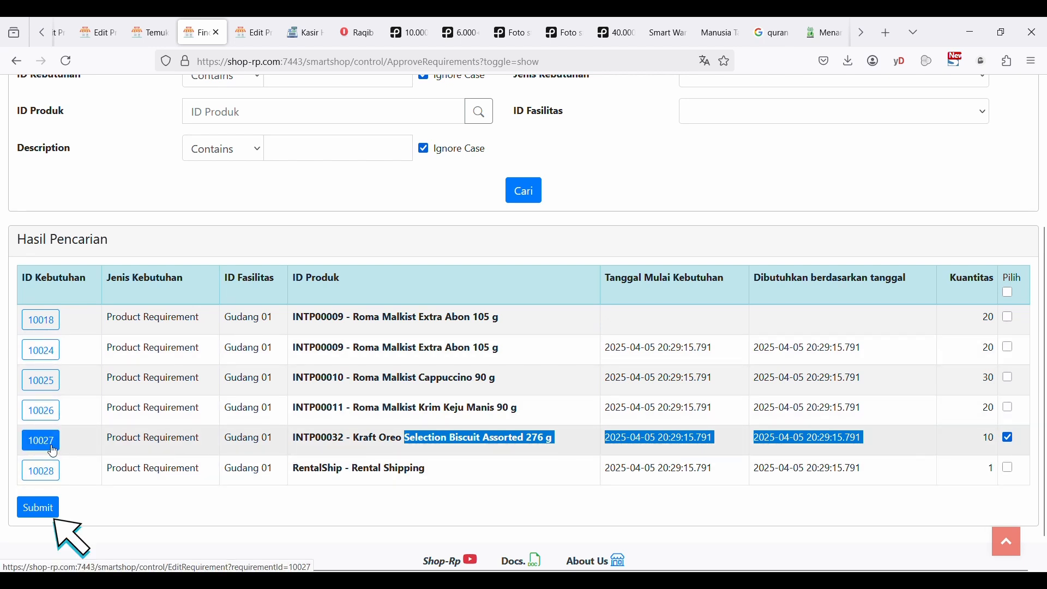
left_click(36, 512)
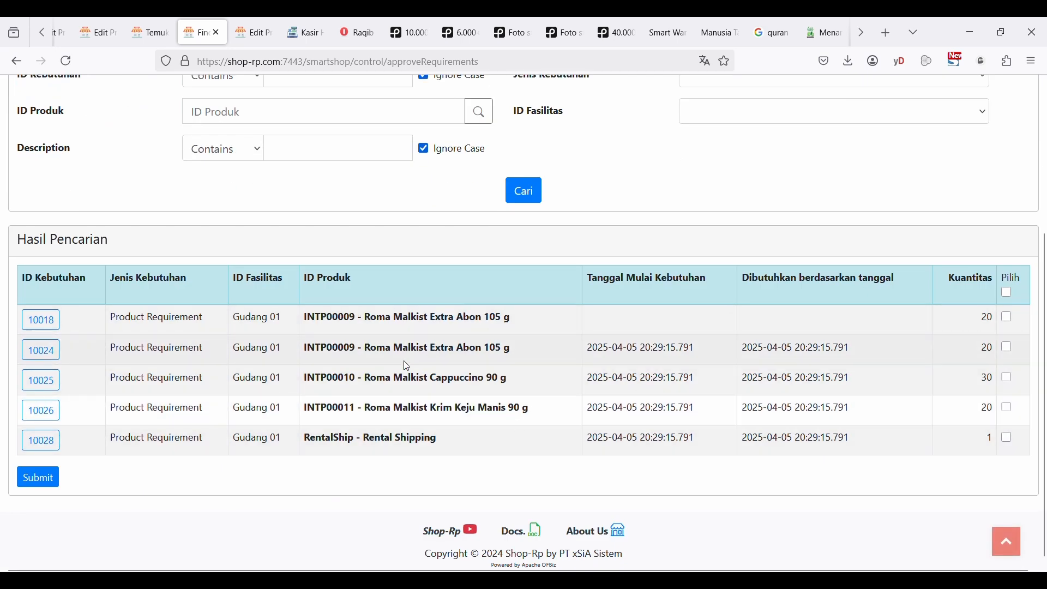
Step: List the approved requirements by supplier and prepare the Tip Top order, billed to Cafe De Sanctuary for facility Gudang 01
scroll(406, 365, "up", 2)
scroll(204, 409, "up", 3)
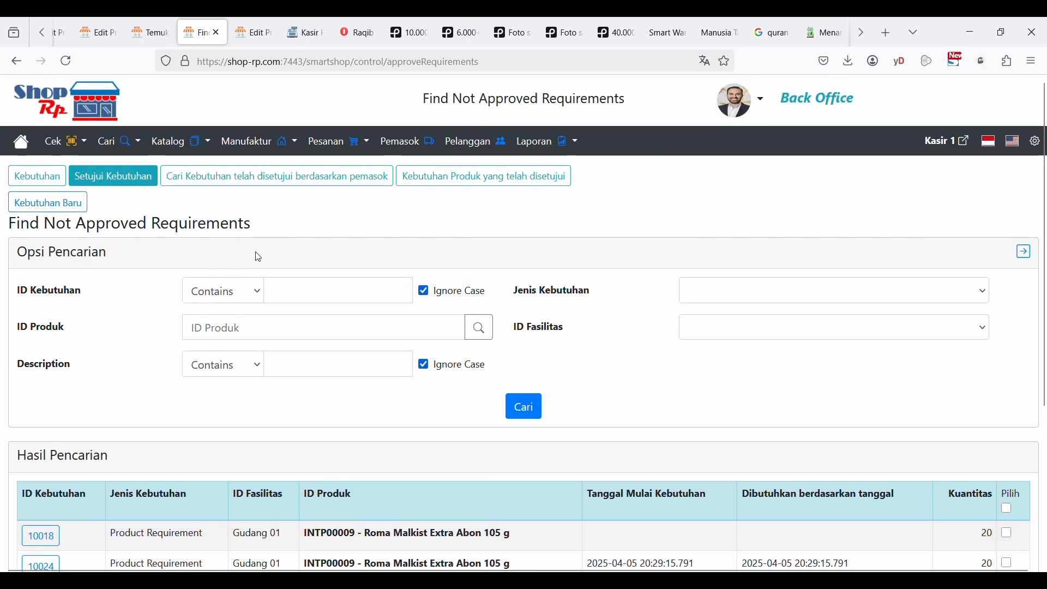
left_click(289, 179)
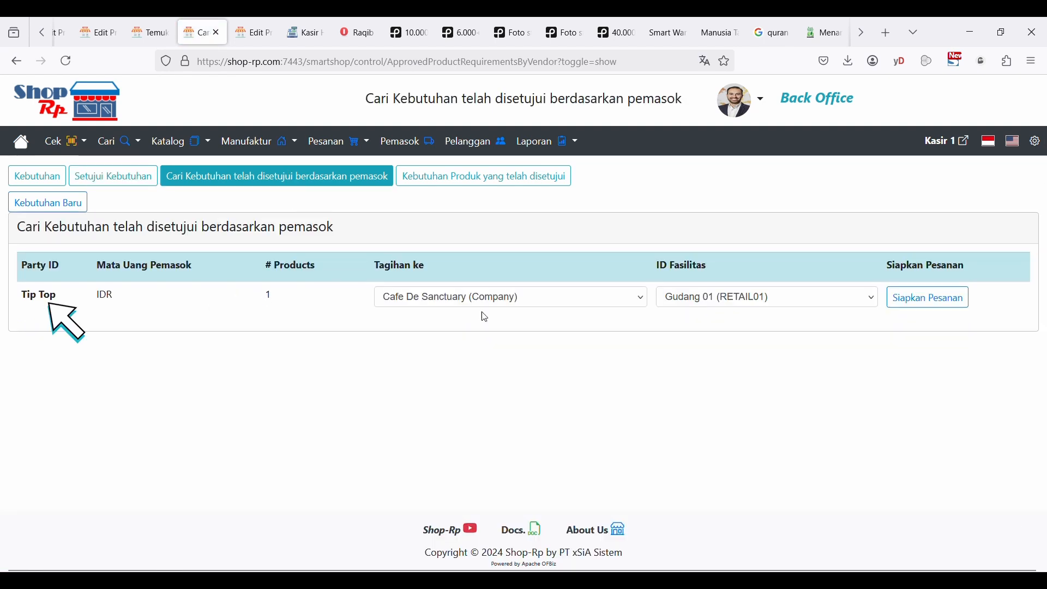
left_click(691, 302)
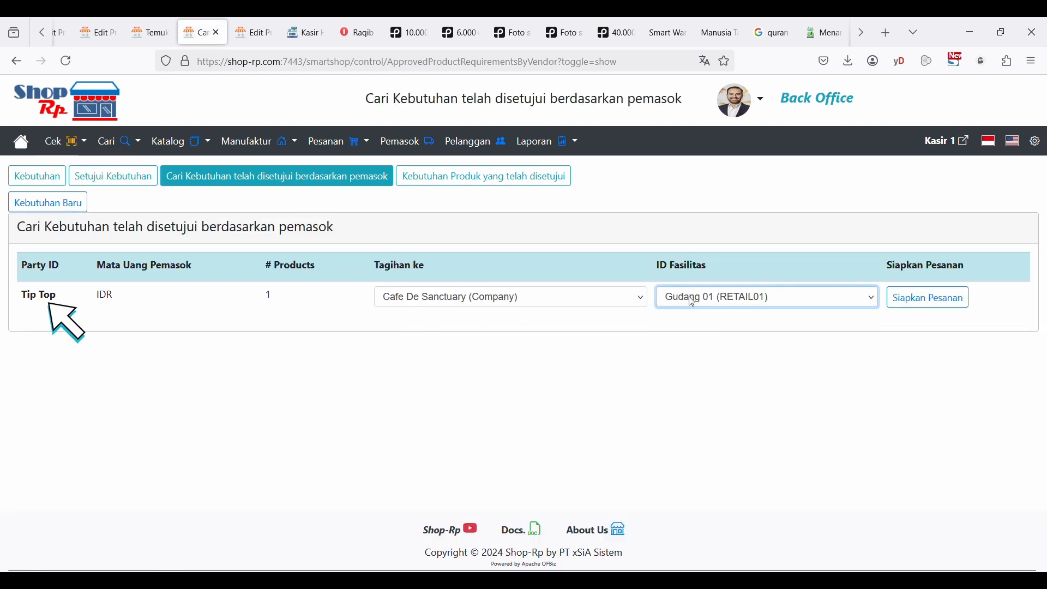
left_click(591, 305)
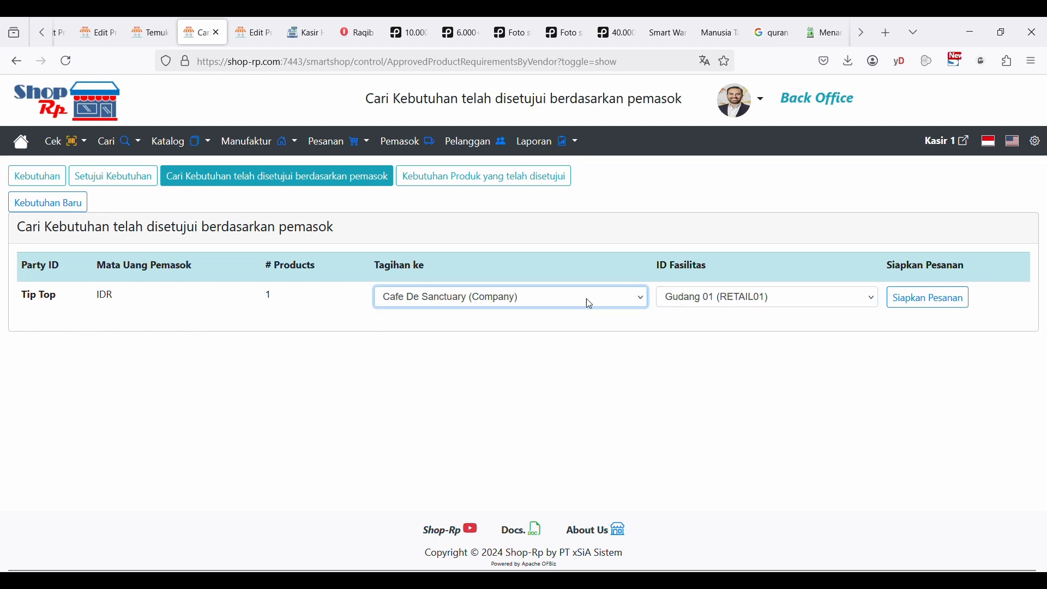
left_click(933, 302)
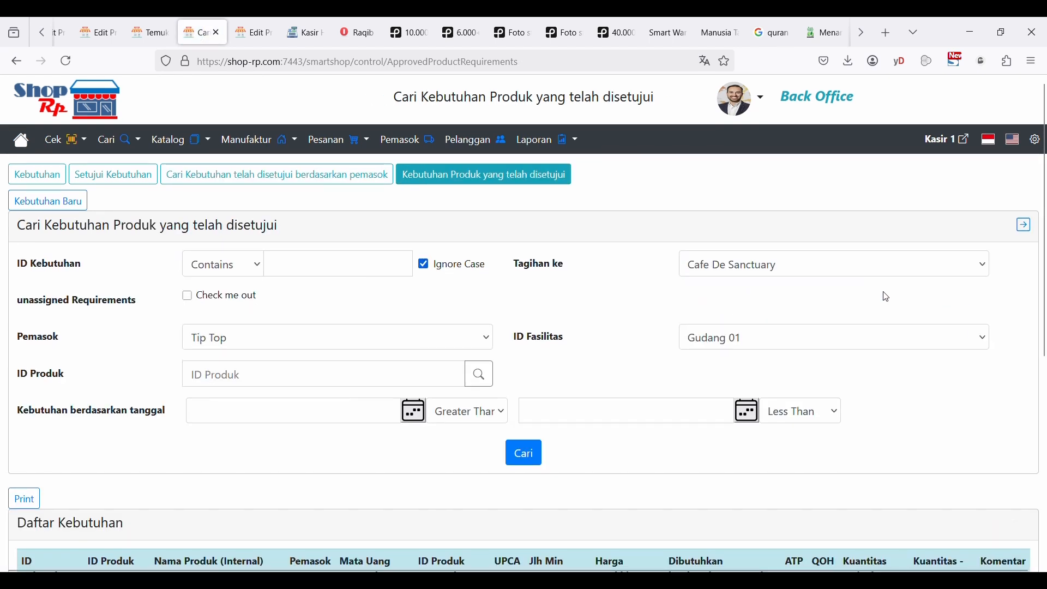
Step: Start a quick purchase order for the selected Oreo requirement, leaving the order ID blank
scroll(882, 294, "down", 5)
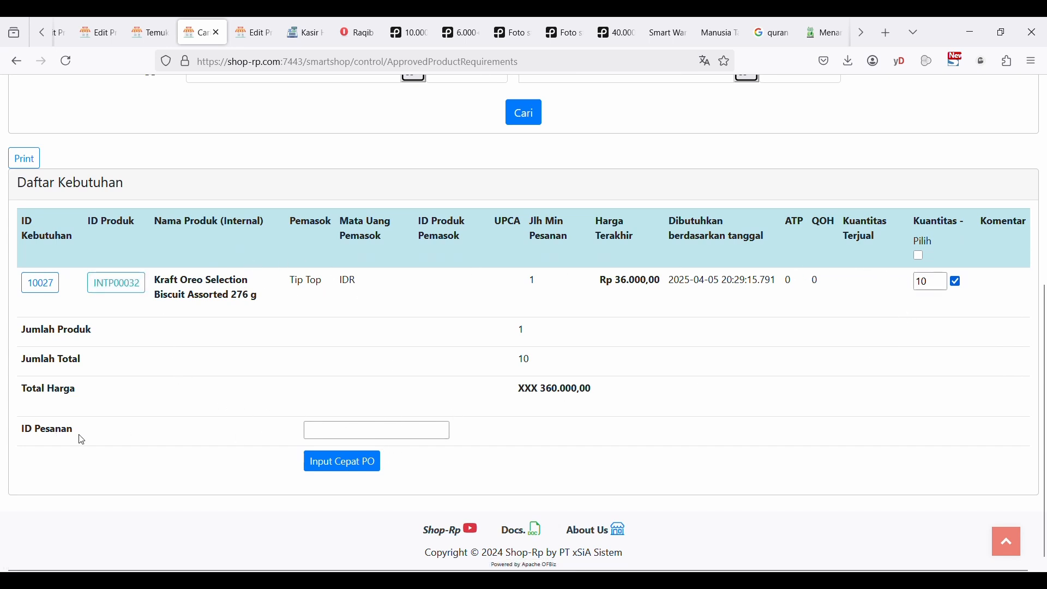
left_click(354, 431)
left_click(519, 434)
left_click(351, 465)
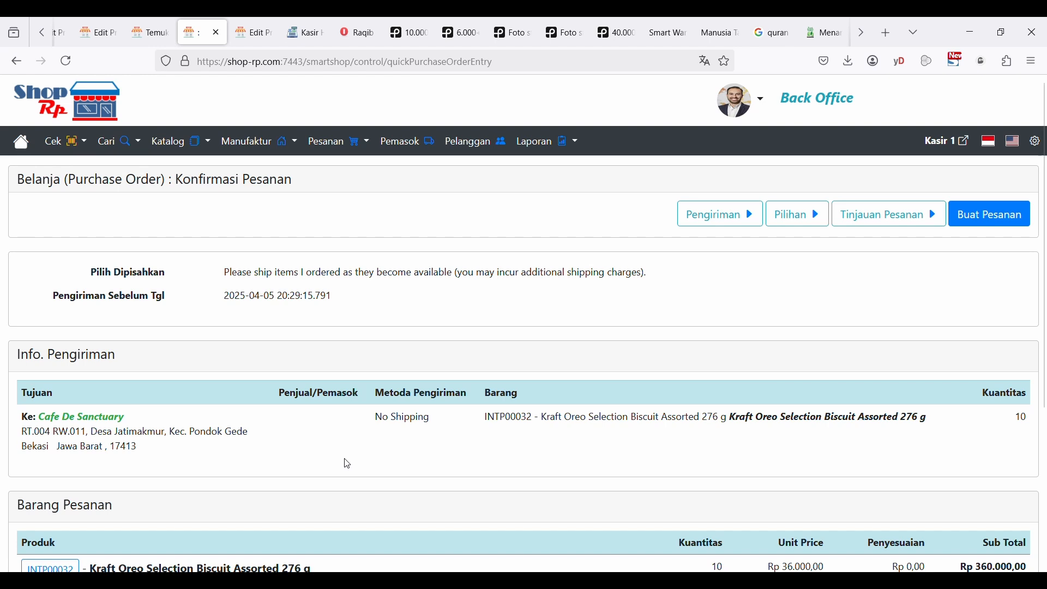
Step: Review the shipping information and ordered items on the purchase order confirmation, then create the order
scroll(345, 464, "down", 3)
scroll(552, 335, "up", 3)
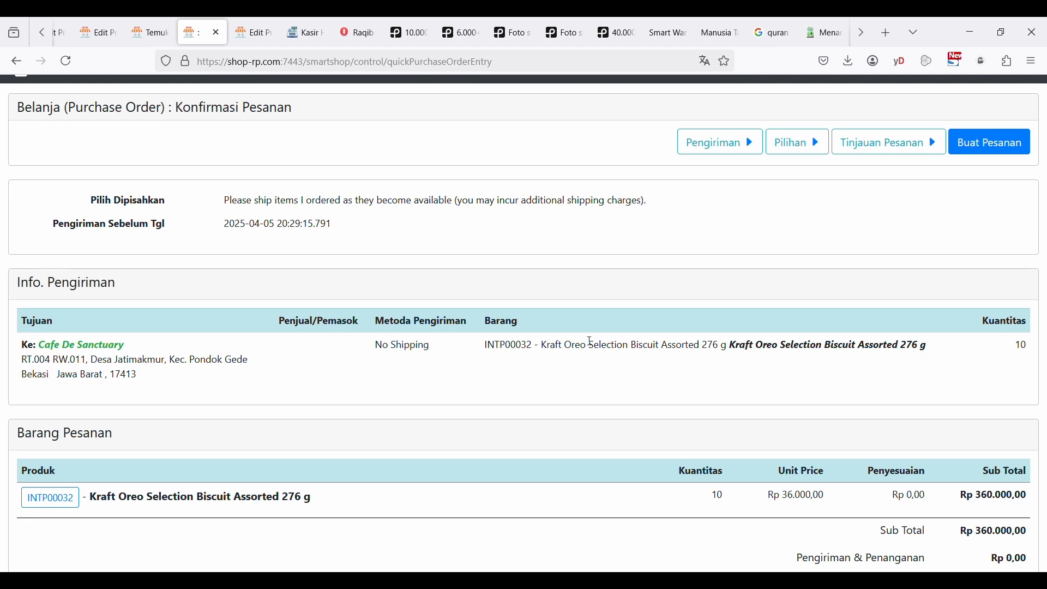
scroll(589, 346, "down", 3)
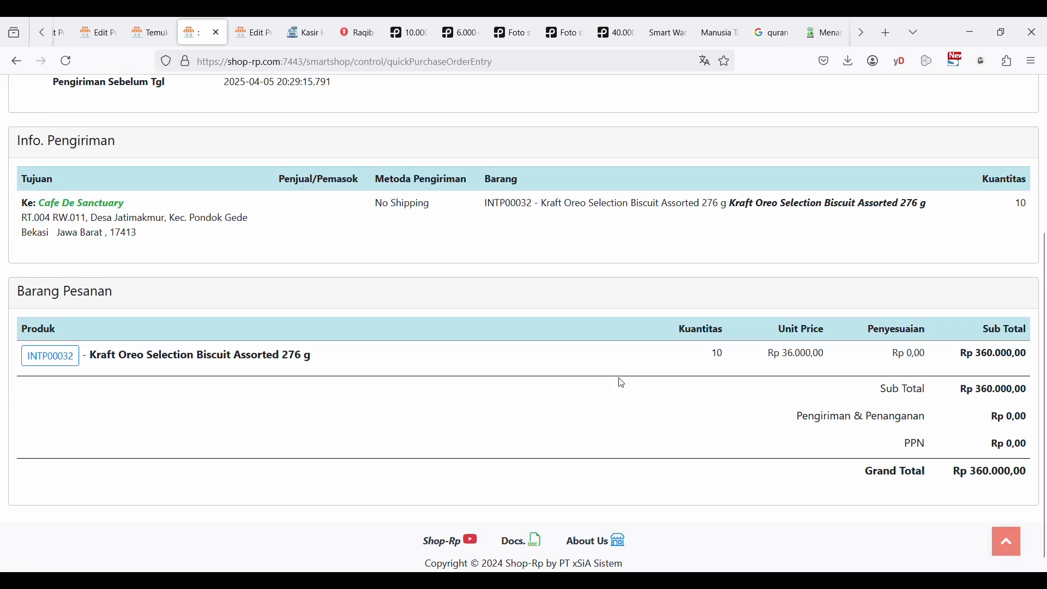
scroll(620, 382, "up", 3)
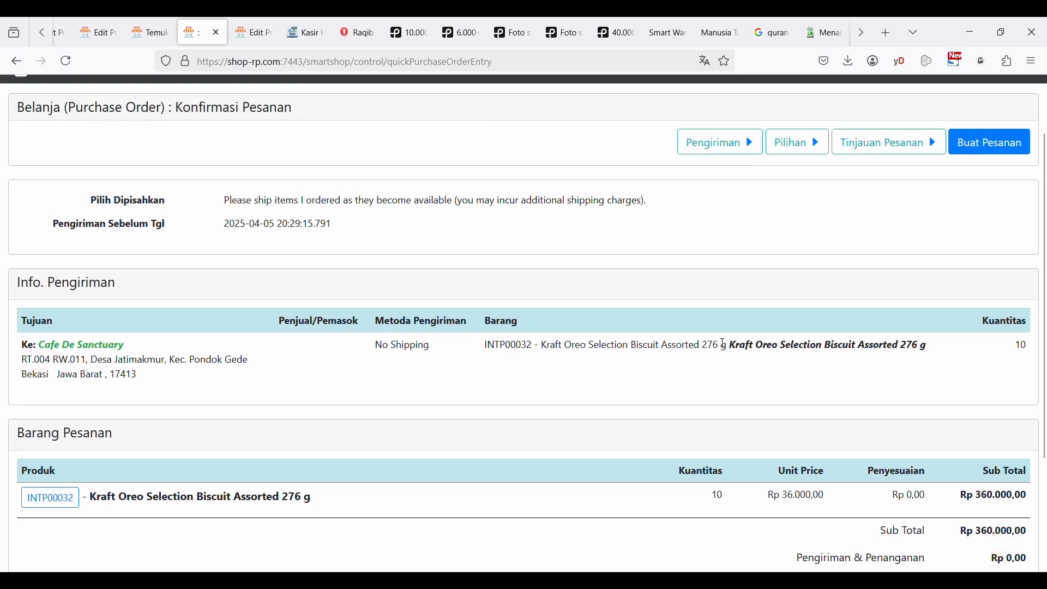
scroll(930, 278, "down", 2)
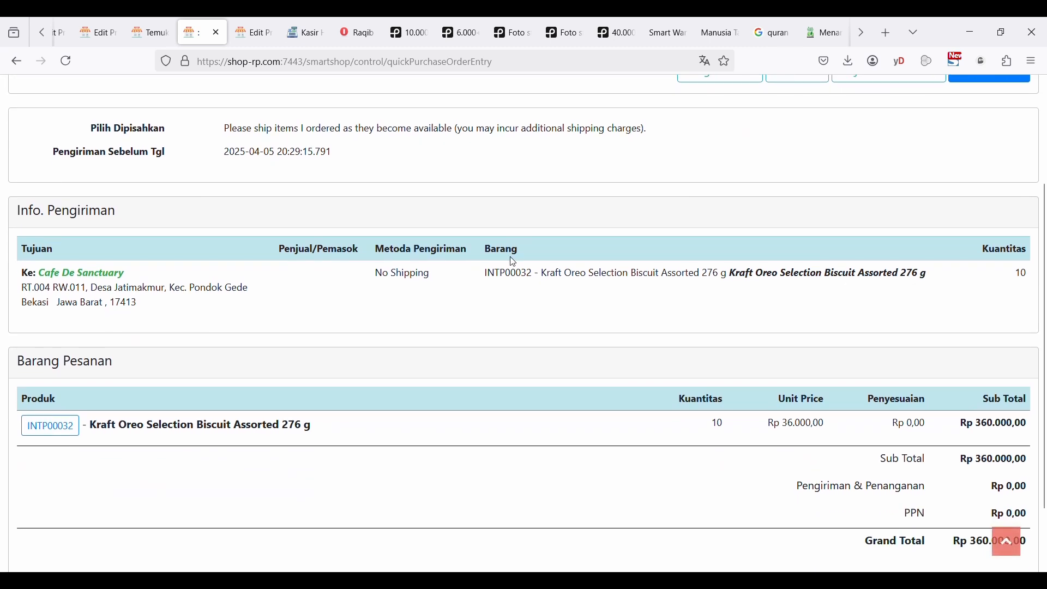
scroll(325, 256, "up", 2)
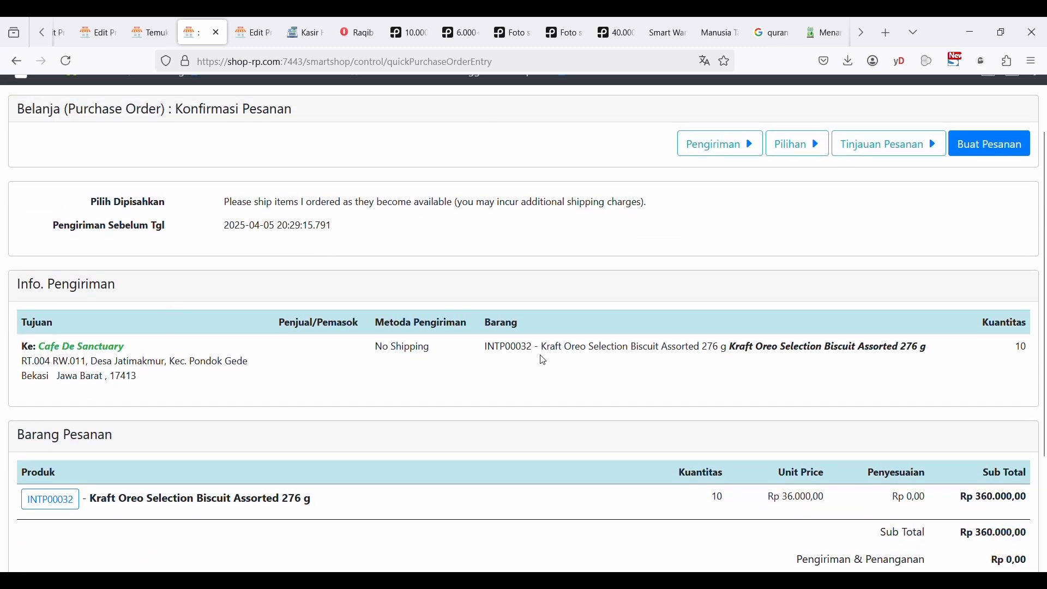
scroll(543, 361, "up", 2)
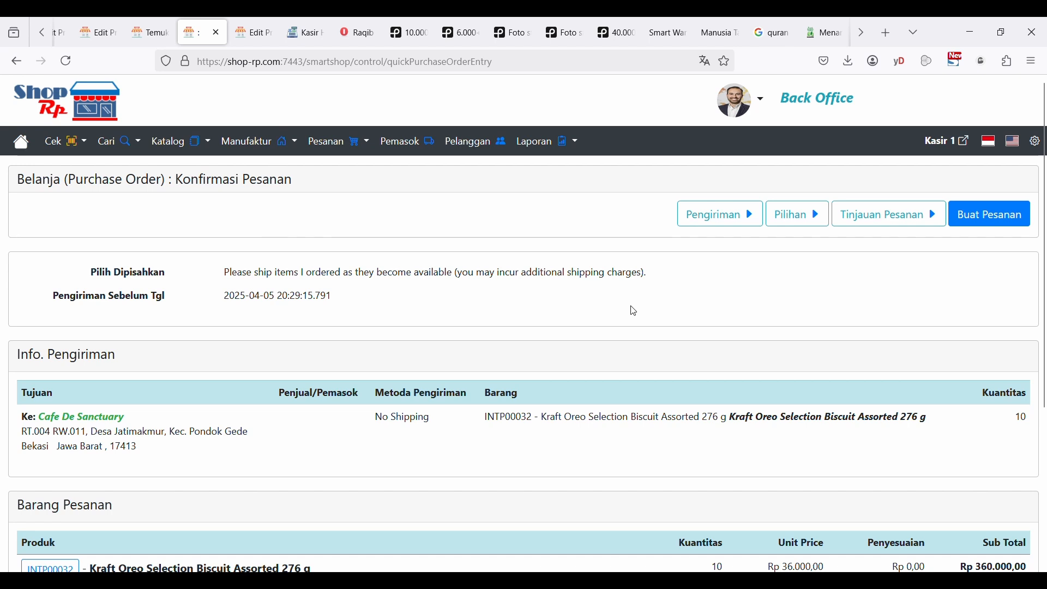
scroll(633, 312, "down", 4)
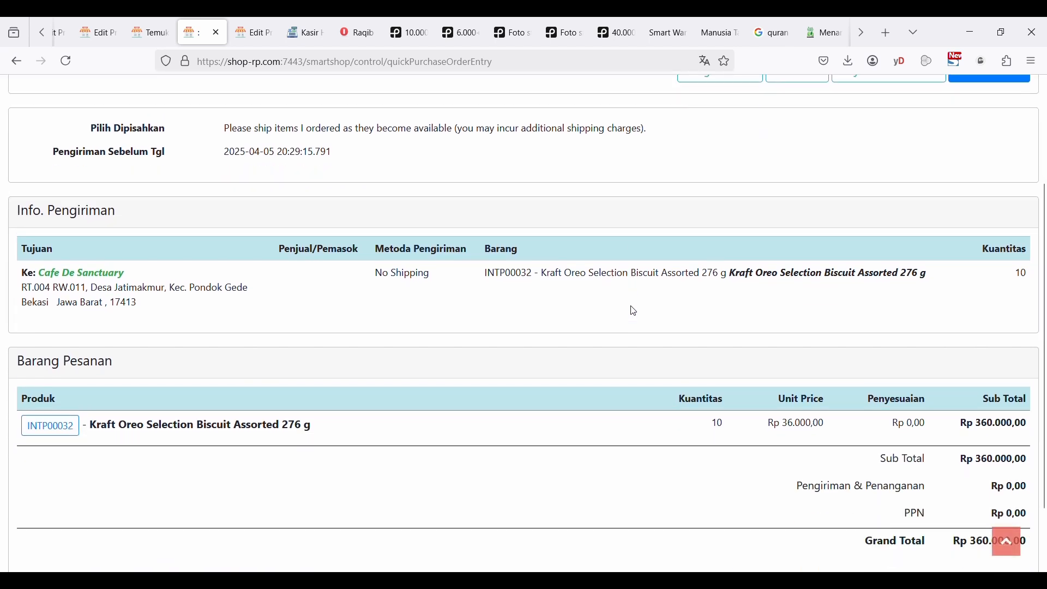
scroll(634, 310, "up", 4)
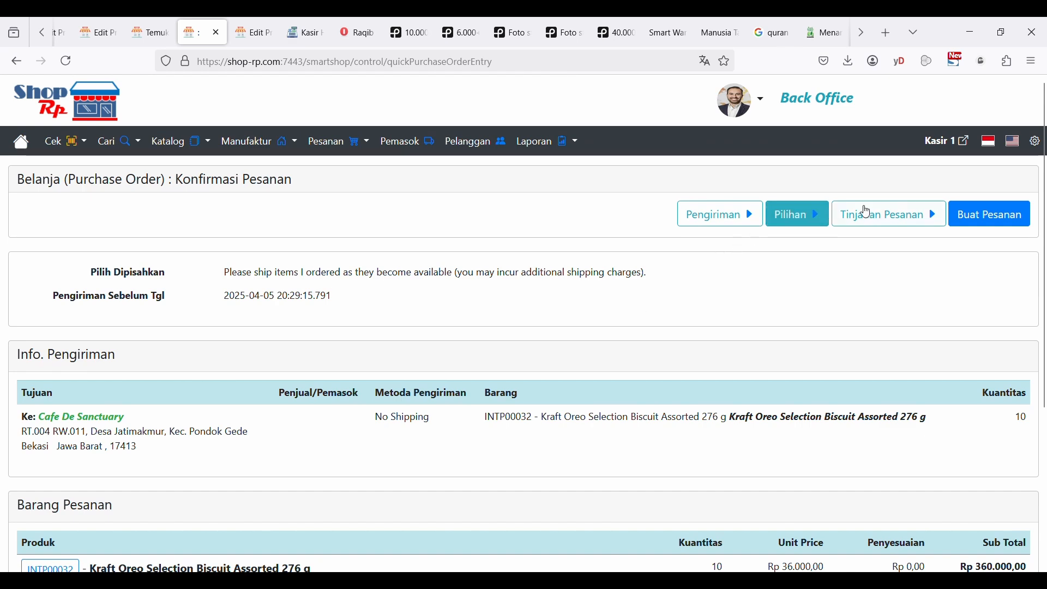
left_click(992, 218)
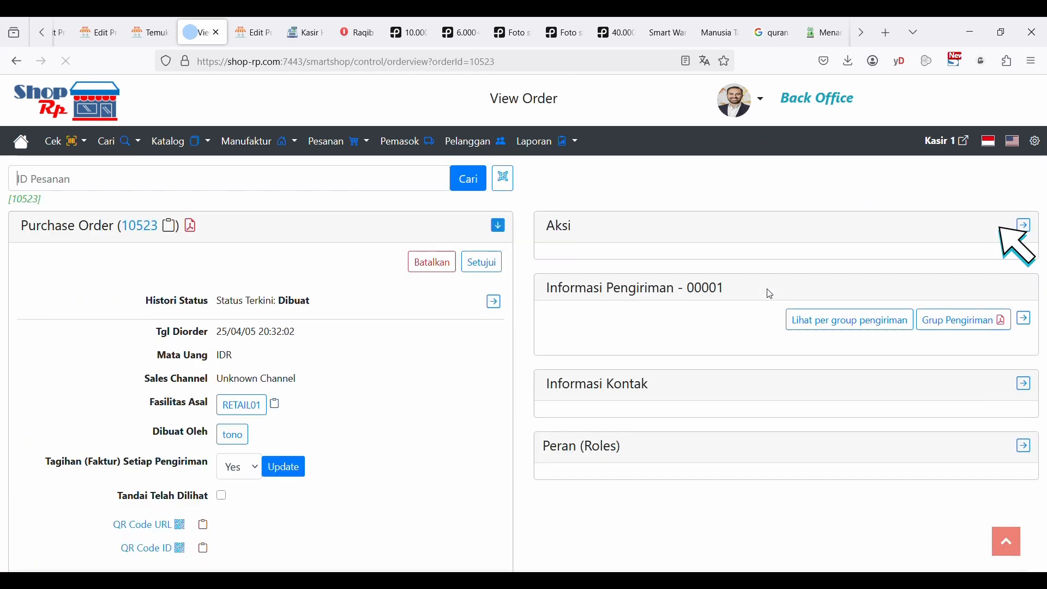
Step: Examine the new purchase order's status, item quantities and totals, expanding Informasi Kontak to check the supplier and delivery address
scroll(714, 336, "down", 10)
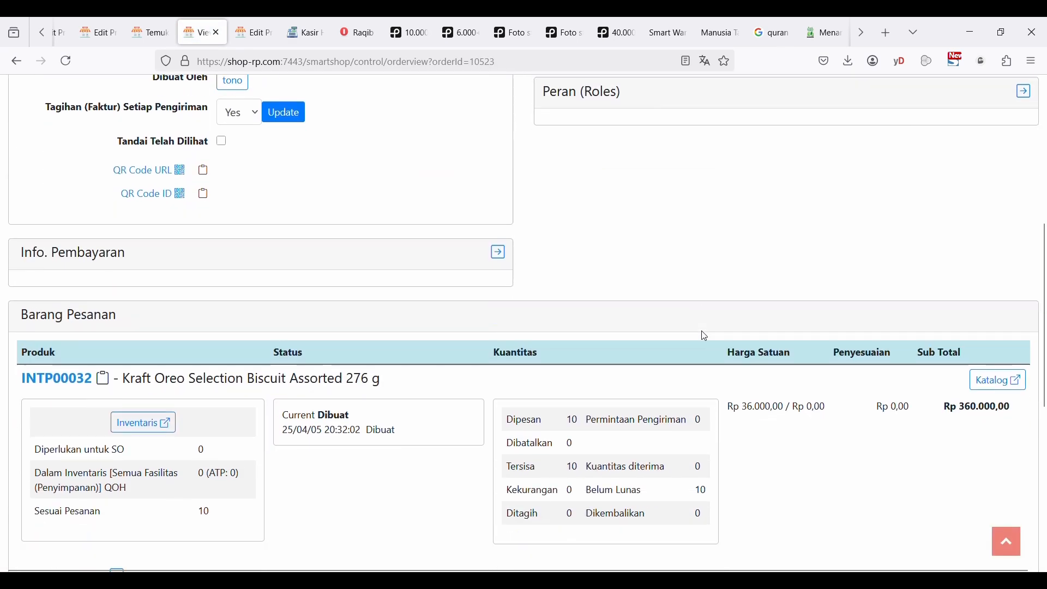
scroll(704, 336, "up", 3)
scroll(704, 336, "up", 3)
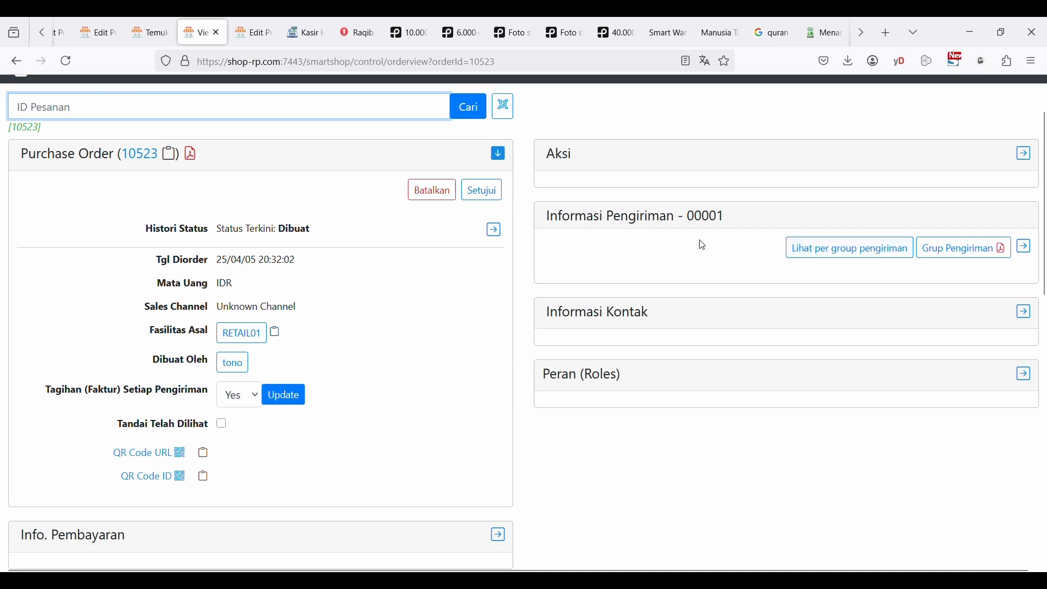
left_click(1025, 311)
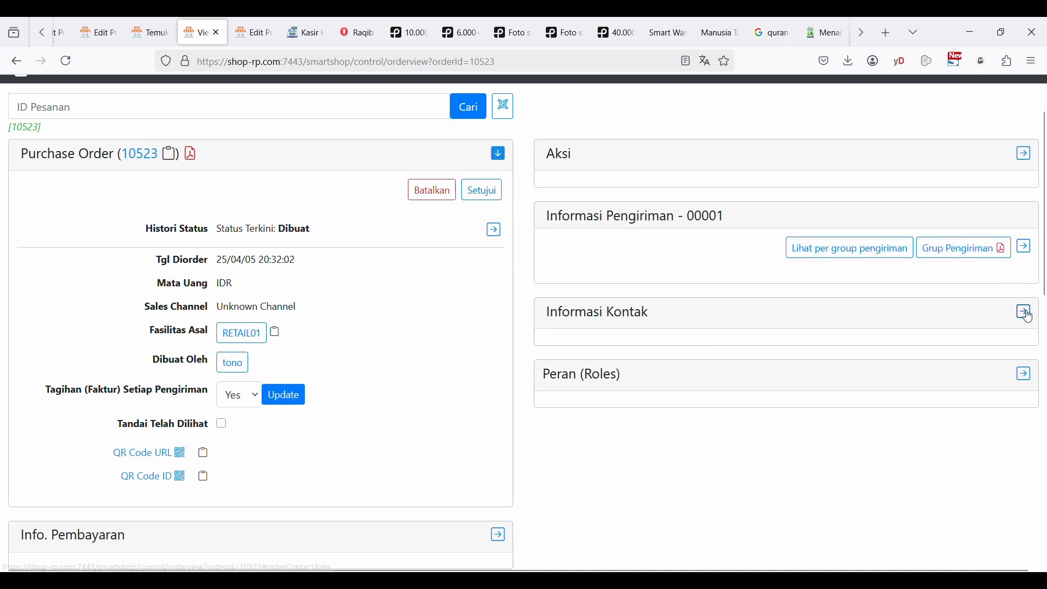
scroll(830, 486, "down", 7)
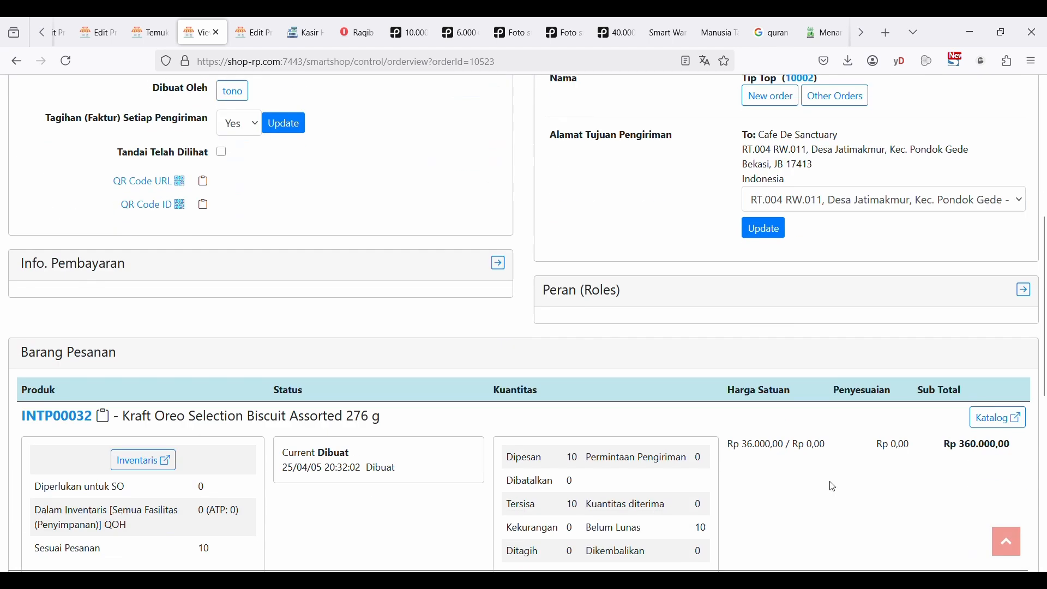
scroll(833, 487, "down", 2)
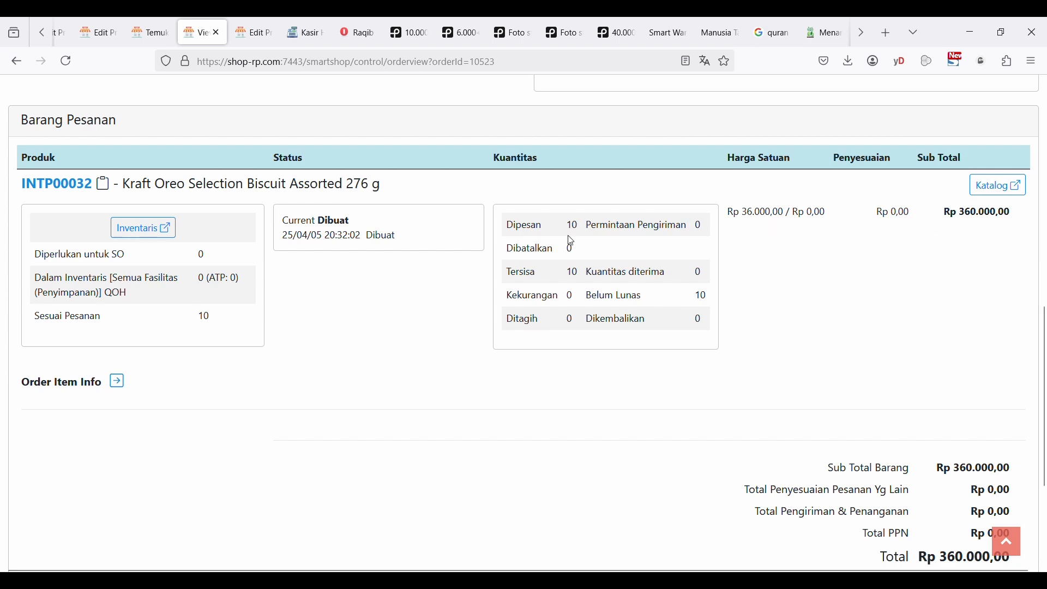
scroll(619, 290, "down", 3)
scroll(621, 290, "up", 8)
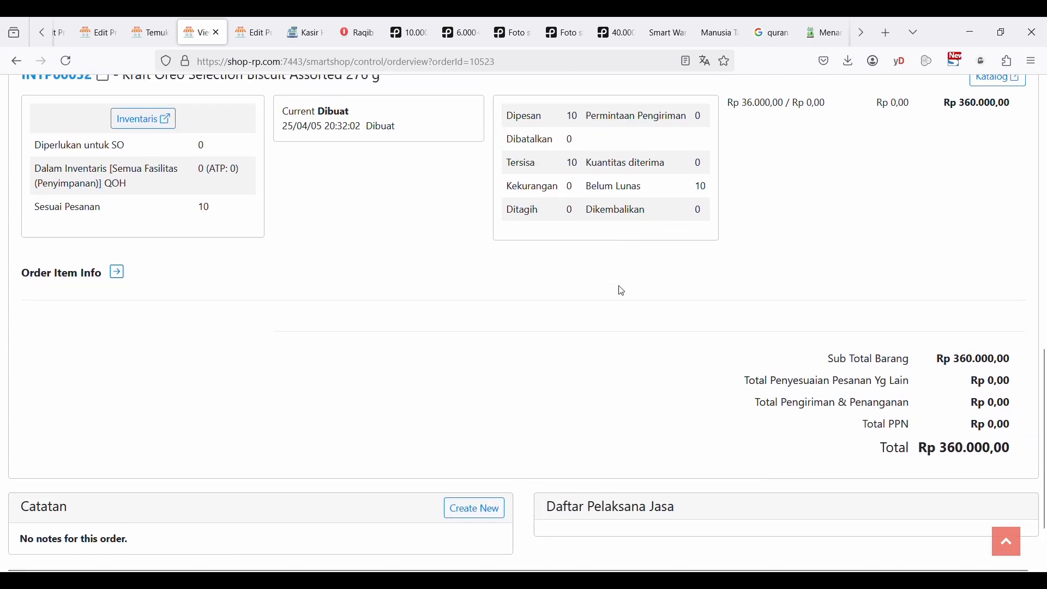
scroll(620, 289, "up", 5)
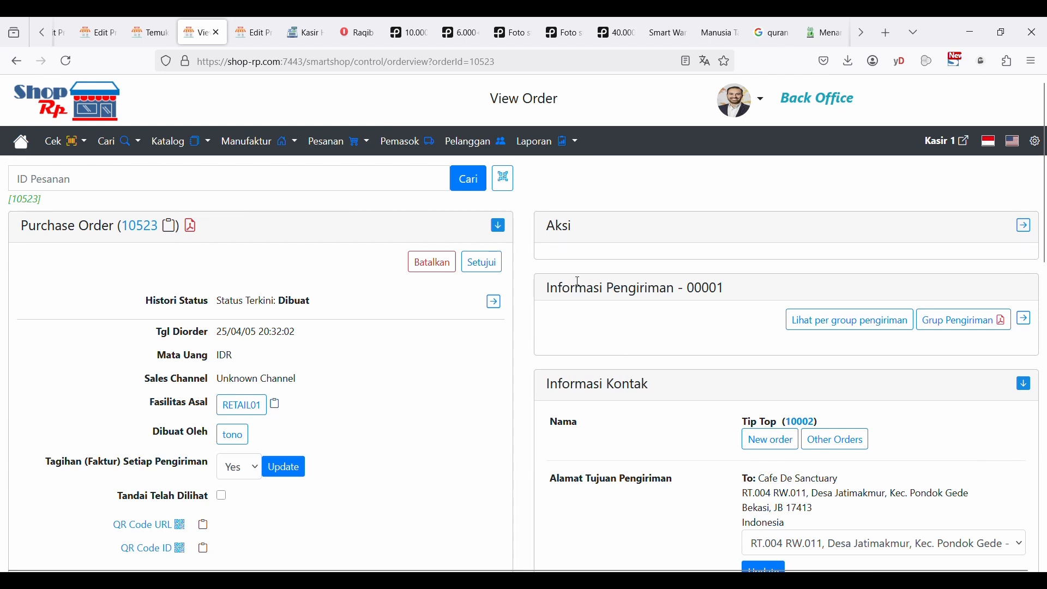
Step: Approve the purchase order and expand Order Item Info to check the Oreo item's linked requirement
left_click(481, 262)
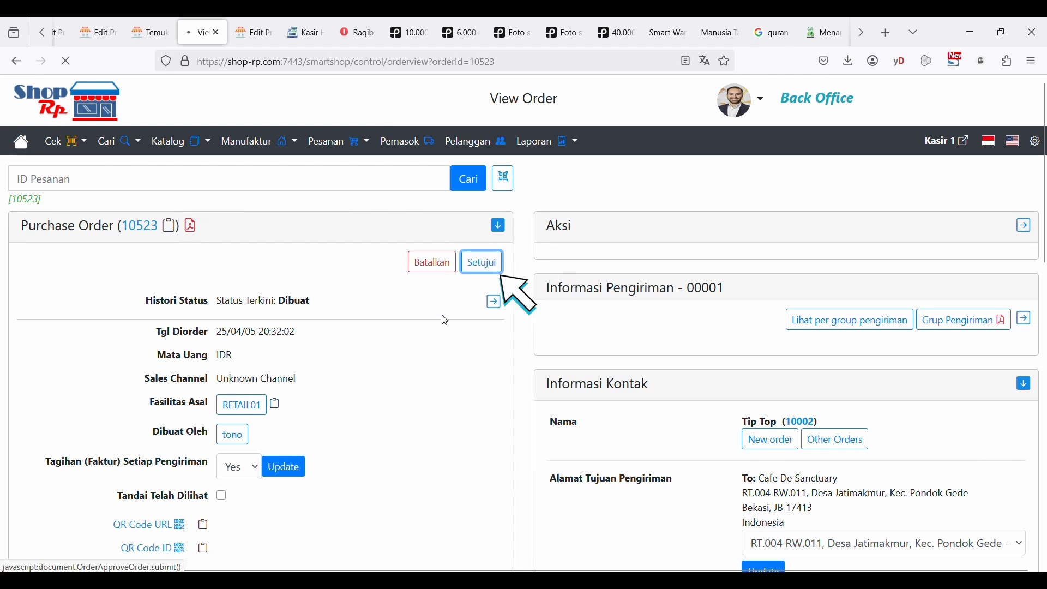
scroll(365, 312, "down", 10)
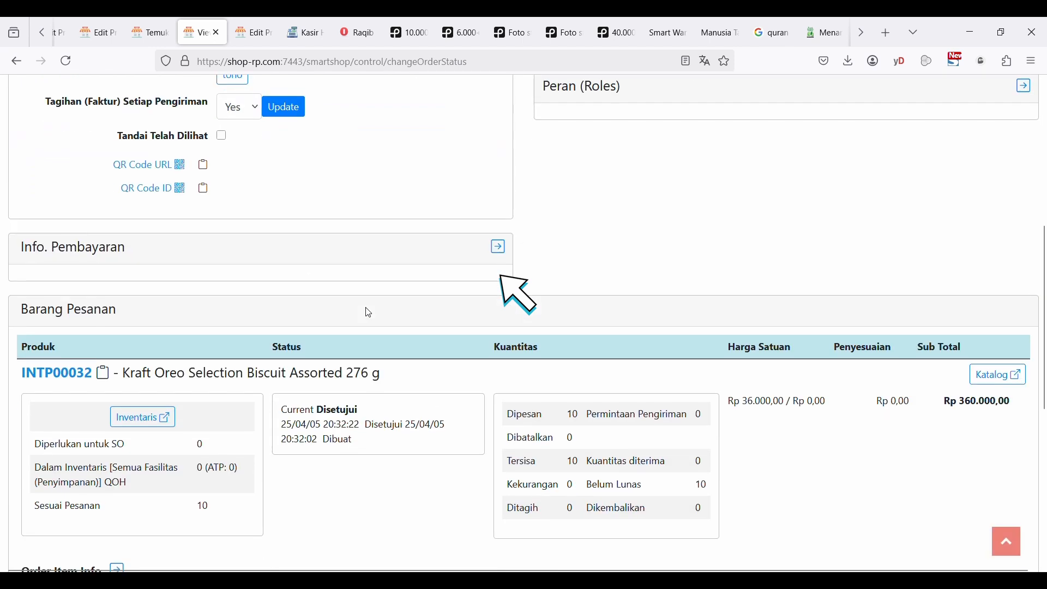
scroll(369, 313, "down", 2)
left_click(117, 282)
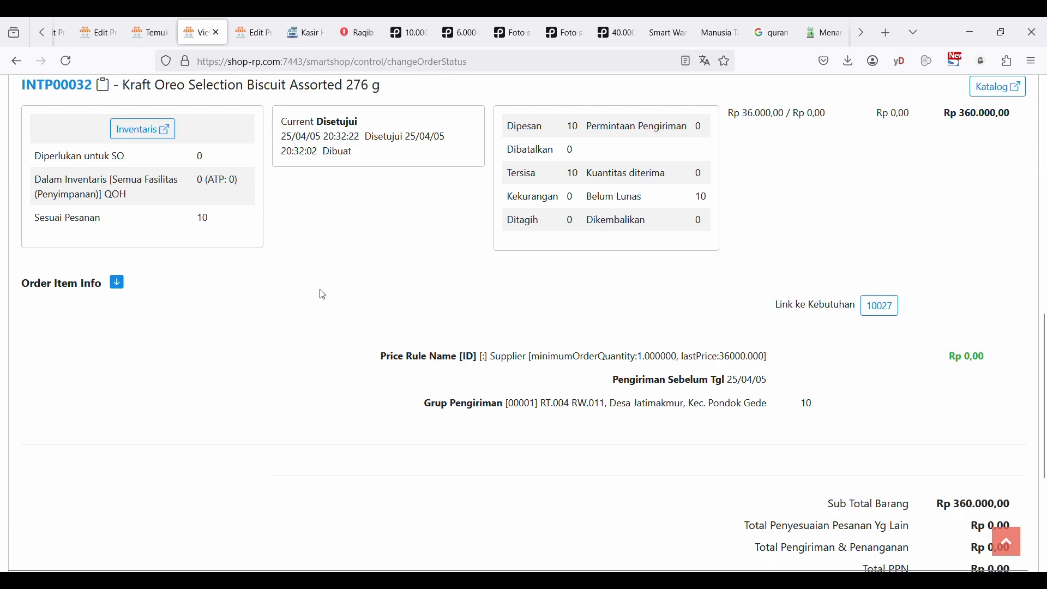
Step: Quick-receive the approved purchase order into Gudang 01 and choose its incoming purchase shipment for receipt
scroll(323, 295, "up", 12)
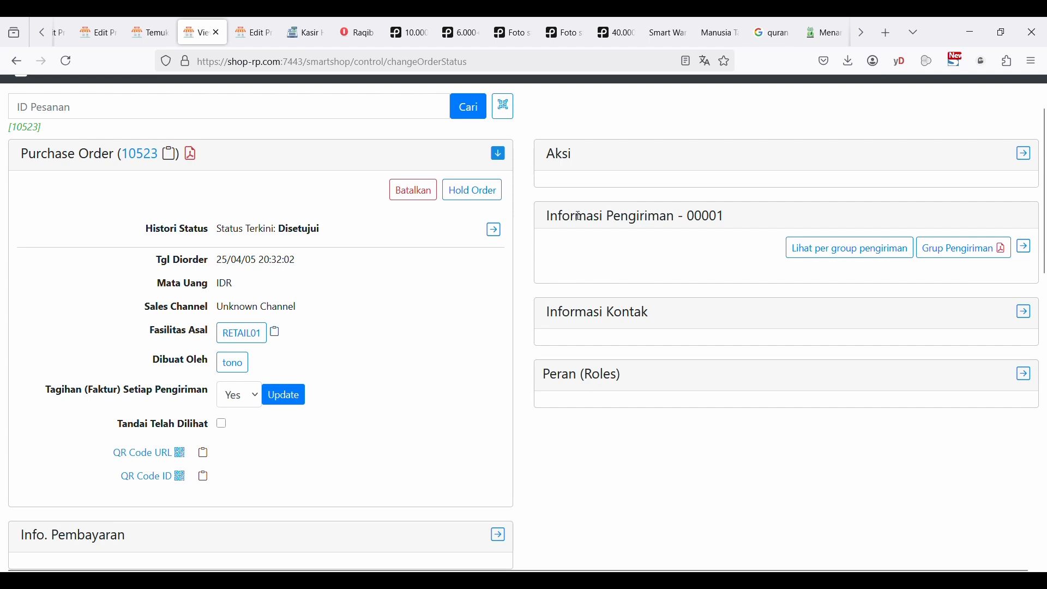
left_click(1026, 154)
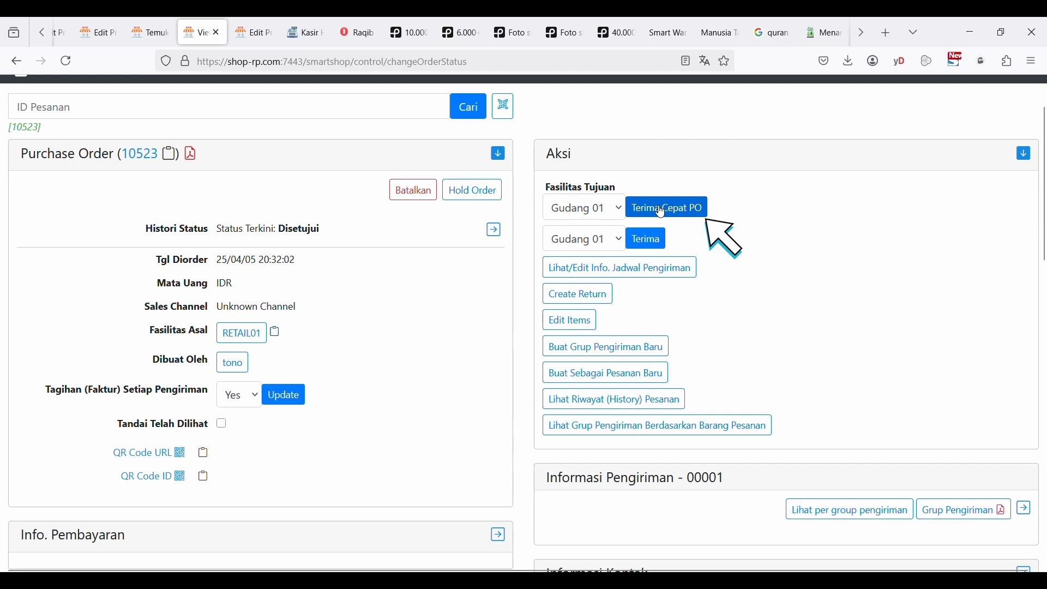
left_click(697, 212)
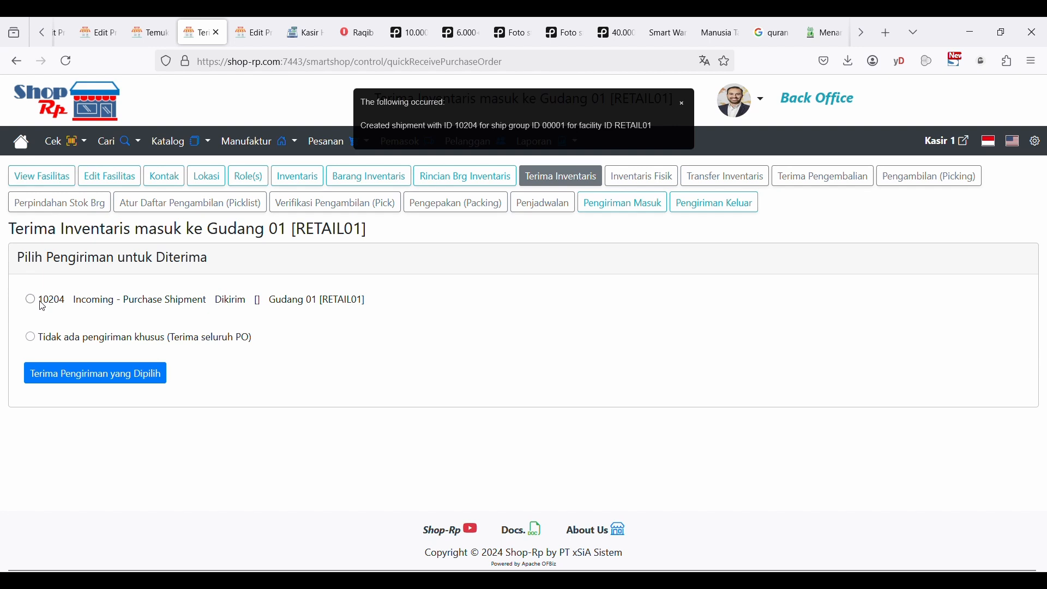
left_click_drag(39, 301, 381, 310)
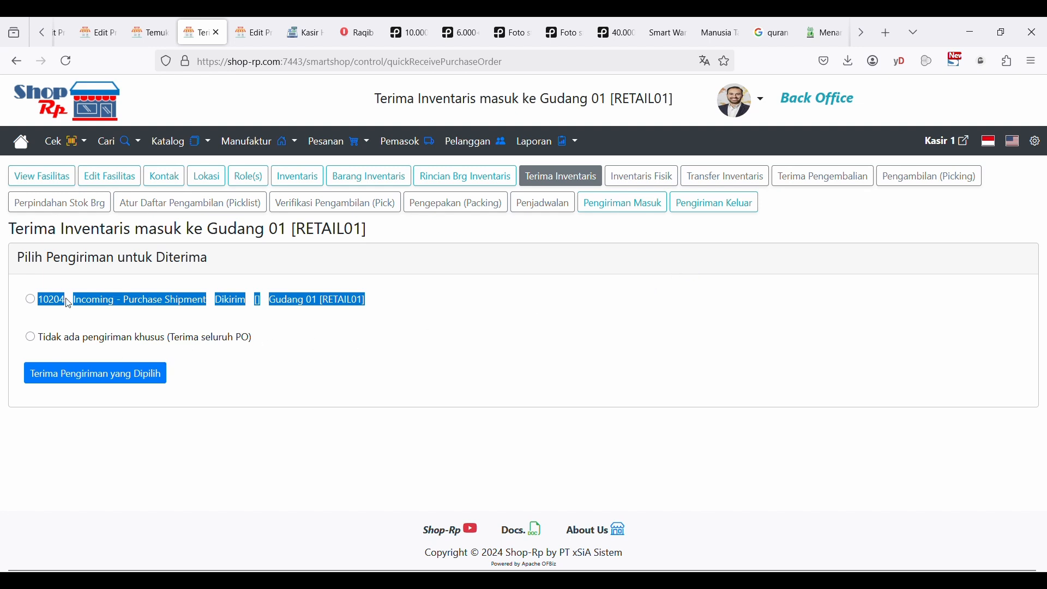
left_click(31, 300)
left_click(145, 376)
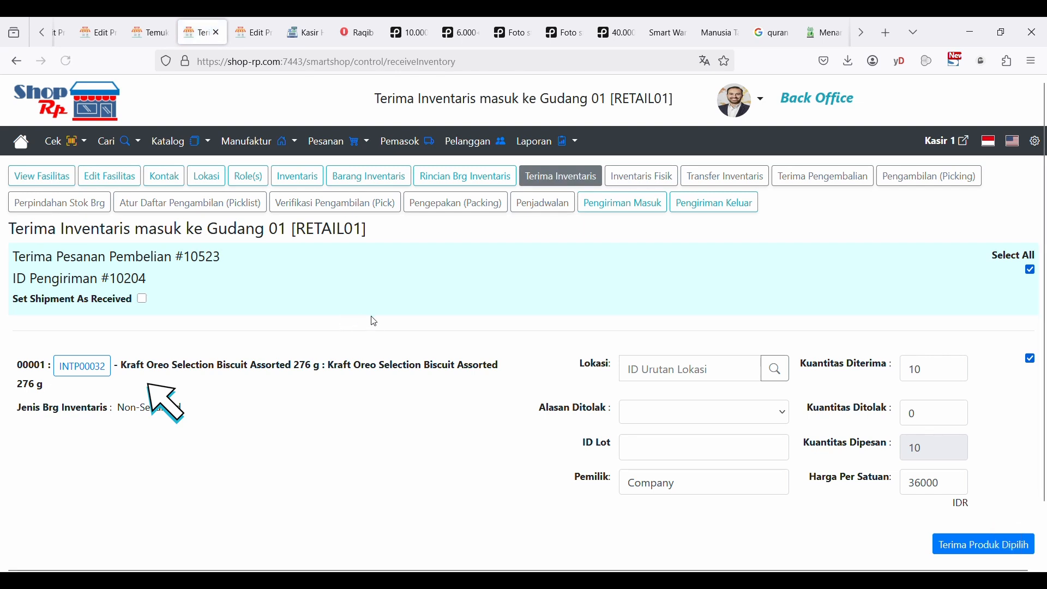
Step: Examine the receiving form for the Oreo item, checking the product name, received quantity, available rejection reasons and unit price
scroll(371, 321, "down", 2)
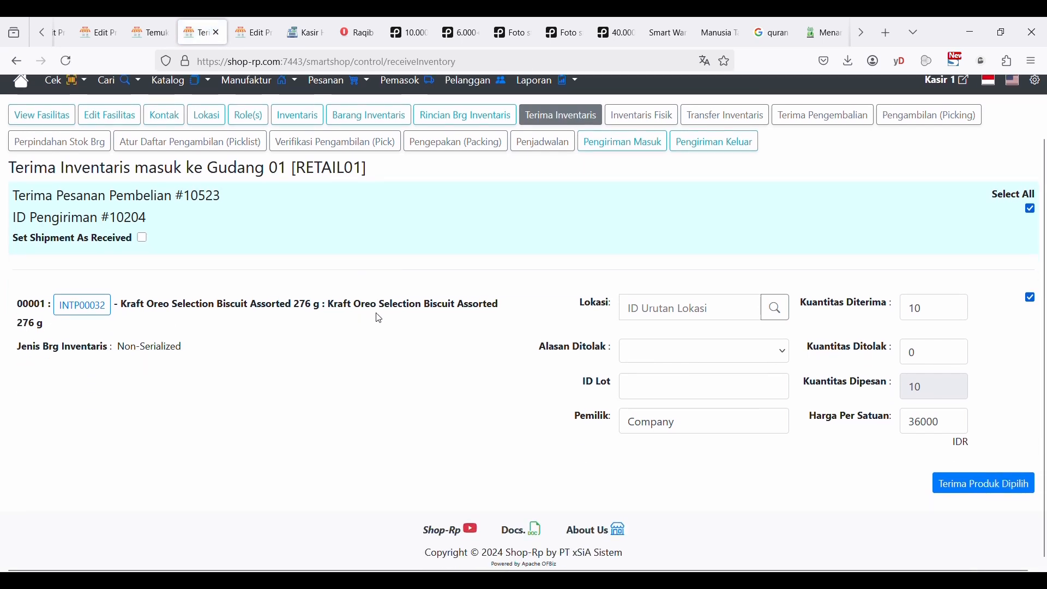
scroll(376, 315, "up", 2)
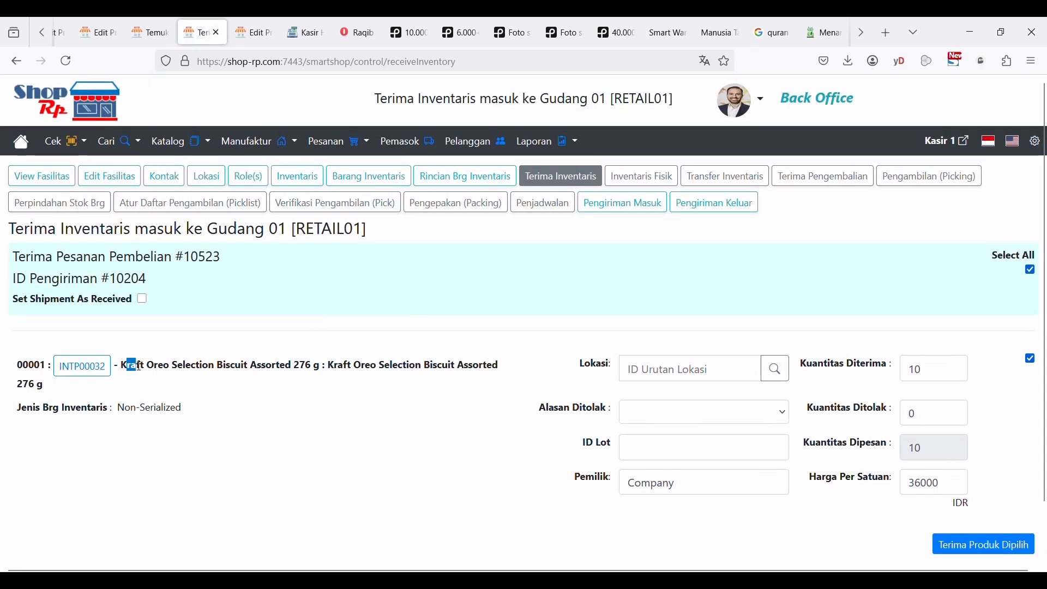
left_click_drag(139, 367, 458, 366)
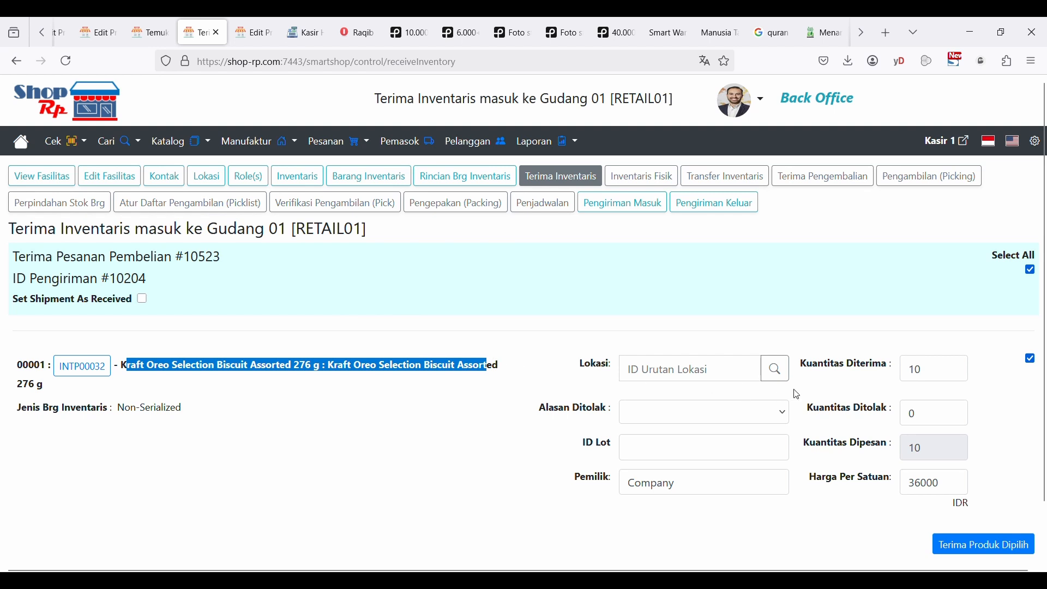
double_click(918, 369)
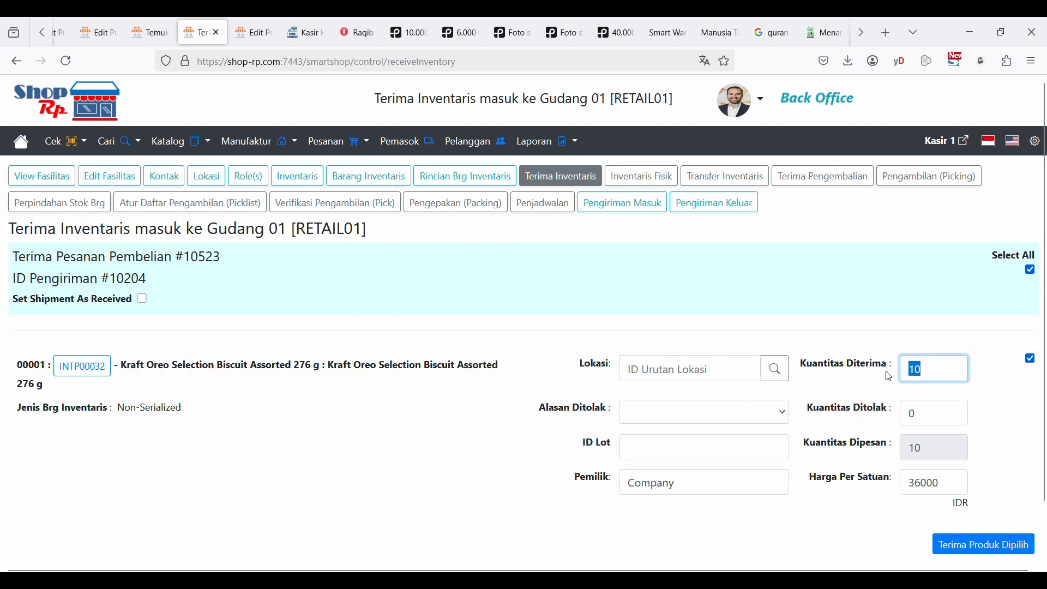
left_click(764, 421)
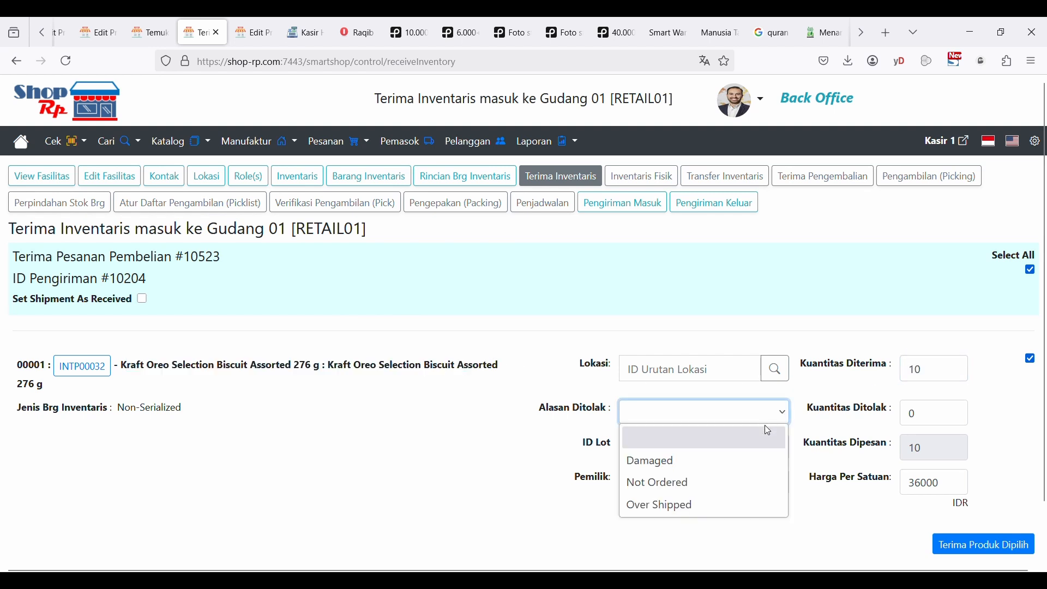
left_click(730, 420)
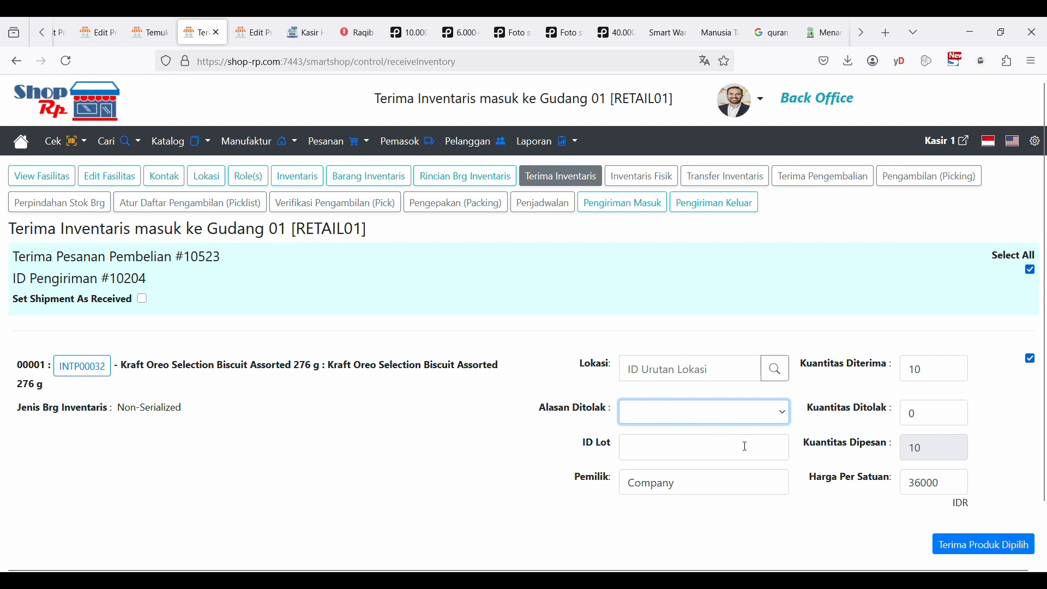
left_click_drag(946, 485, 890, 493)
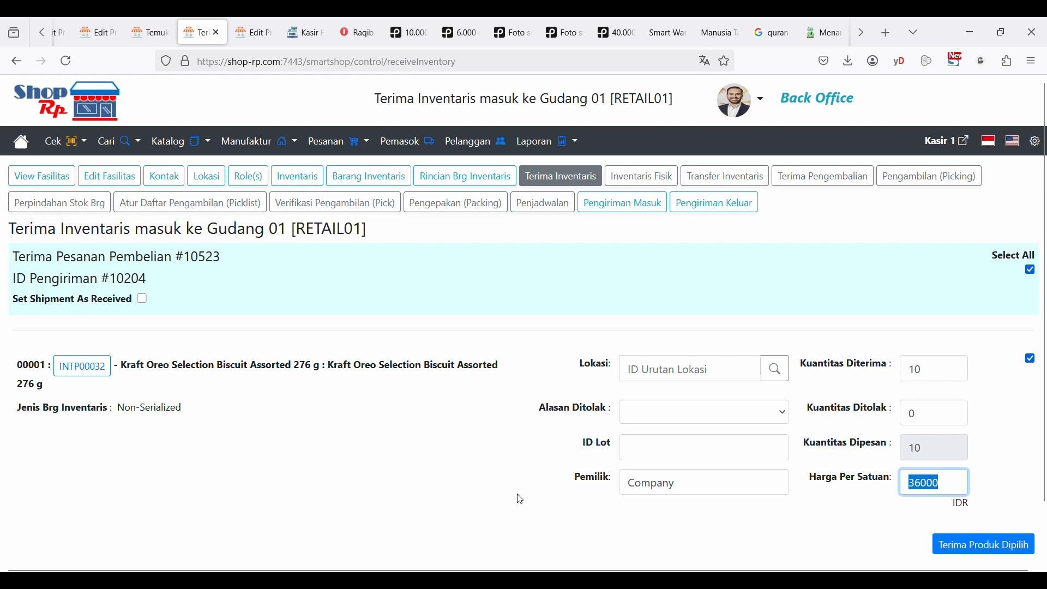
left_click(709, 514)
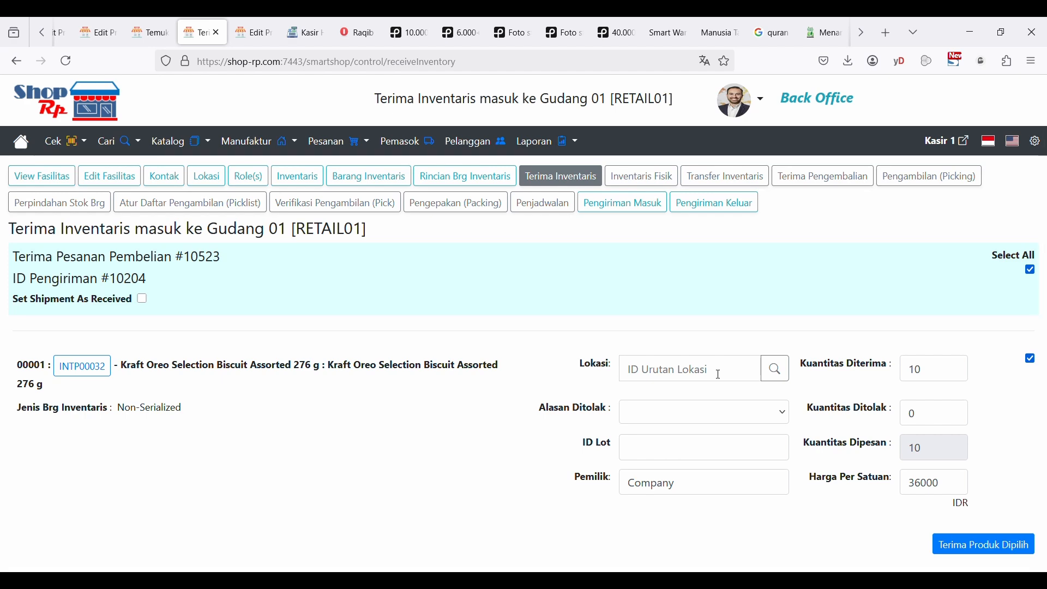
Step: Look up and set the Oreo item's storage location to 0-A-2-A-0, and receive the selected product into inventory
left_click(775, 370)
left_click(458, 408)
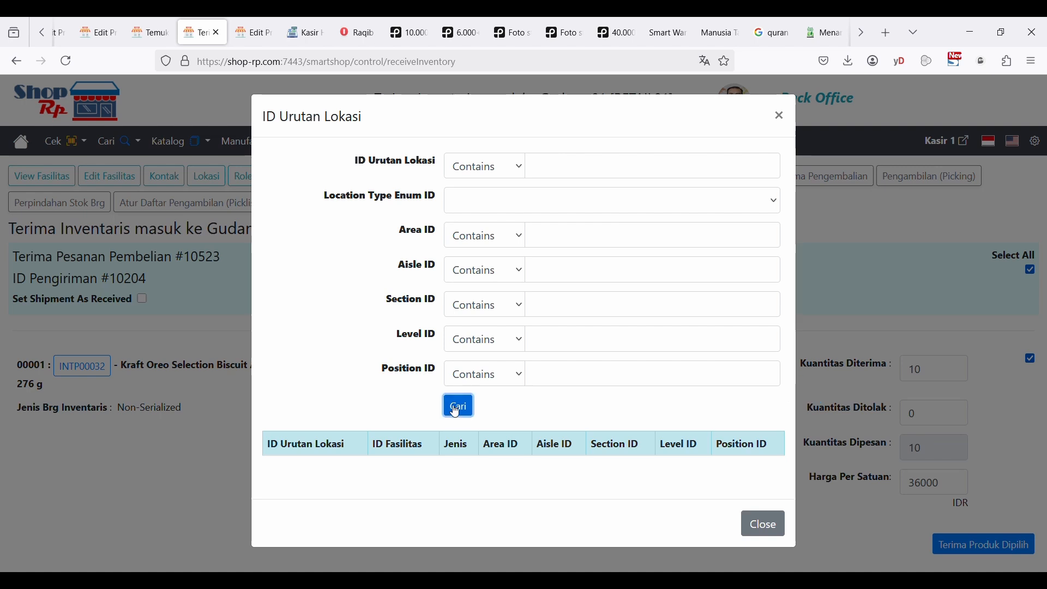
scroll(455, 412, "down", 6)
scroll(446, 247, "up", 3)
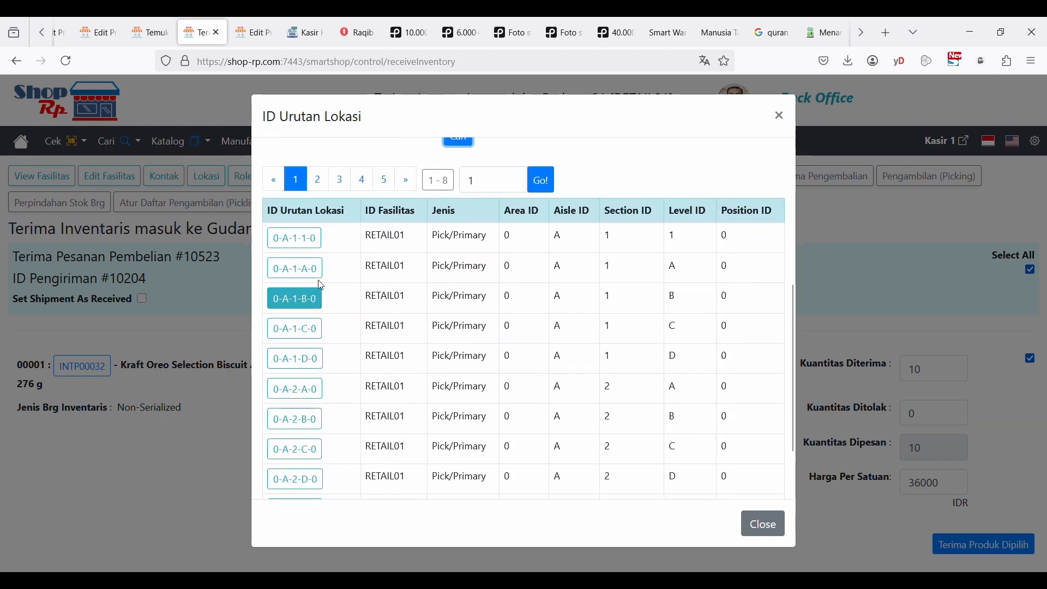
left_click(304, 390)
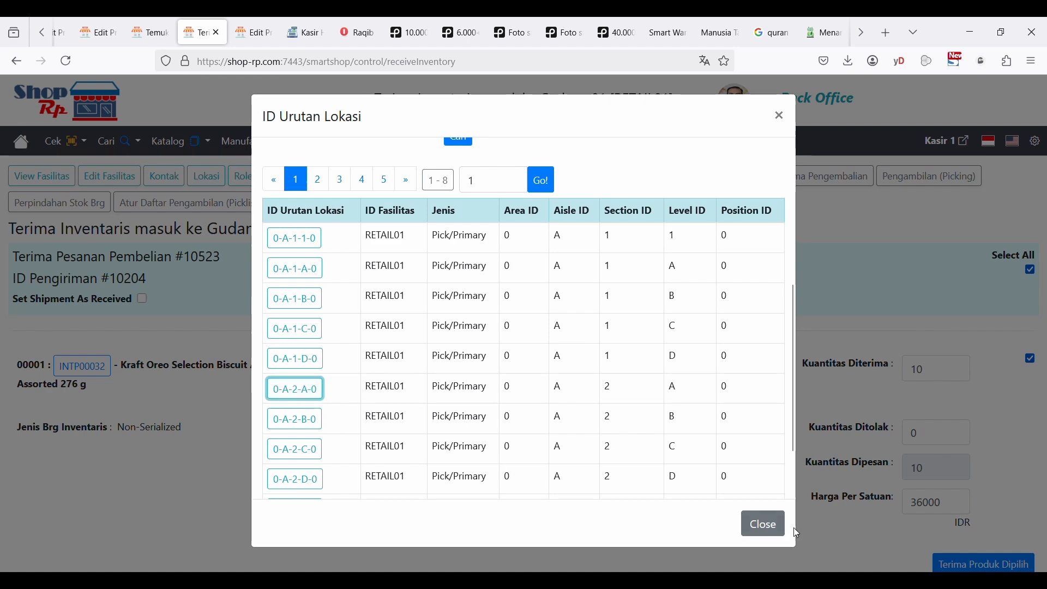
left_click(762, 523)
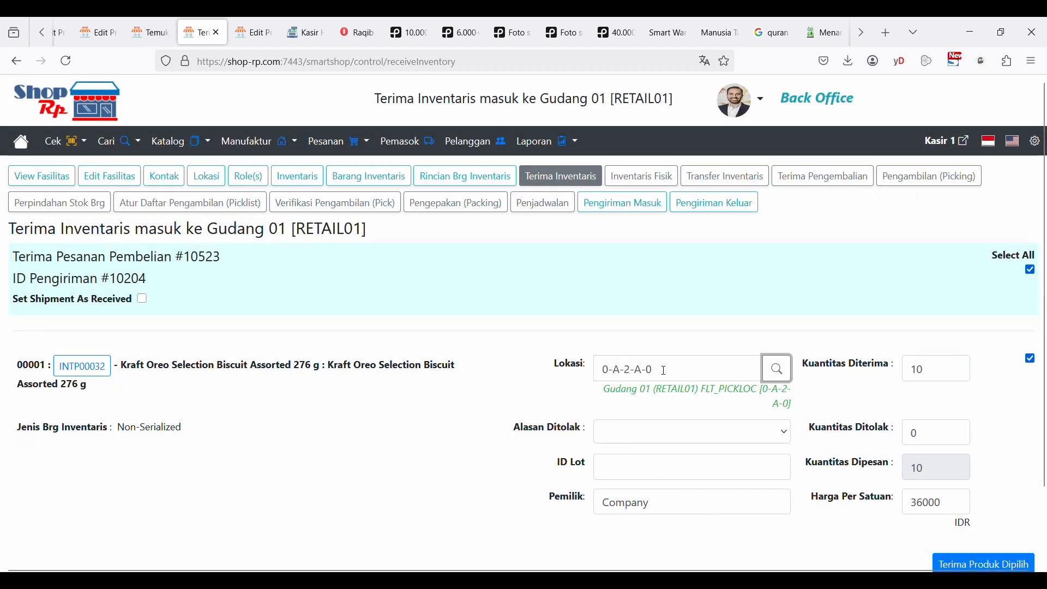
scroll(672, 368, "down", 2)
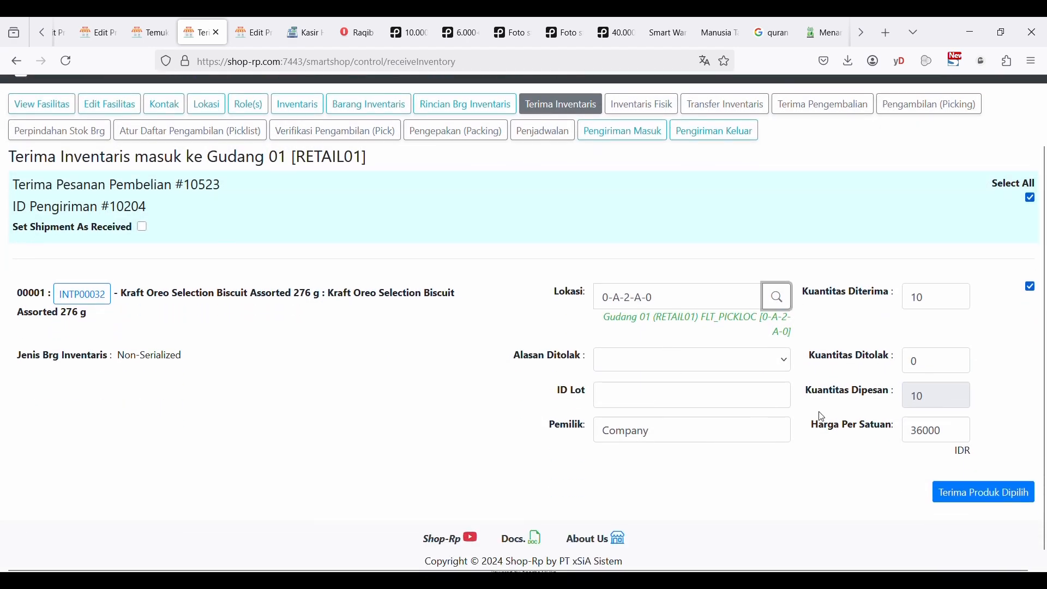
left_click(971, 497)
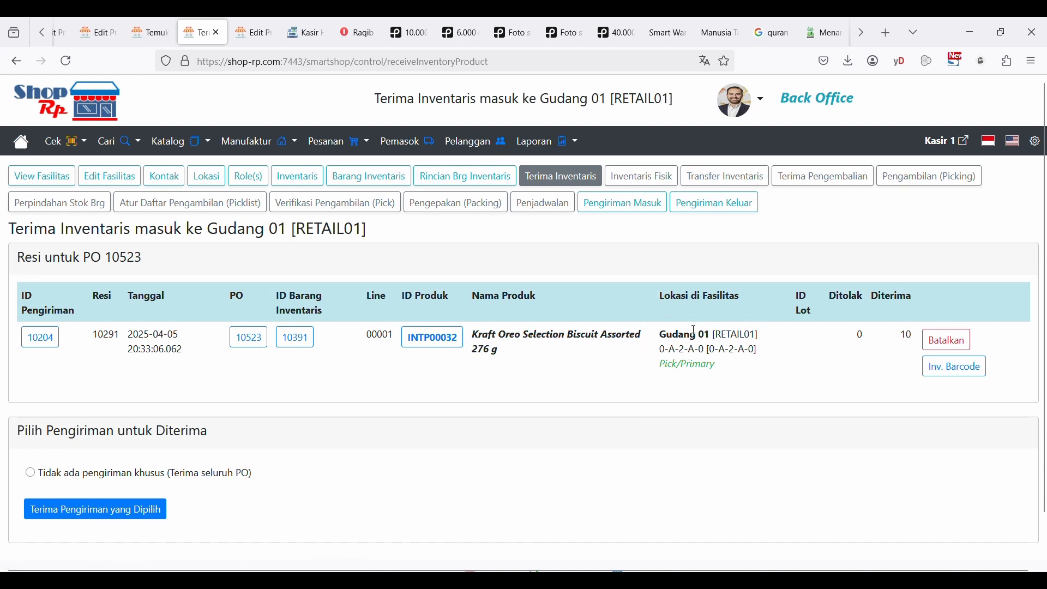
Step: Open the received Oreo product's inventory summary and check its ATP and QOH quantities, outstanding purchase orders and inventory items
left_click(428, 344)
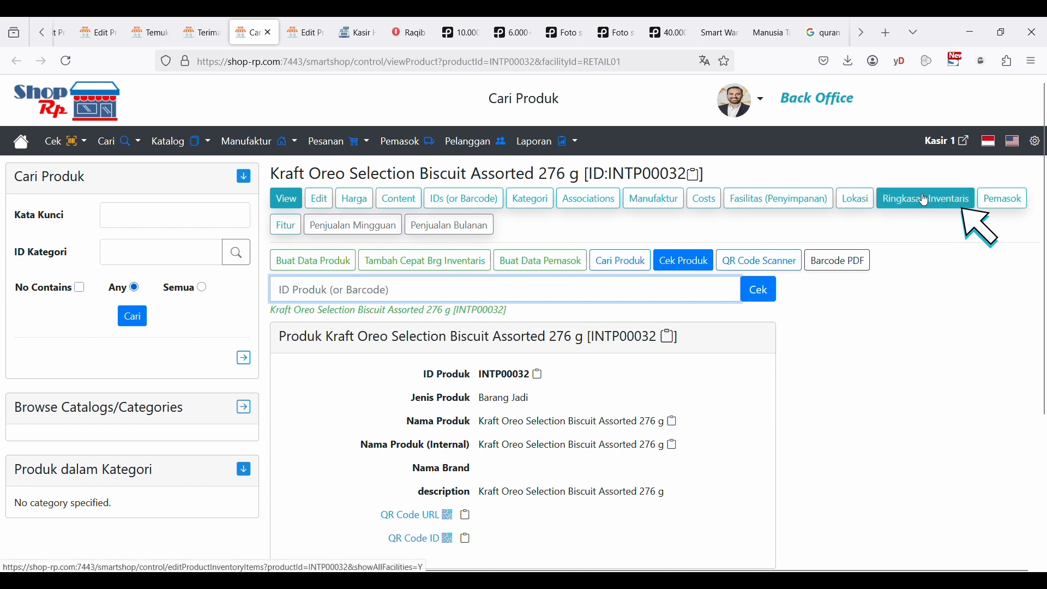
left_click(921, 201)
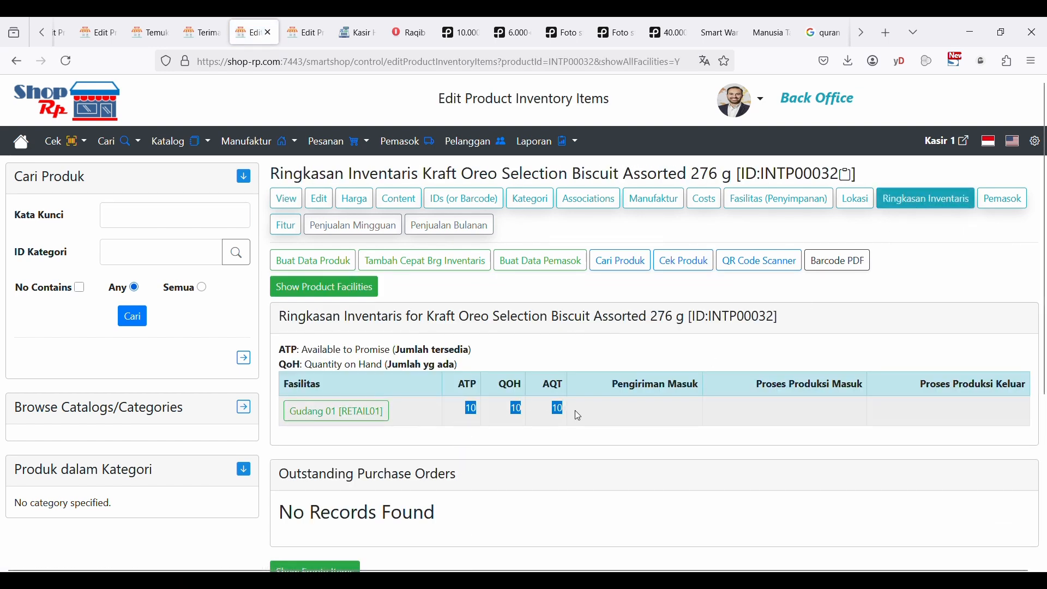
scroll(649, 441, "down", 5)
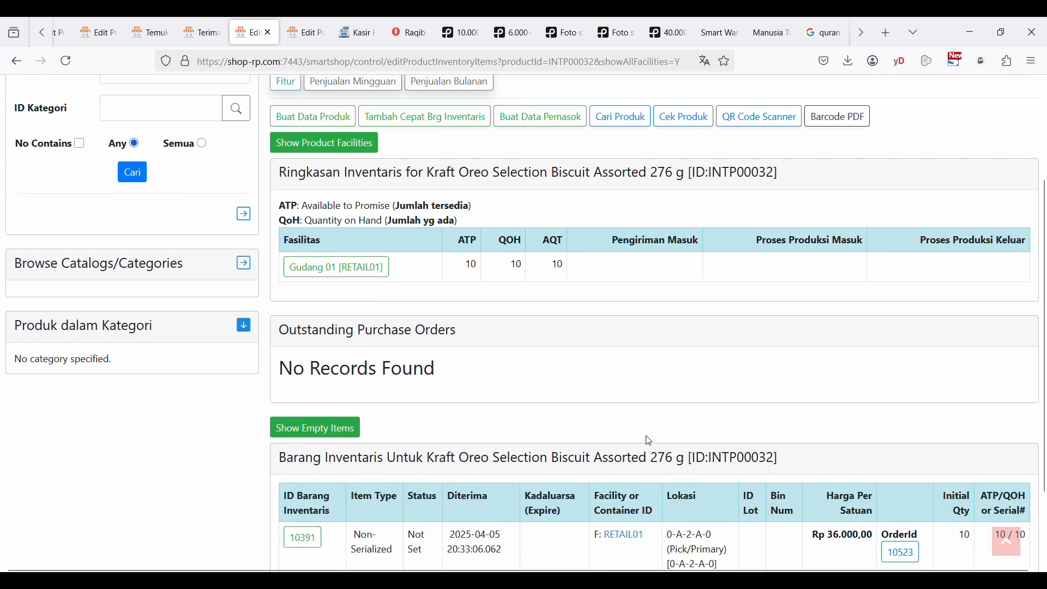
scroll(648, 441, "up", 4)
scroll(655, 437, "up", 1)
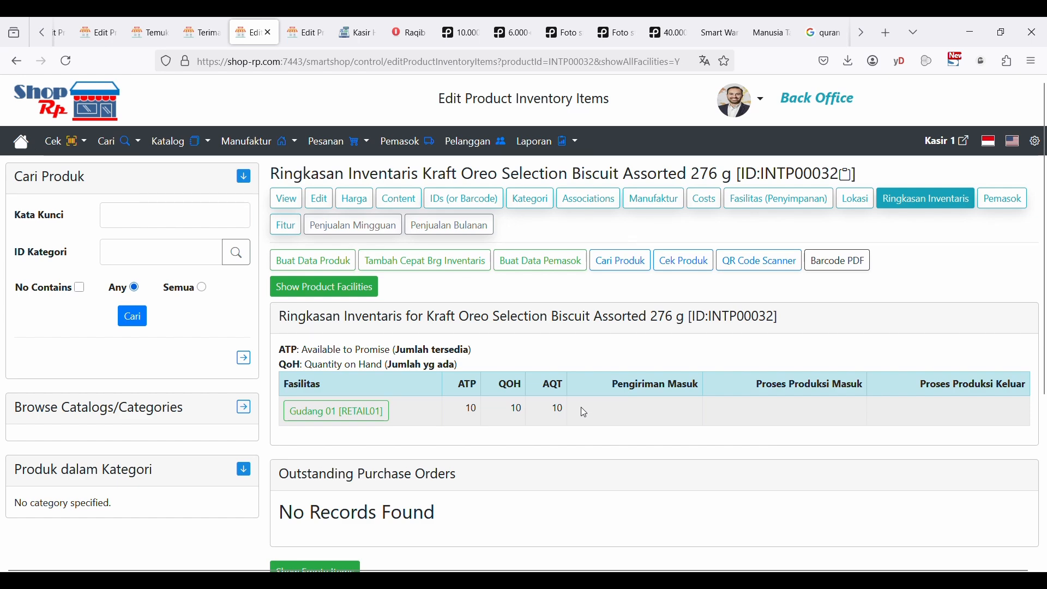
Step: Switch to the Kasir point of sale, add Kraft Oreo Selection Biscuit Assorted 276 g to the cart, and check its inventory
left_click(368, 23)
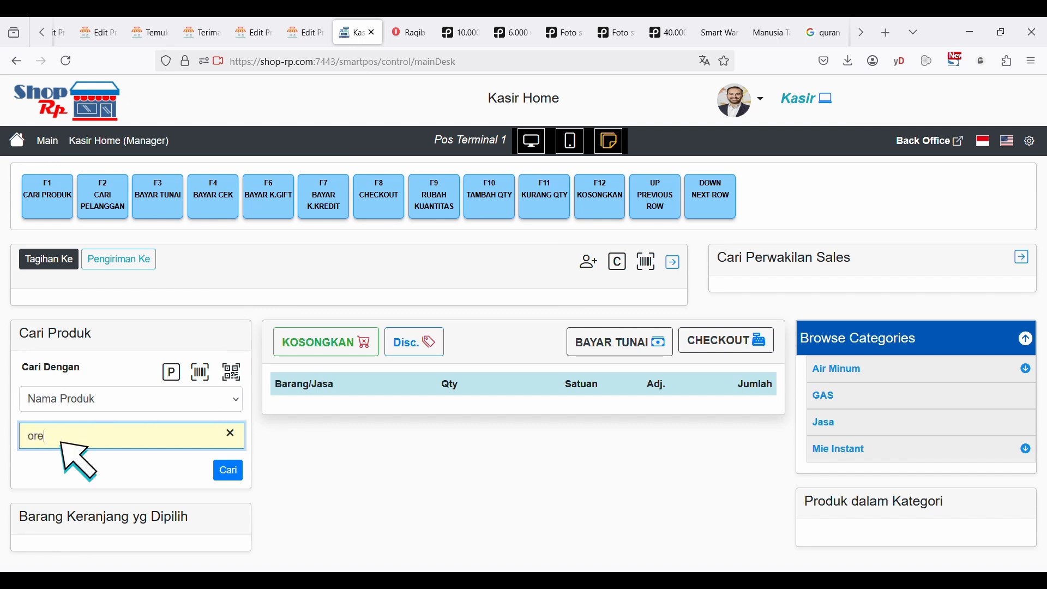
type("o")
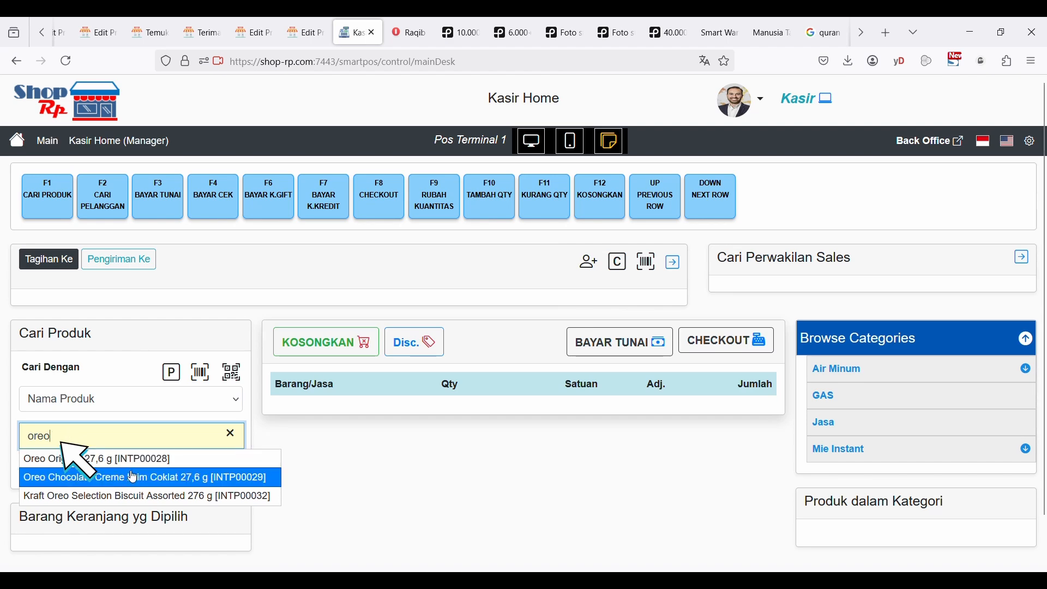
left_click(205, 497)
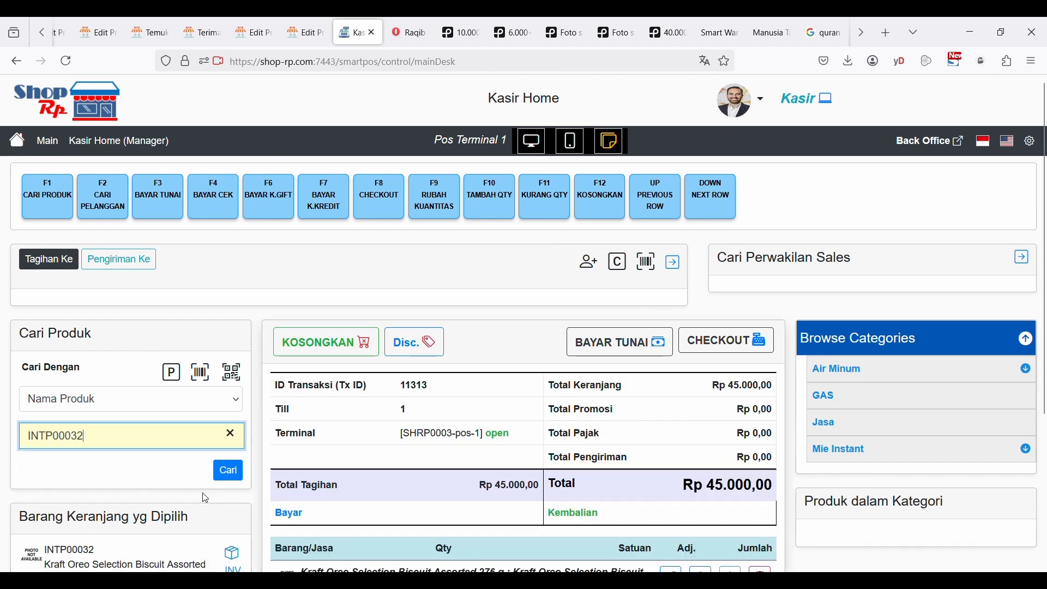
scroll(327, 521, "down", 4)
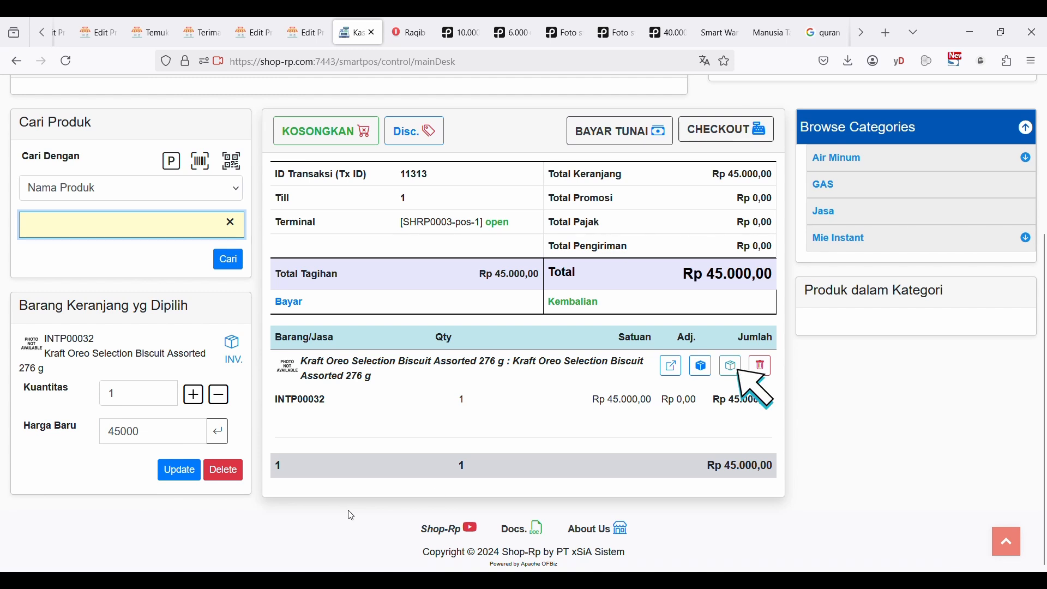
left_click(730, 366)
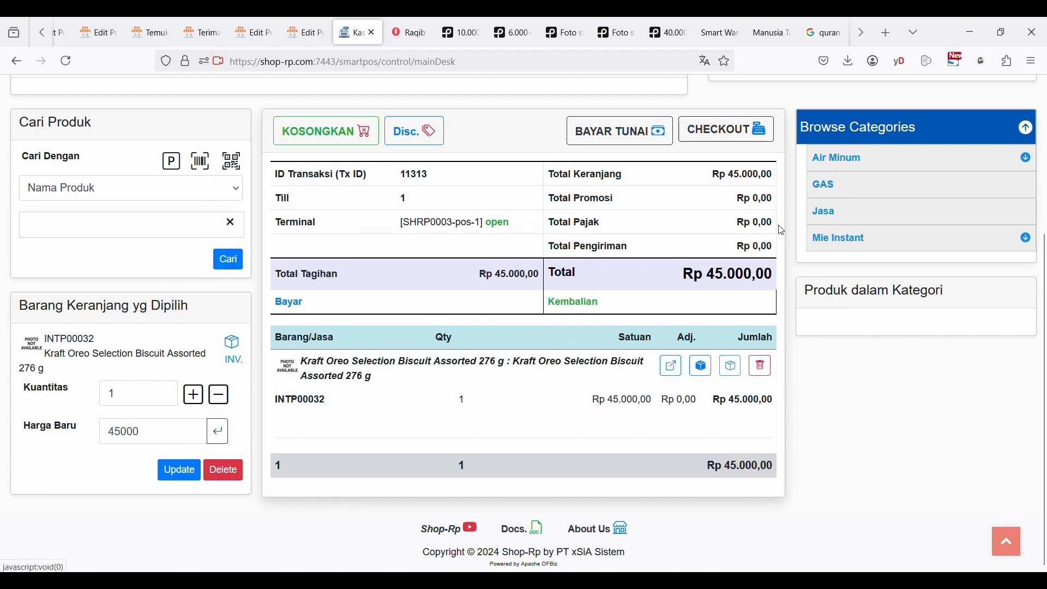
left_click(784, 229)
Step: Set the Oreo item's cart quantity to 7 and check its inventory summary against the sale
double_click(127, 399)
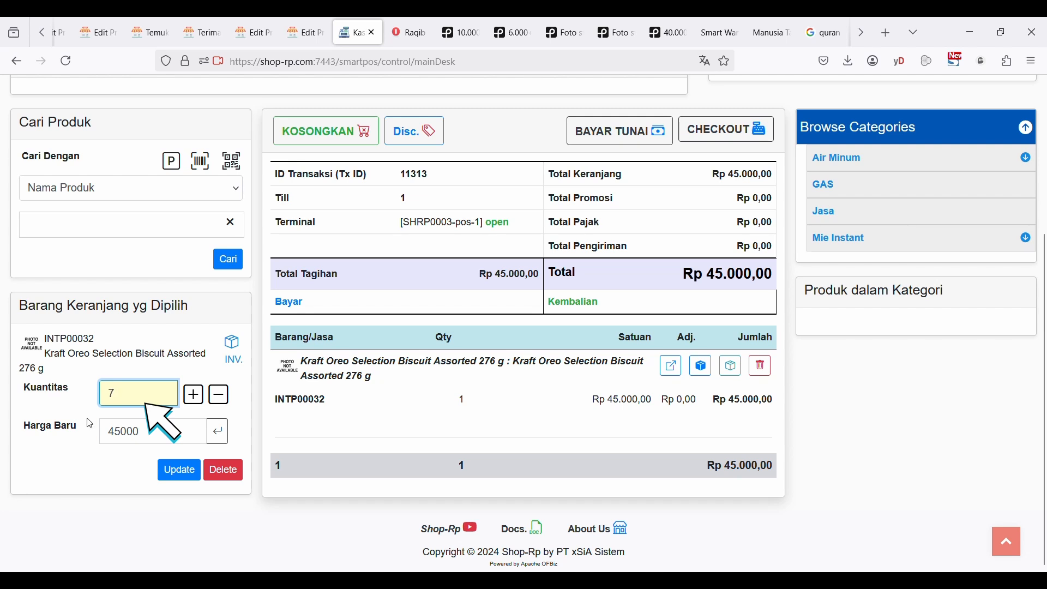
type("7")
key("Return")
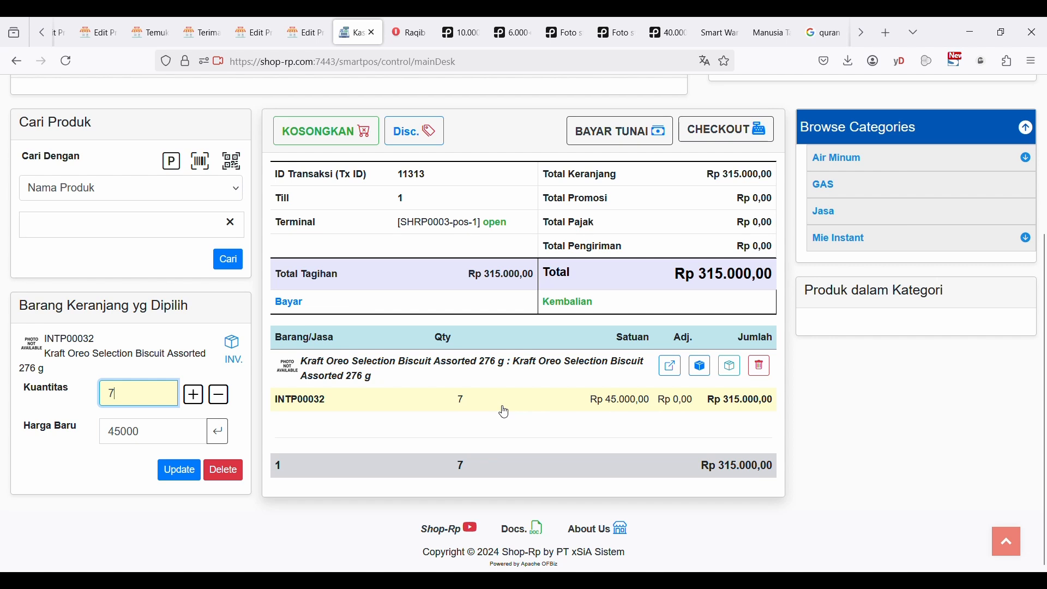
left_click(730, 370)
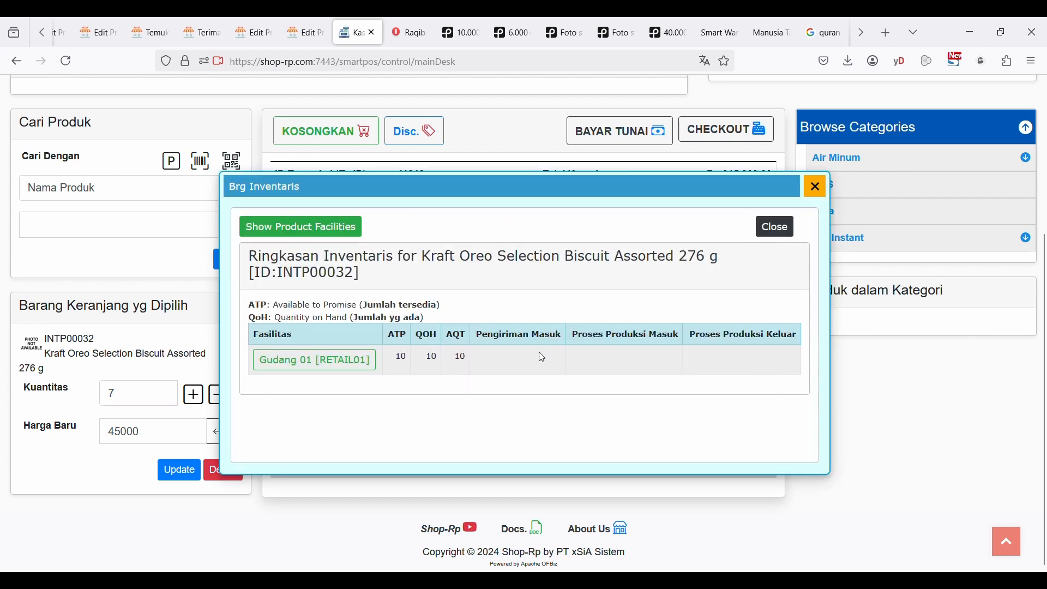
left_click(765, 227)
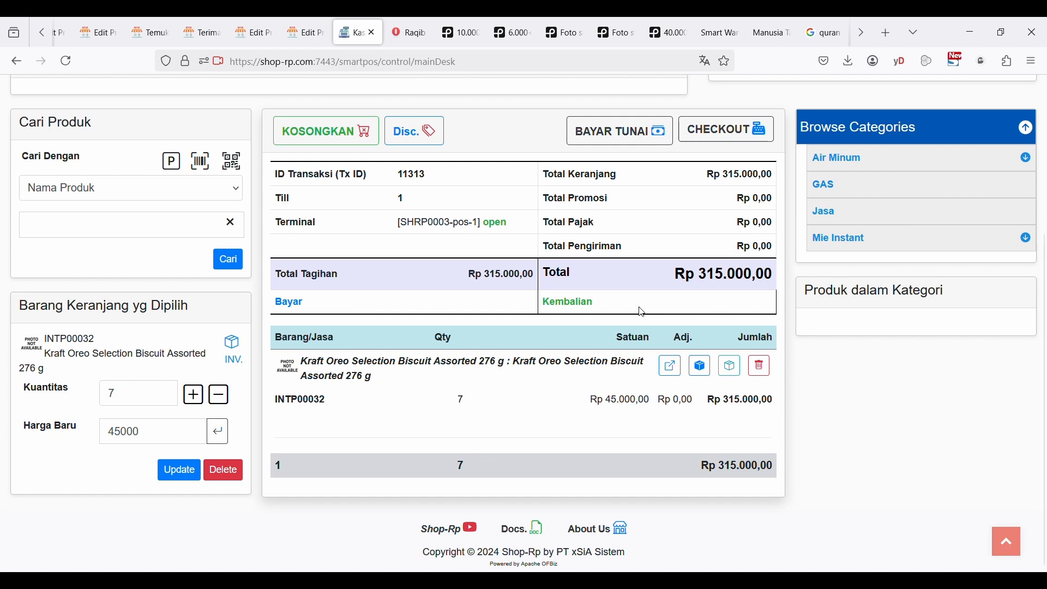
Step: Pay the full cart total in cash and check out the sale
scroll(642, 312, "up", 2)
left_click(602, 213)
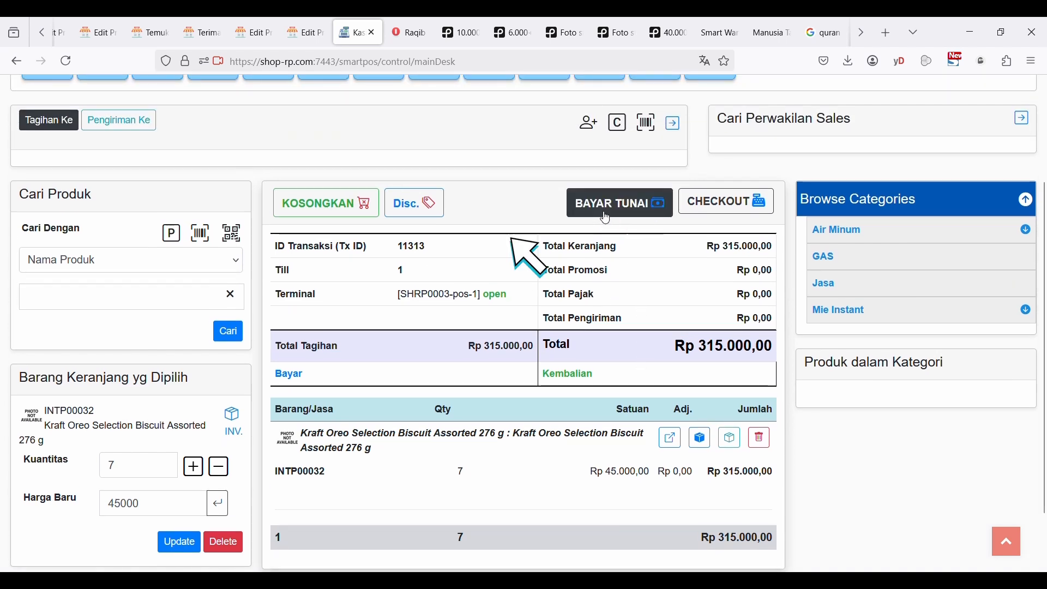
left_click(475, 229)
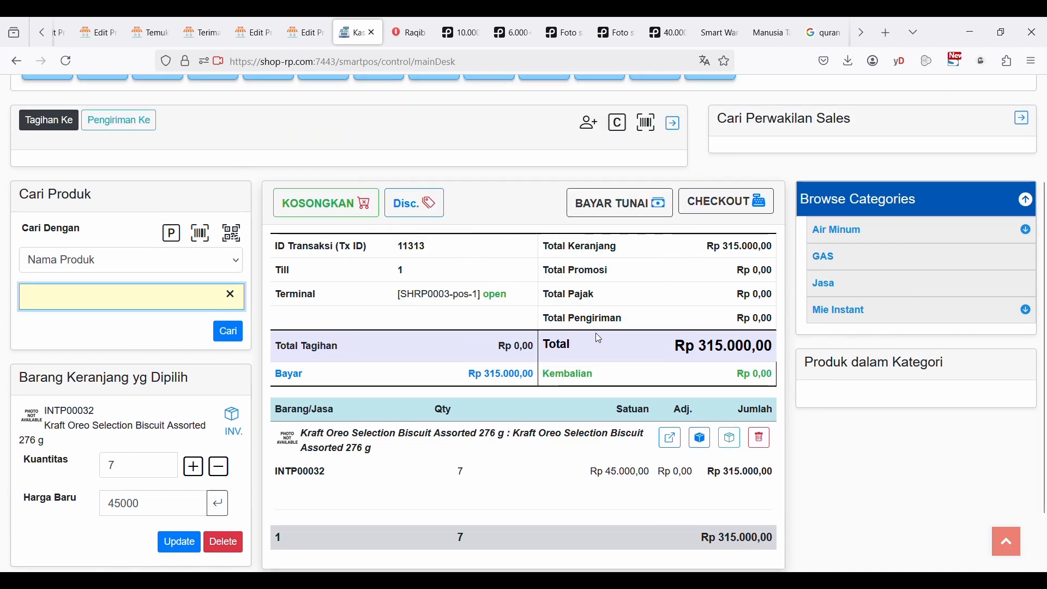
left_click(742, 207)
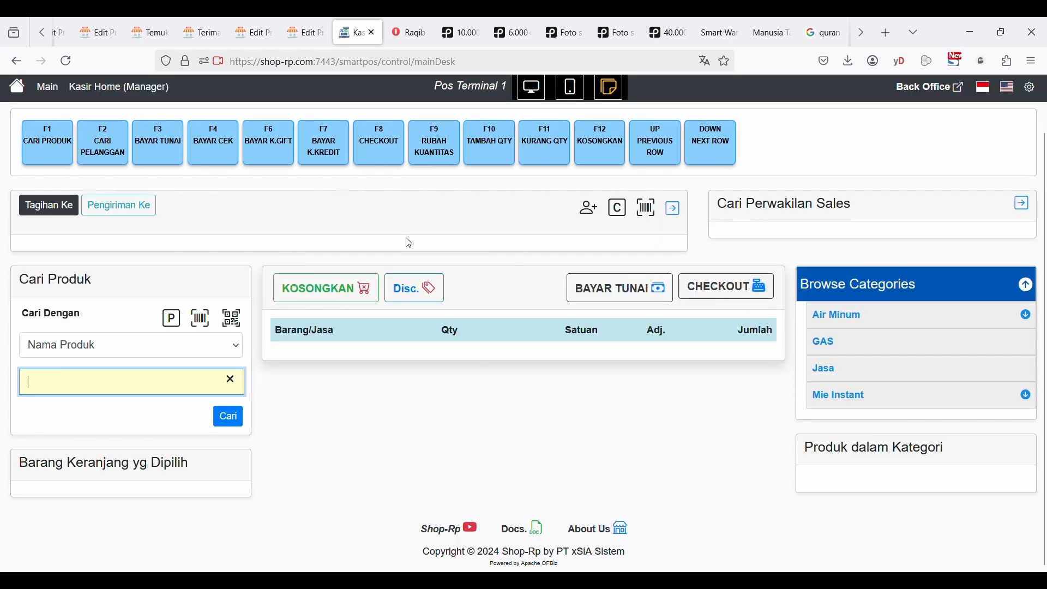
Step: Switch back to the Oreo product's inventory page and reload the summary to check Gudang 01 stock after the sale
left_click(303, 32)
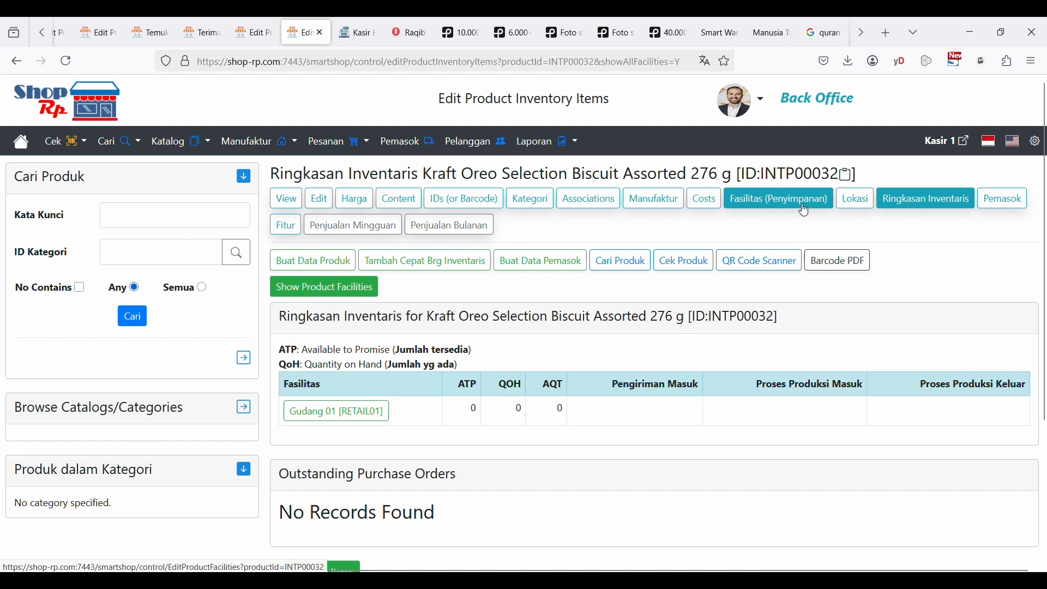
left_click(911, 200)
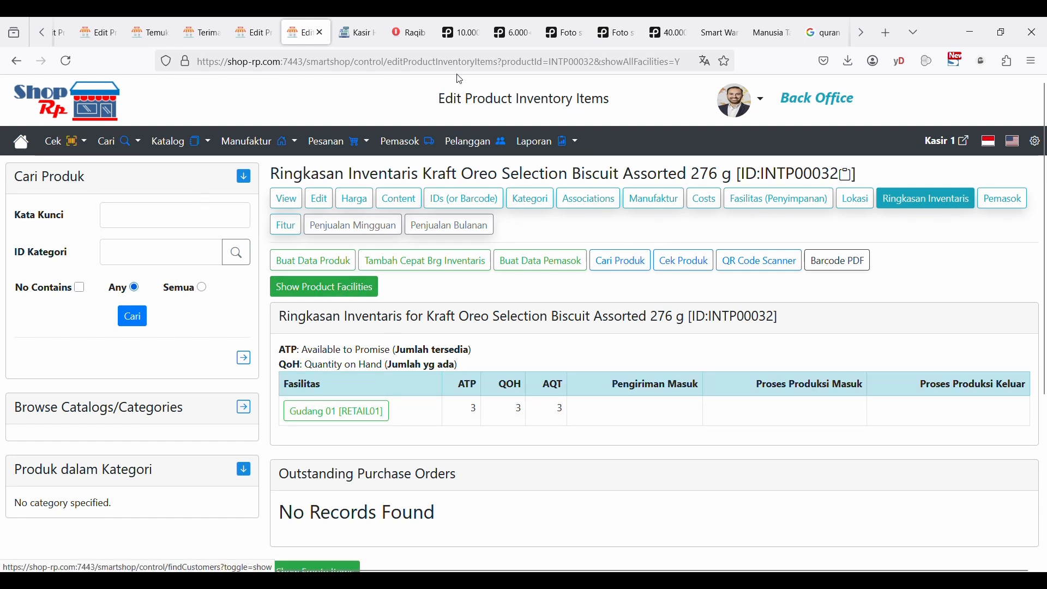
Step: Search all requirements without filters and review the list for Kraft Oreo Selection Biscuit Assorted 276 g before running MRP again
left_click(254, 33)
left_click(202, 33)
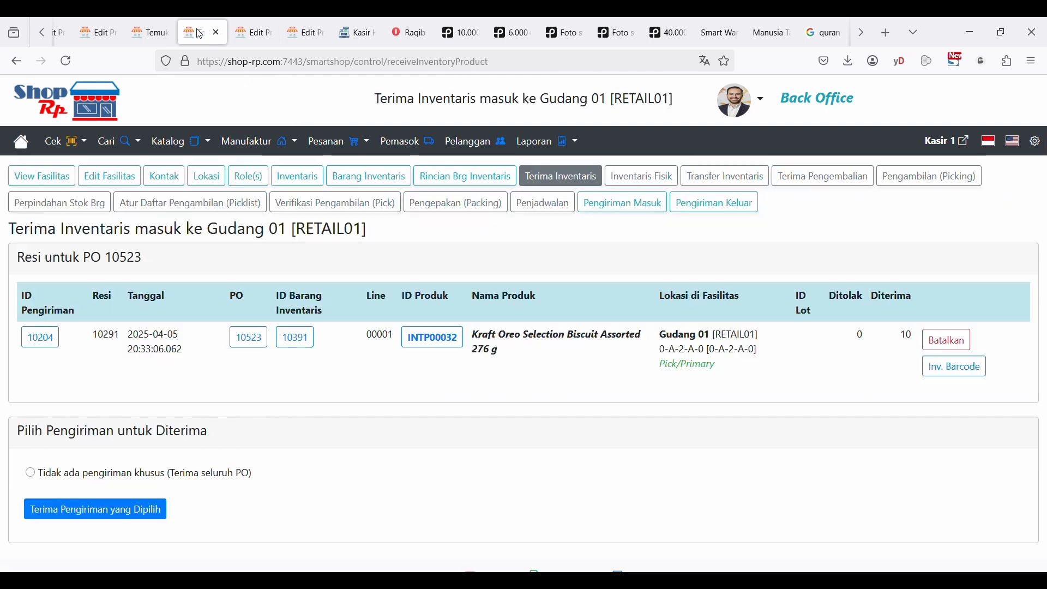
left_click(164, 24)
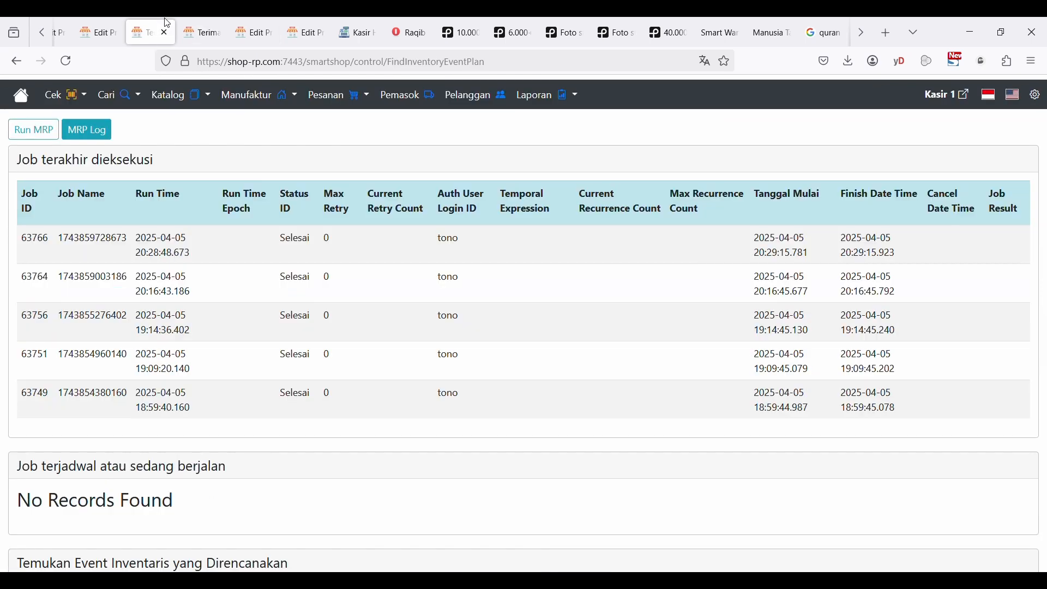
scroll(207, 80, "up", 2)
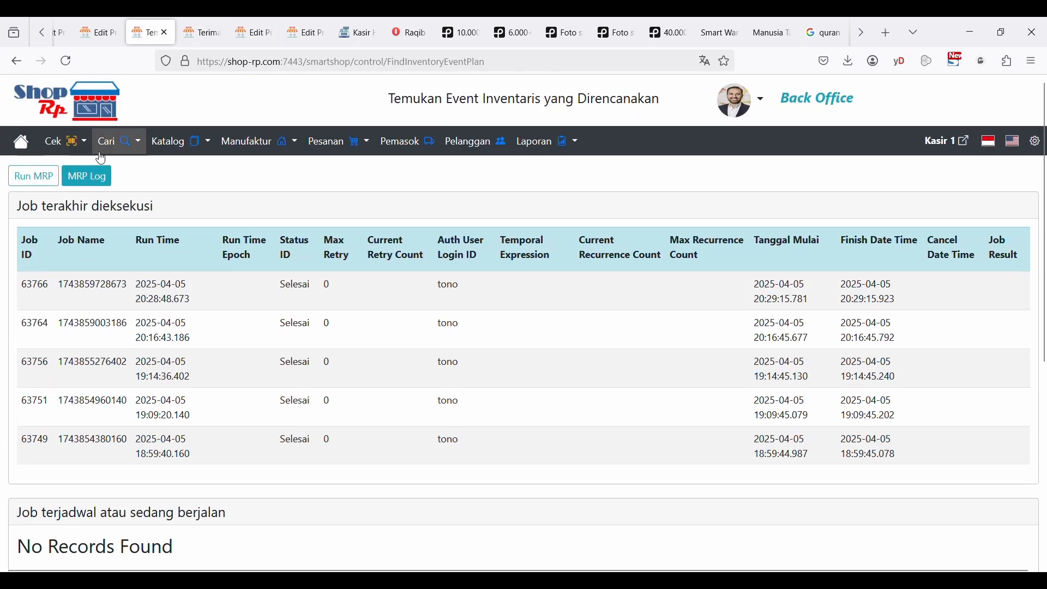
left_click(20, 142)
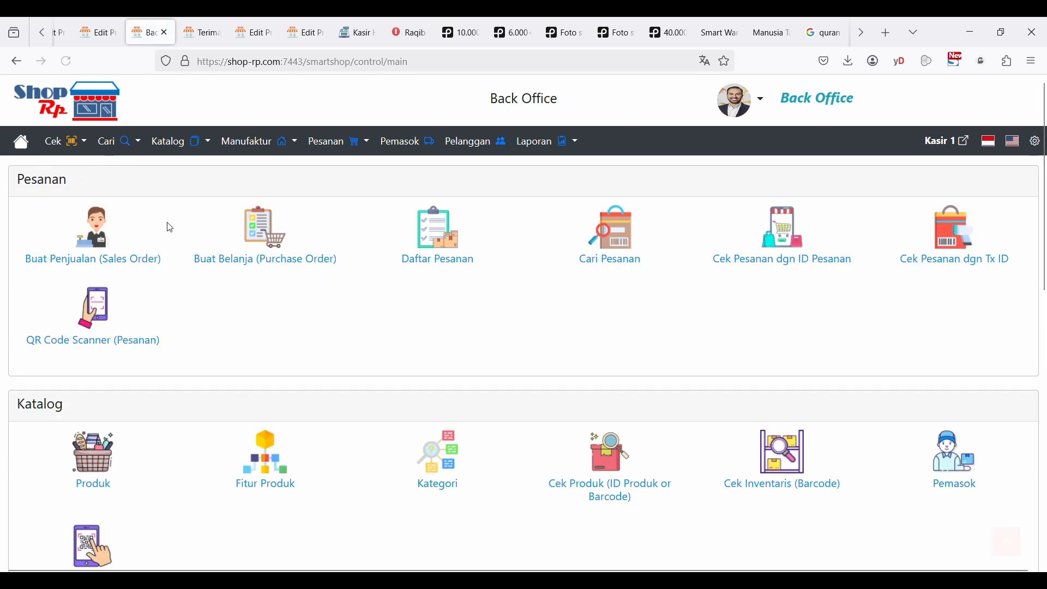
left_click(139, 144)
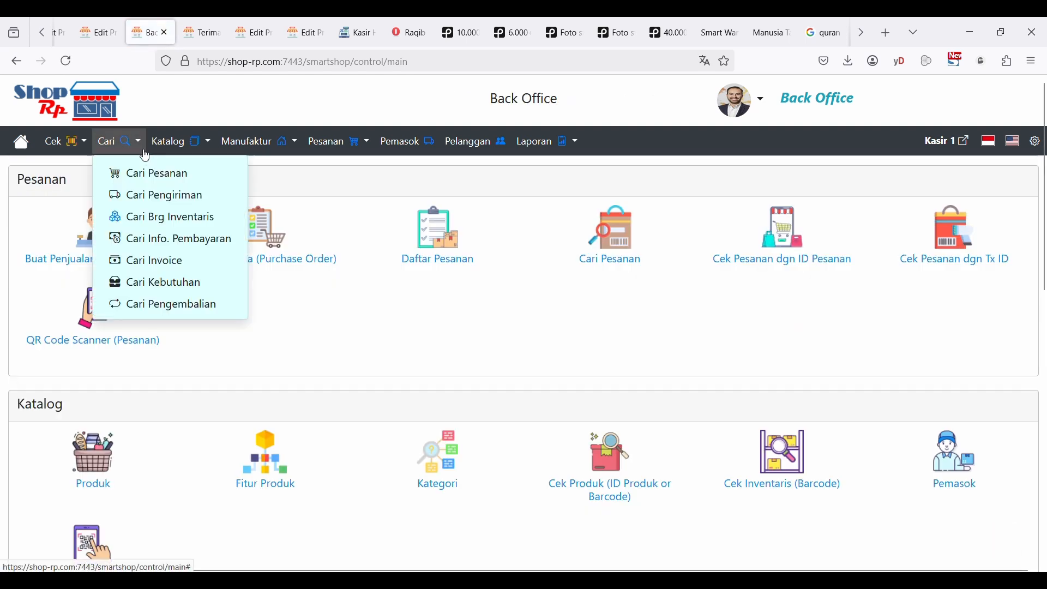
left_click(169, 283)
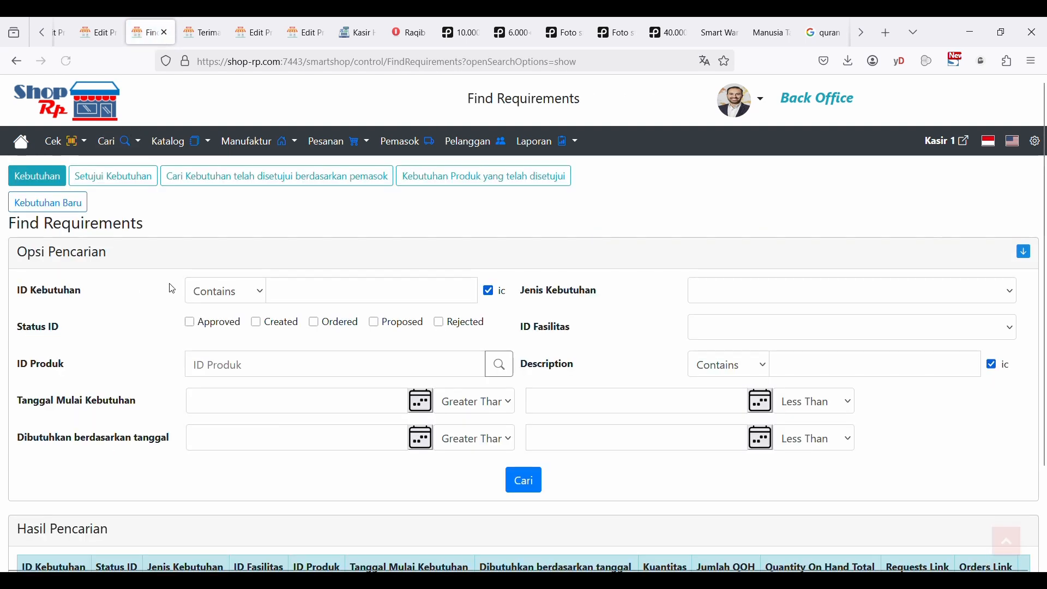
scroll(171, 287, "down", 3)
left_click(531, 369)
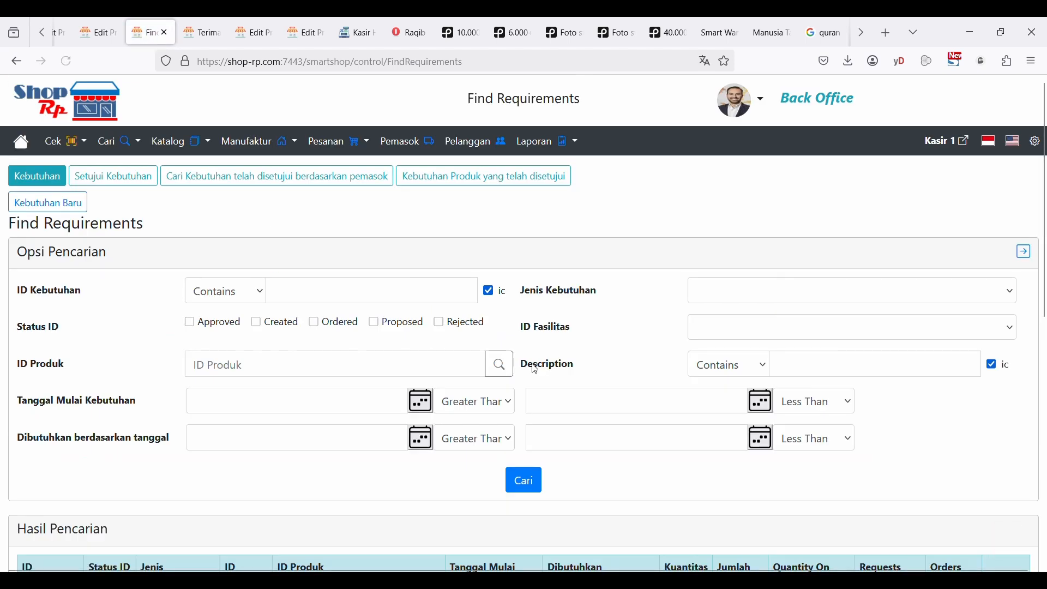
scroll(535, 369, "down", 7)
scroll(535, 369, "down", 1)
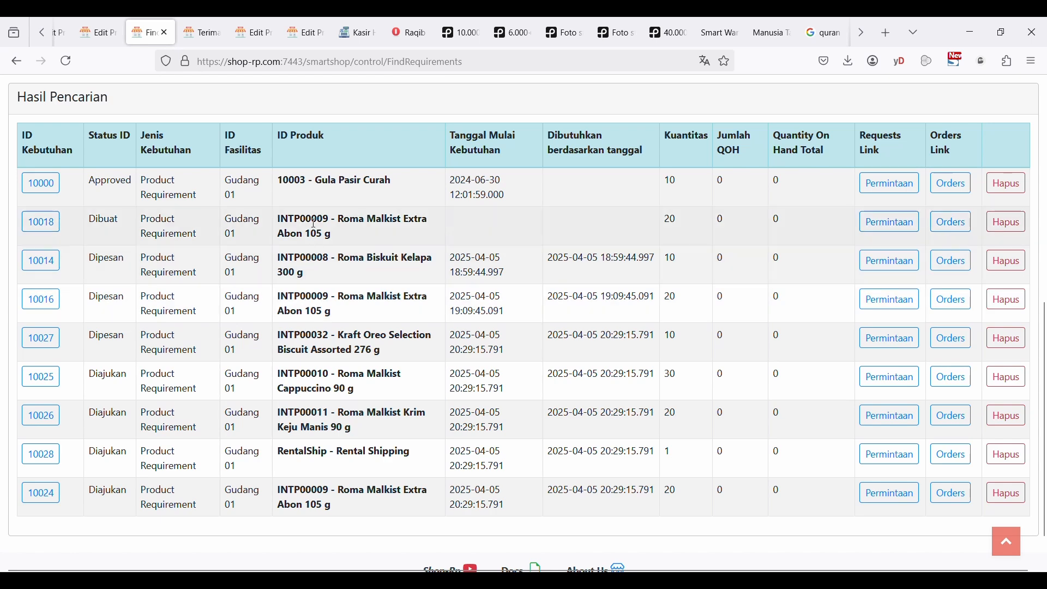
scroll(313, 220, "up", 8)
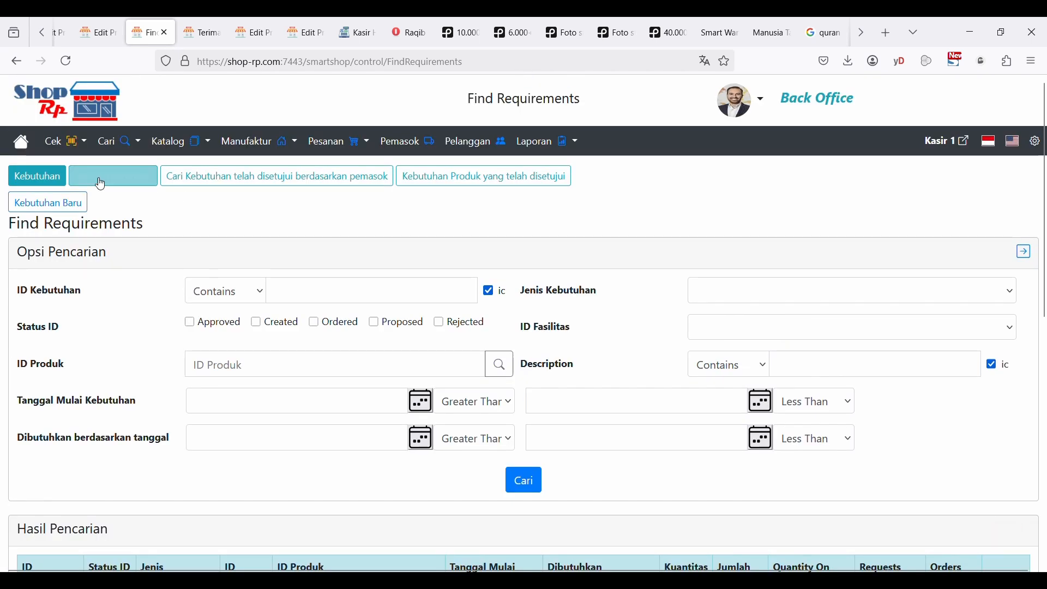
Step: Run shopping requirement detection (MRP) for facility Gudang 01 [RETAIL01] with a default years offset of 1
left_click(21, 149)
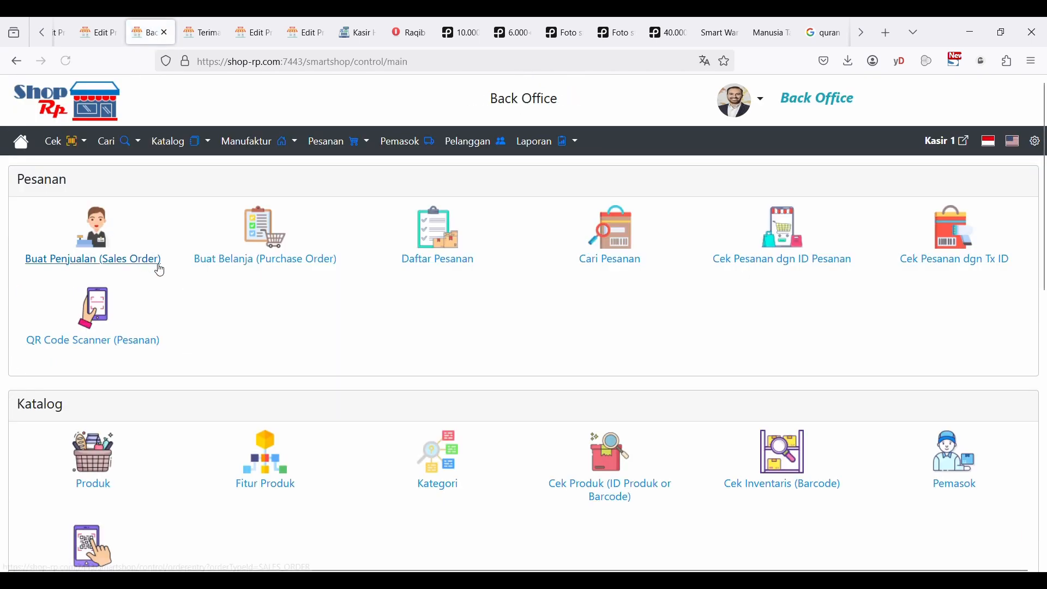
scroll(161, 269, "down", 5)
scroll(160, 269, "down", 5)
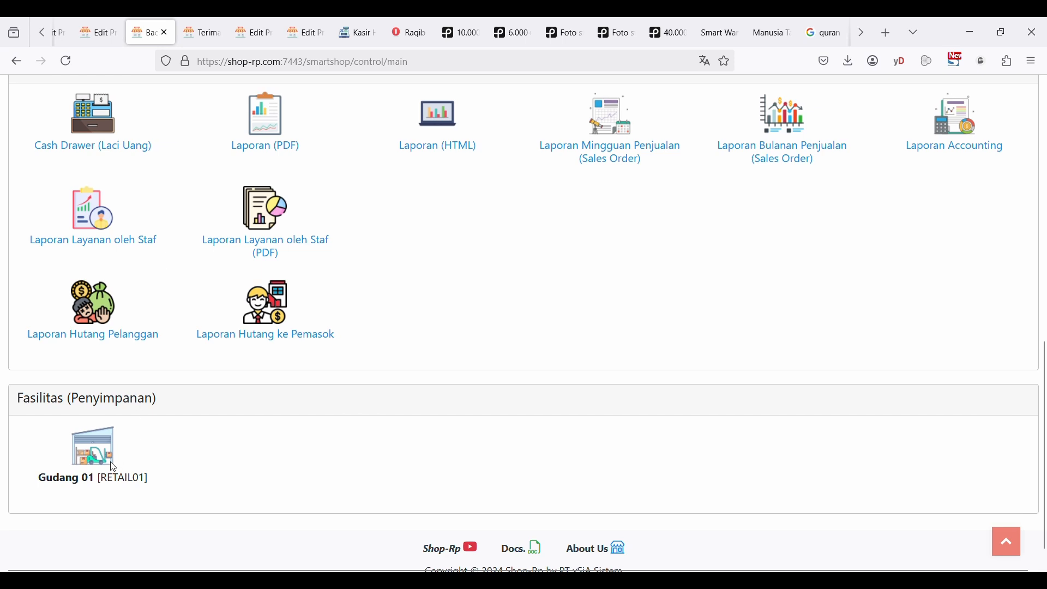
scroll(102, 464, "down", 6)
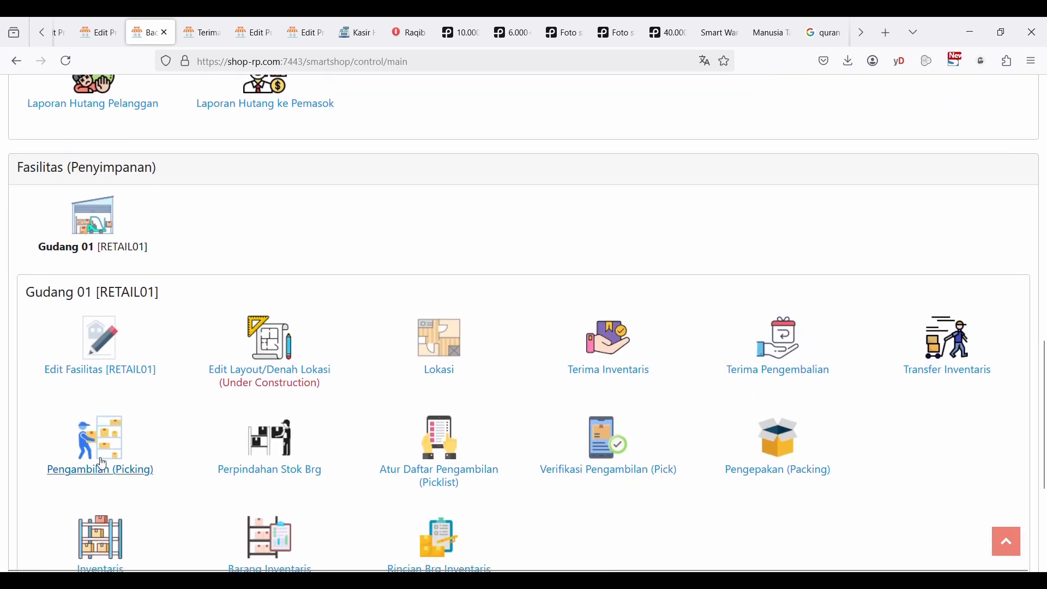
scroll(102, 464, "down", 2)
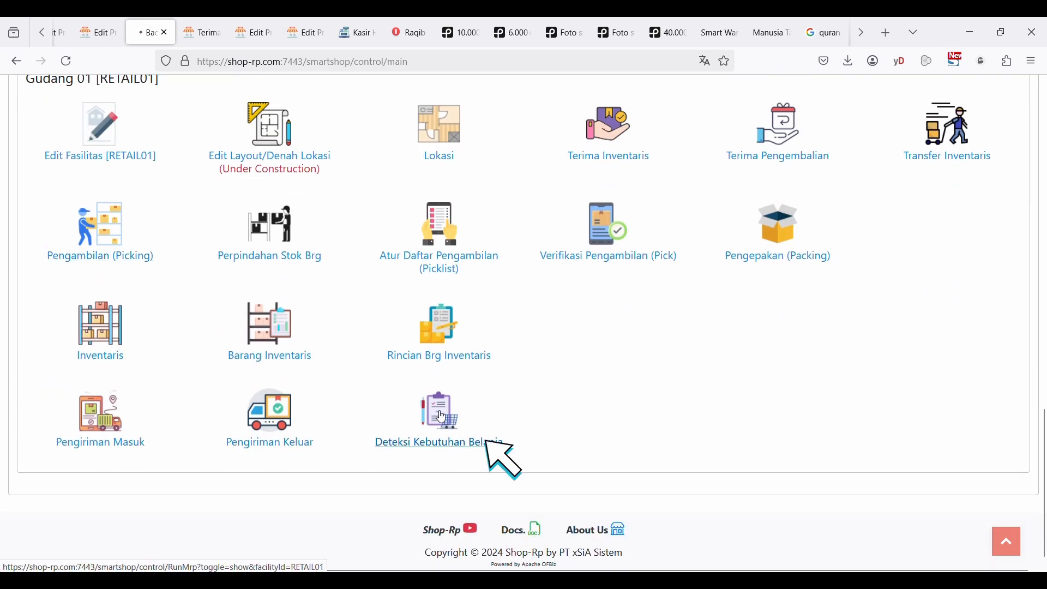
left_click(486, 439)
left_click(309, 341)
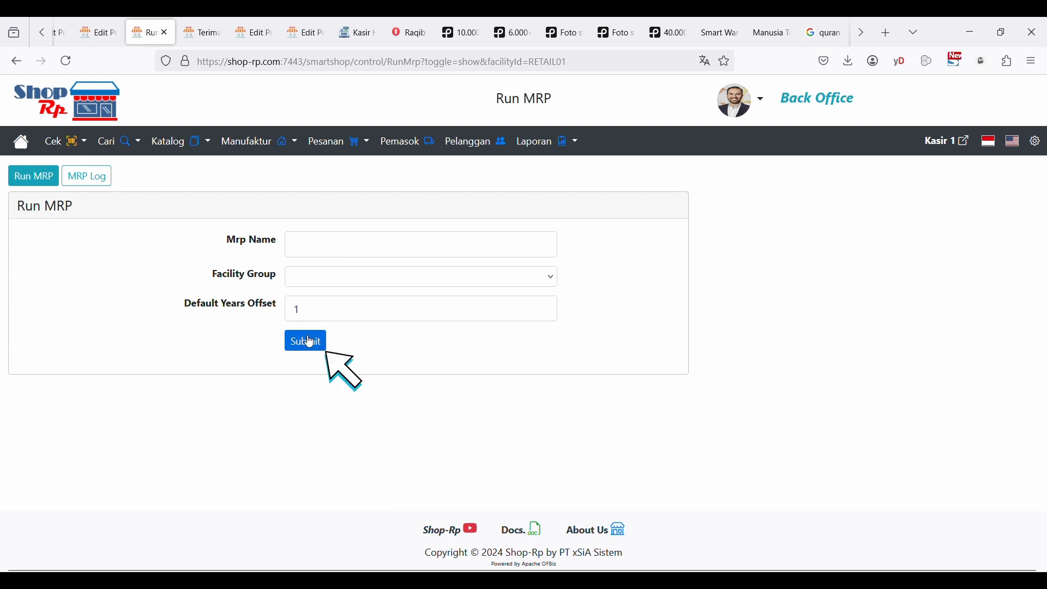
left_click(310, 341)
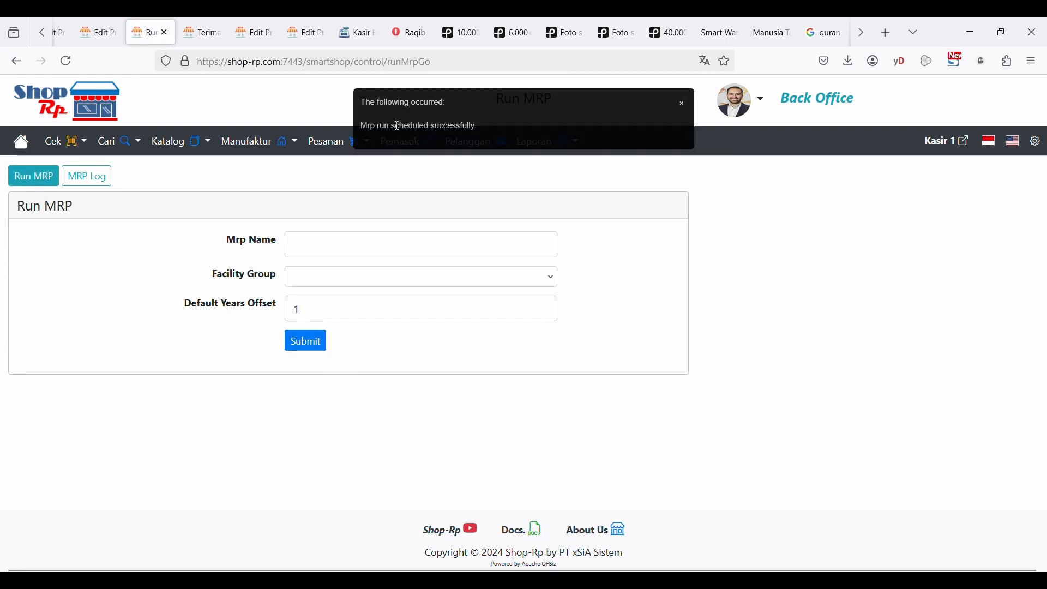
Step: Open the MRP log and refresh it to check the status of the newly scheduled run
left_click(90, 181)
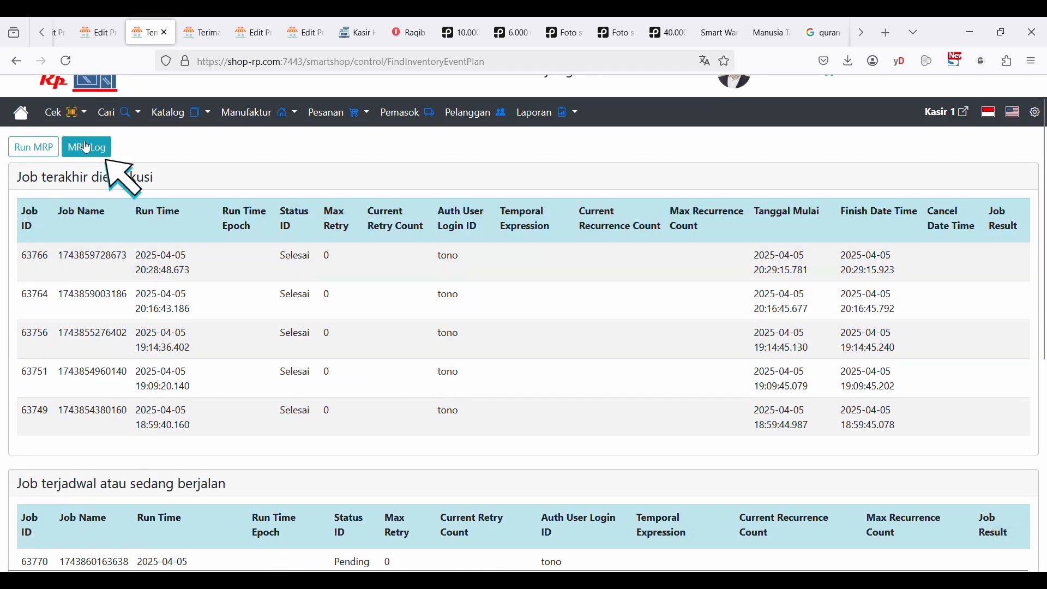
left_click(96, 154)
scroll(228, 293, "up", 5)
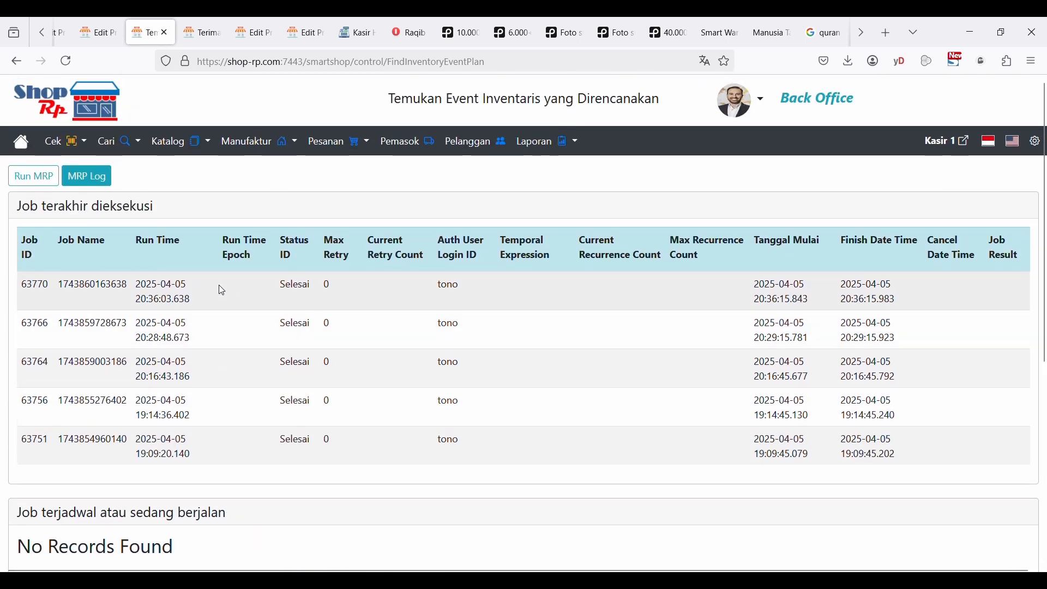
Step: Search all requirements again and check the status and quantity of the new Kraft Oreo Selection Biscuit Assorted 276 g requirement
left_click(117, 141)
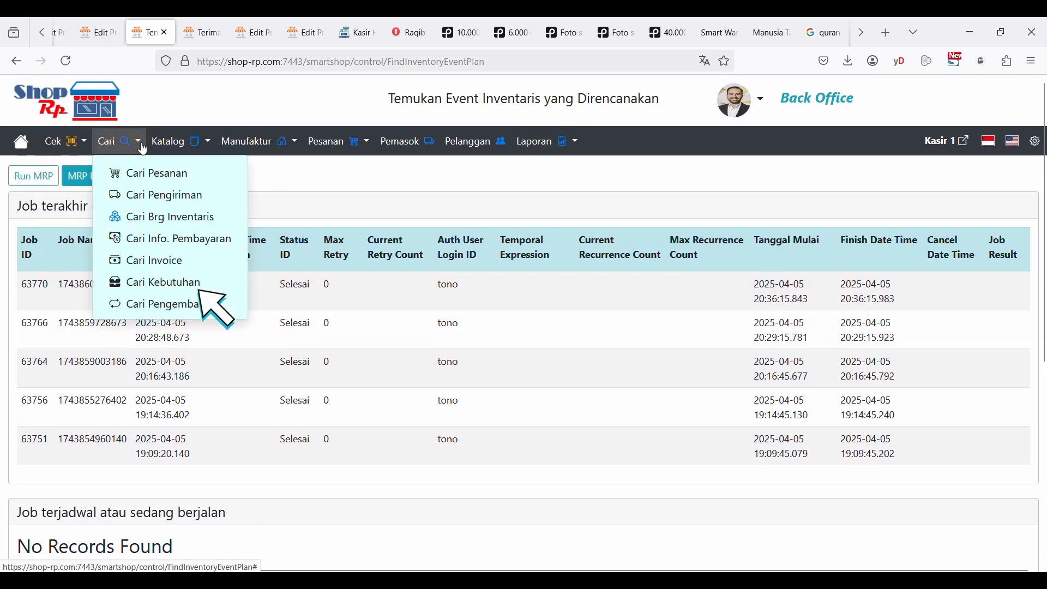
left_click(148, 283)
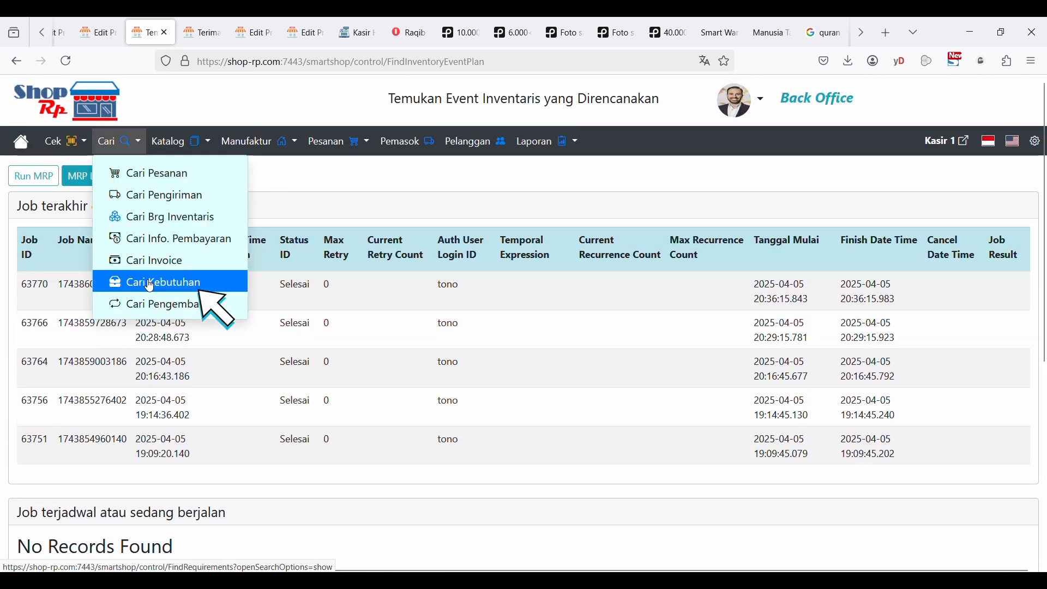
scroll(150, 285, "down", 2)
left_click(528, 365)
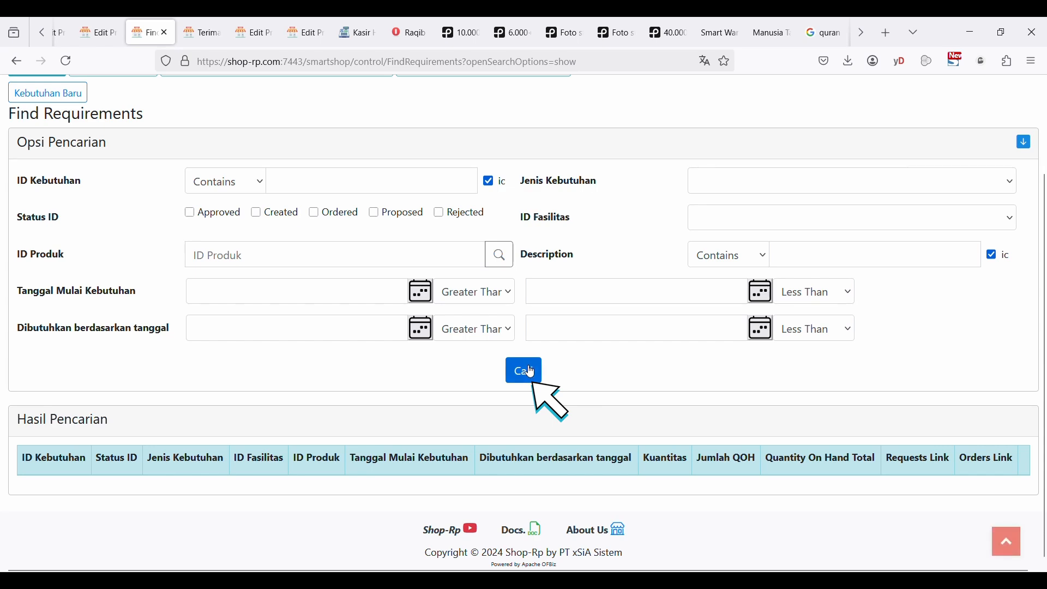
scroll(532, 371, "down", 5)
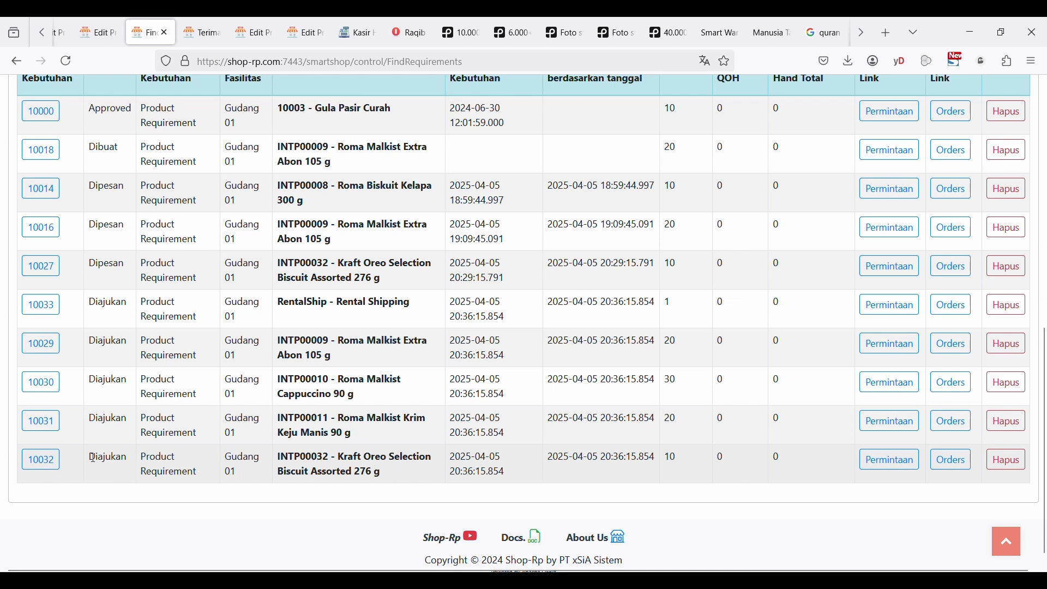
left_click_drag(89, 457, 136, 462)
scroll(555, 463, "up", 1)
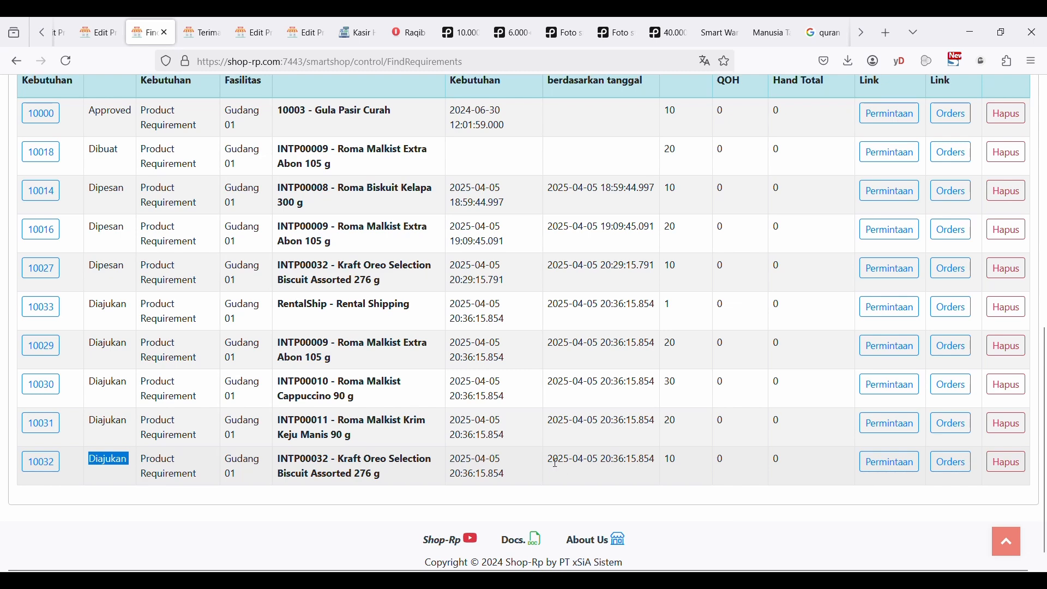
Step: Open the list of requirements awaiting approval and locate the Kraft Oreo Selection Biscuit Assorted 276 g requirement
scroll(555, 462, "up", 10)
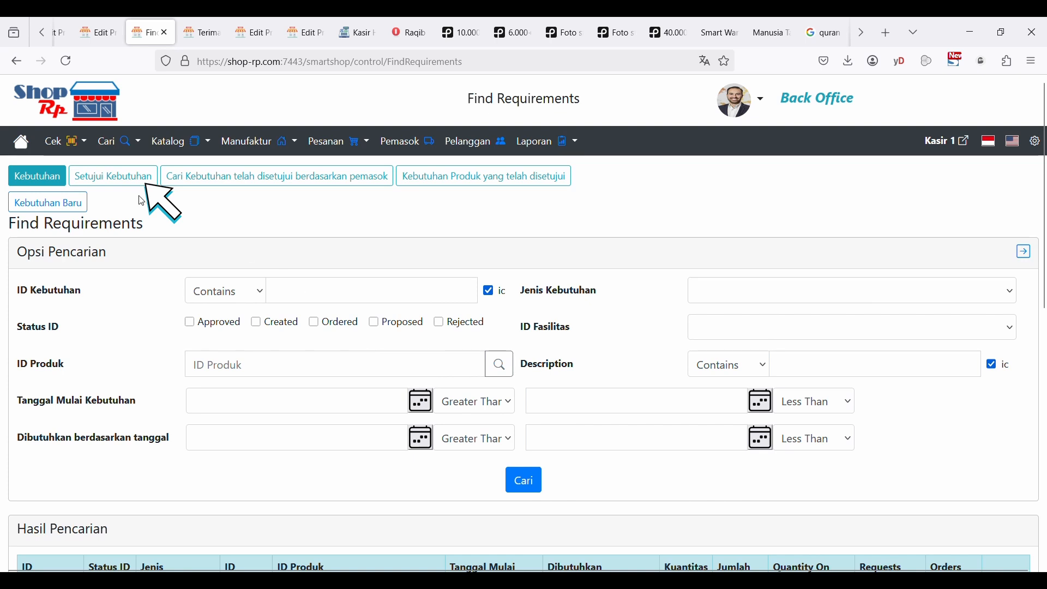
left_click(145, 178)
scroll(205, 243, "down", 5)
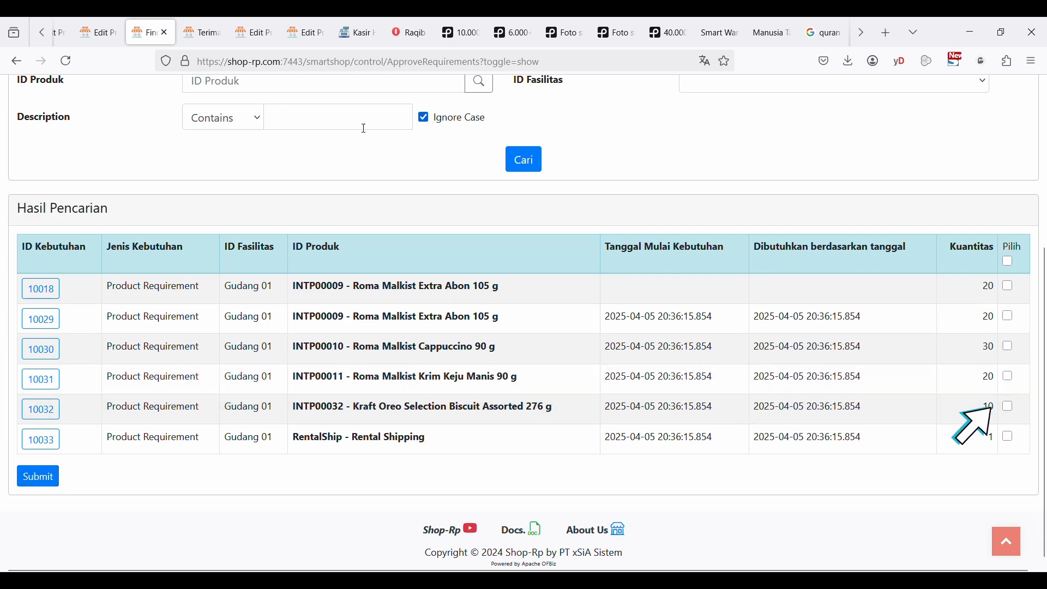
scroll(566, 296, "up", 4)
scroll(566, 296, "up", 1)
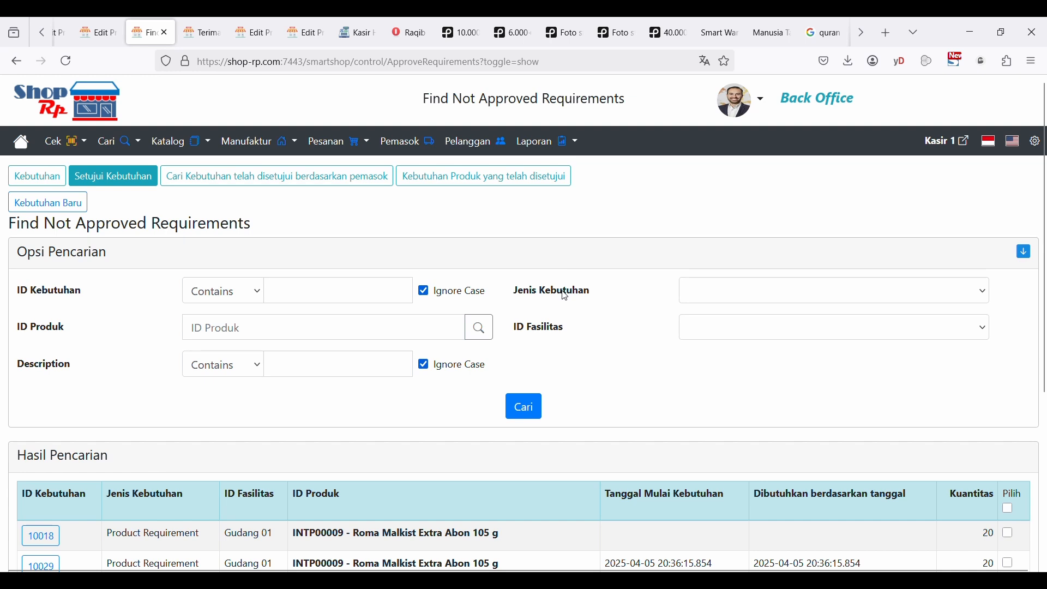